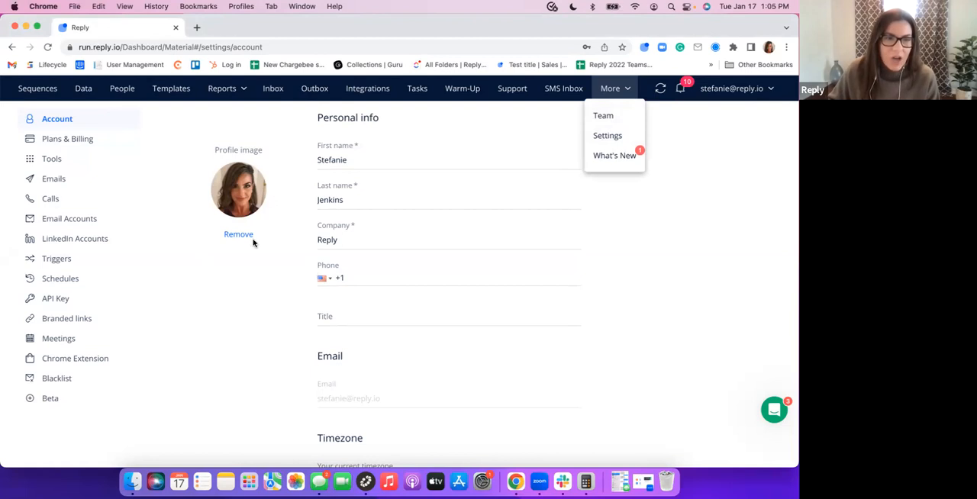
Open the default Gmail account from the email accounts list and expand its Sending and receiving settings
click(77, 220)
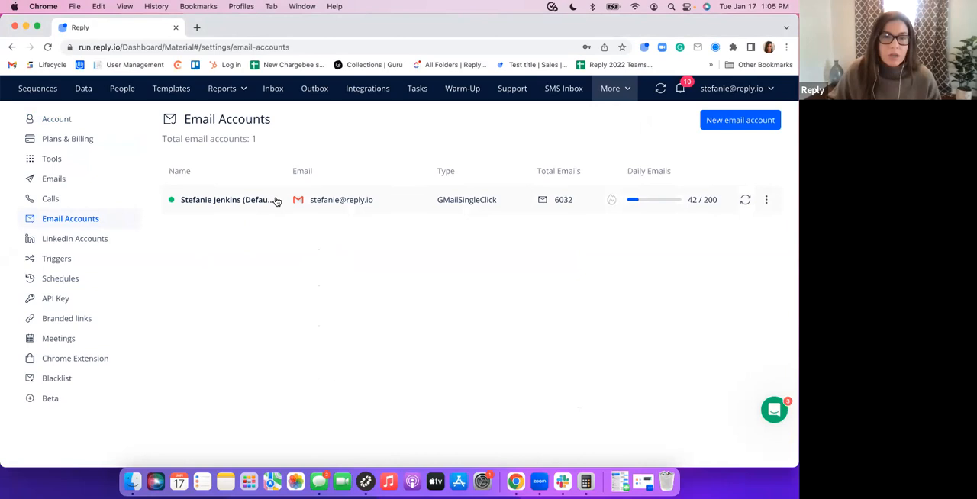
click(277, 202)
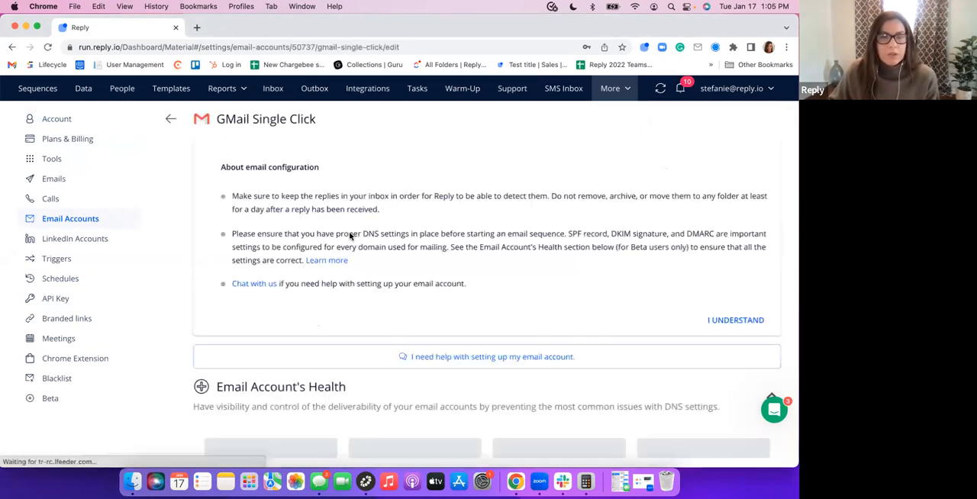
scroll(351, 230, down, 2)
scroll(351, 230, down, 6)
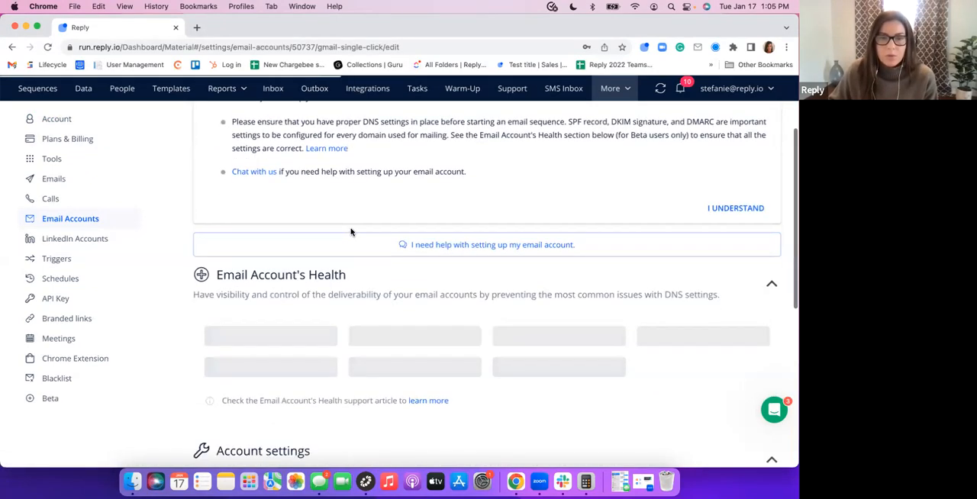
scroll(359, 252, down, 1)
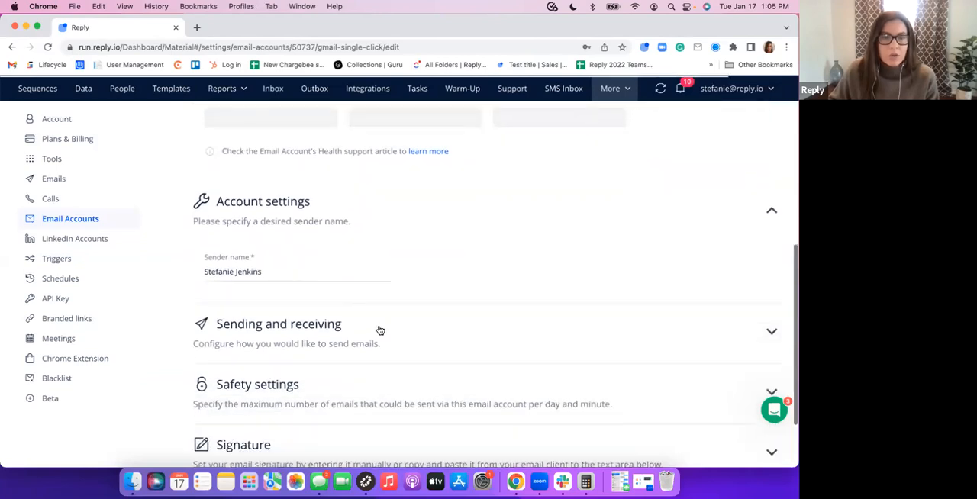
click(379, 325)
scroll(382, 312, down, 2)
scroll(382, 311, down, 1)
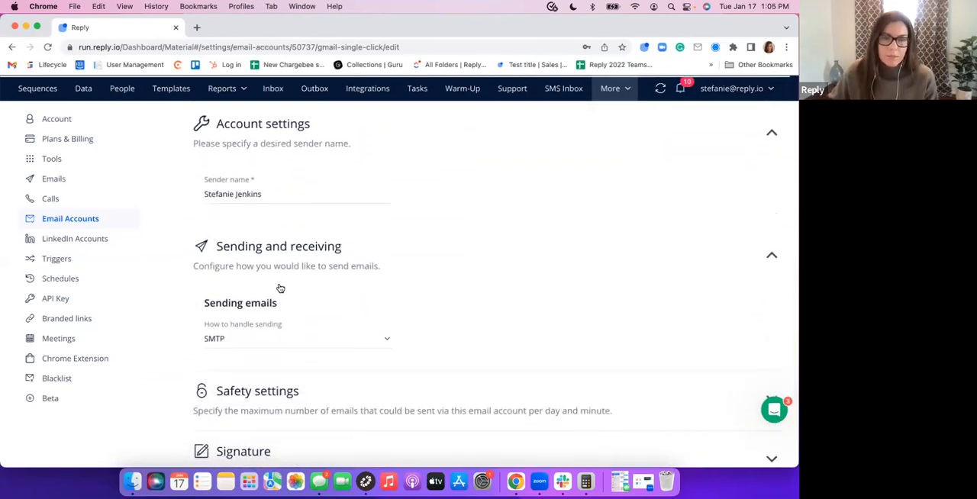
Expand the account's Safety settings and review the total number of emails, daily ramp-up and emails-per-minute limit options
scroll(351, 305, down, 2)
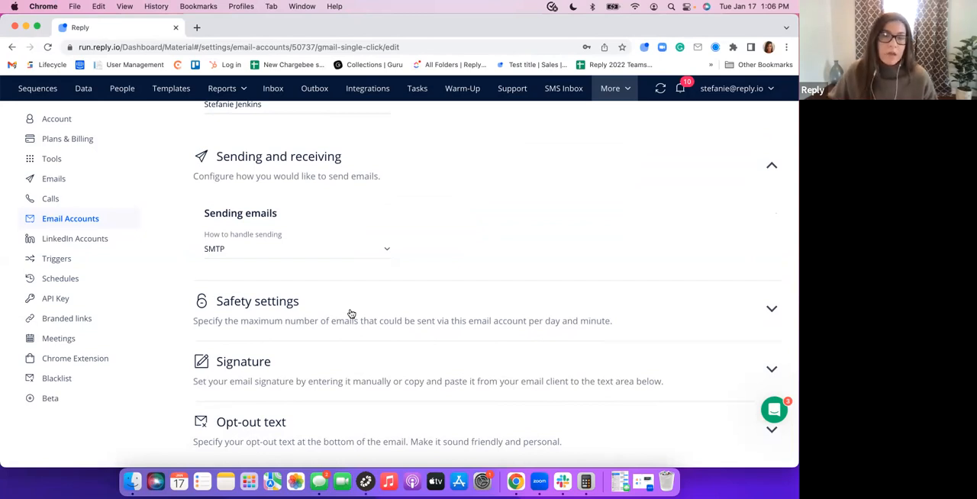
click(382, 315)
scroll(386, 313, down, 2)
scroll(386, 313, down, 1)
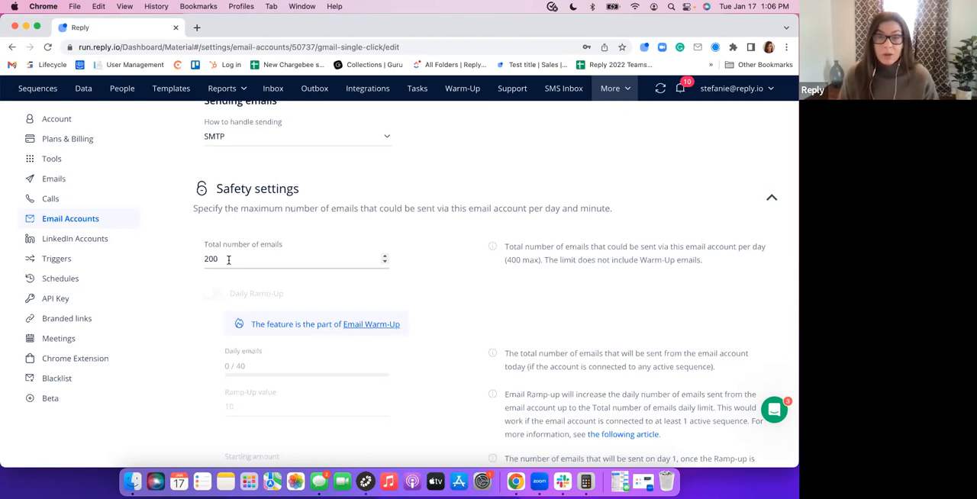
drag(228, 260, 191, 260)
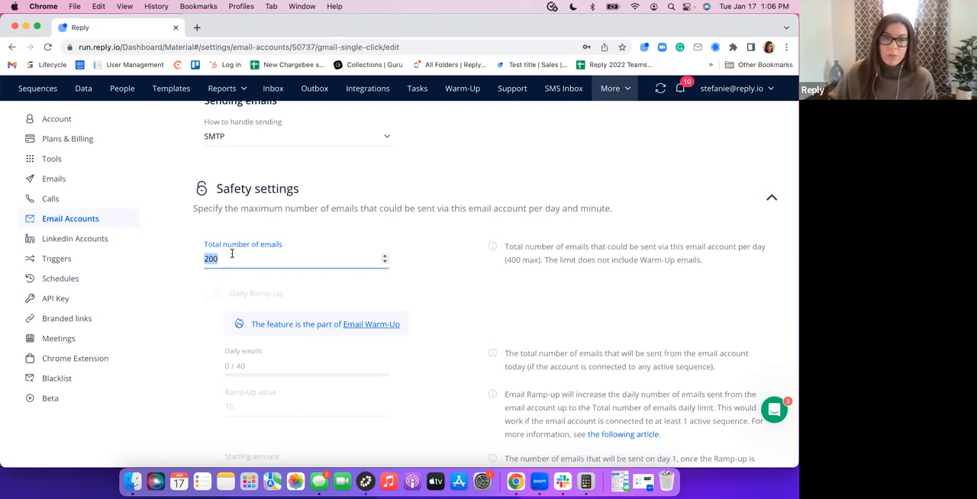
scroll(296, 264, down, 2)
scroll(296, 264, down, 3)
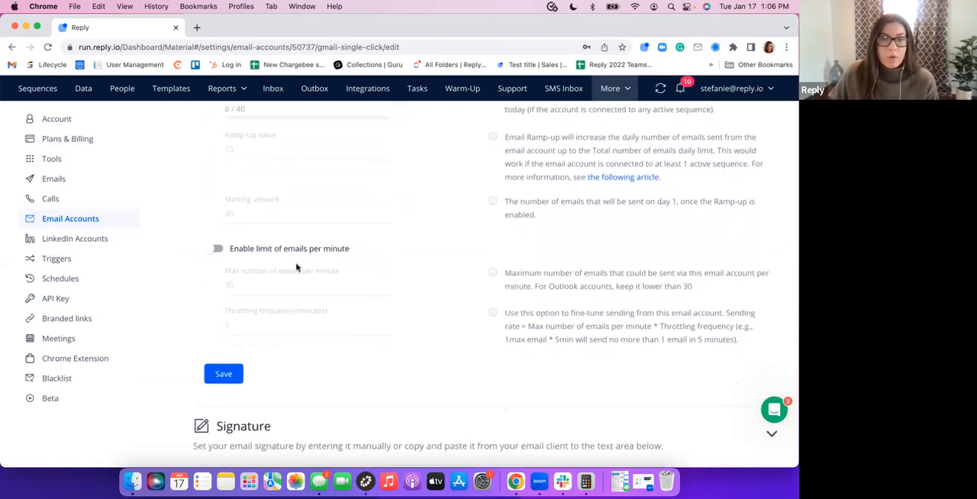
scroll(297, 267, up, 1)
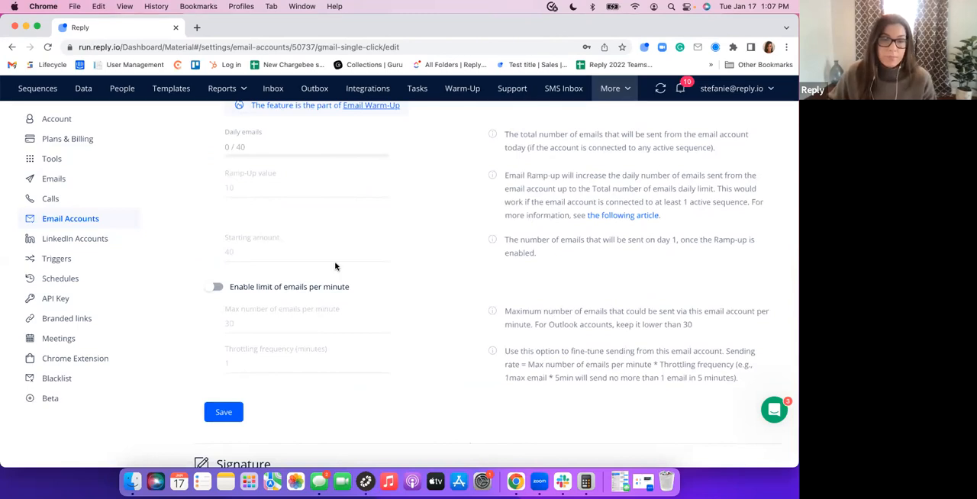
Expand the Signature section of the email account and review the signature text and its formatting options
scroll(339, 267, down, 2)
scroll(339, 267, down, 3)
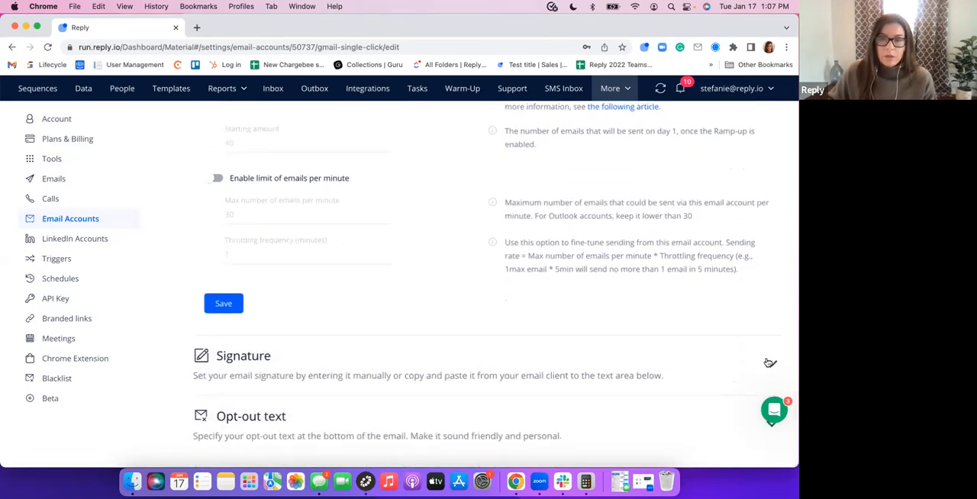
scroll(354, 251, down, 5)
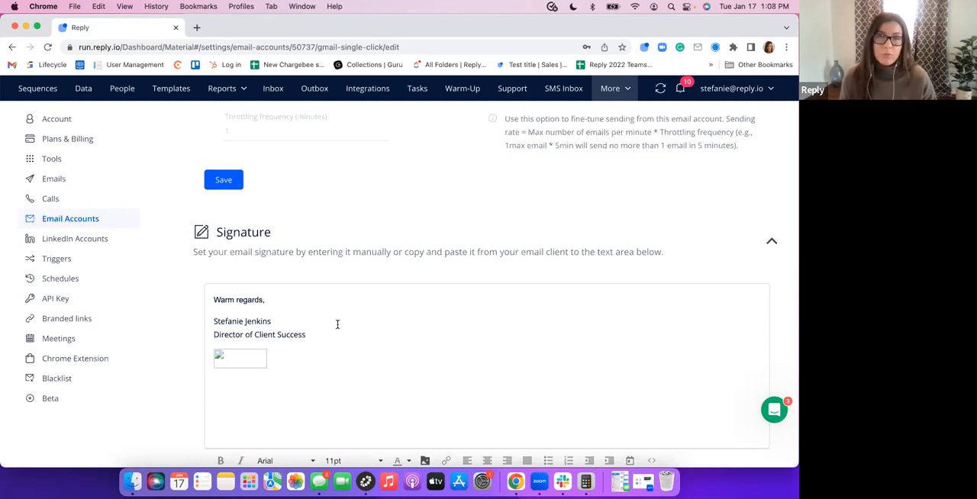
scroll(351, 308, down, 2)
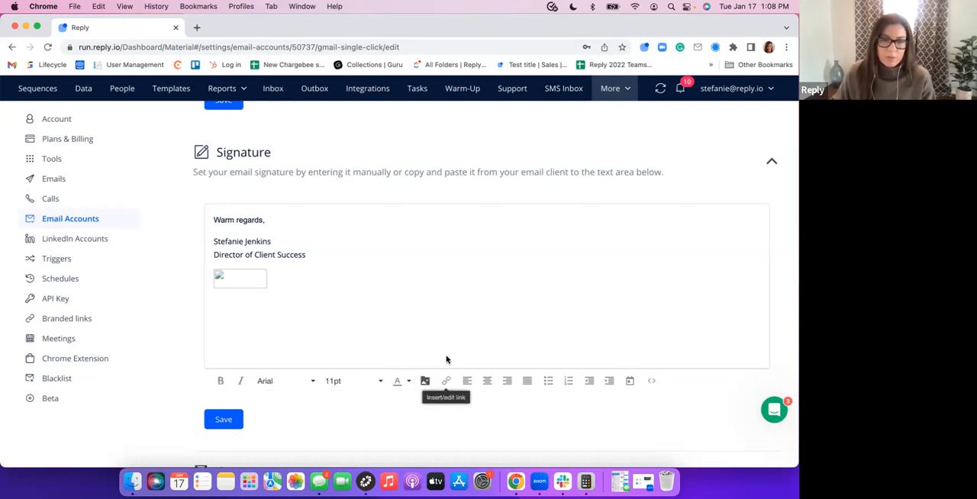
Expand the Opt-out text section and activate the field for unsubscribe text at the bottom of emails
scroll(447, 359, down, 3)
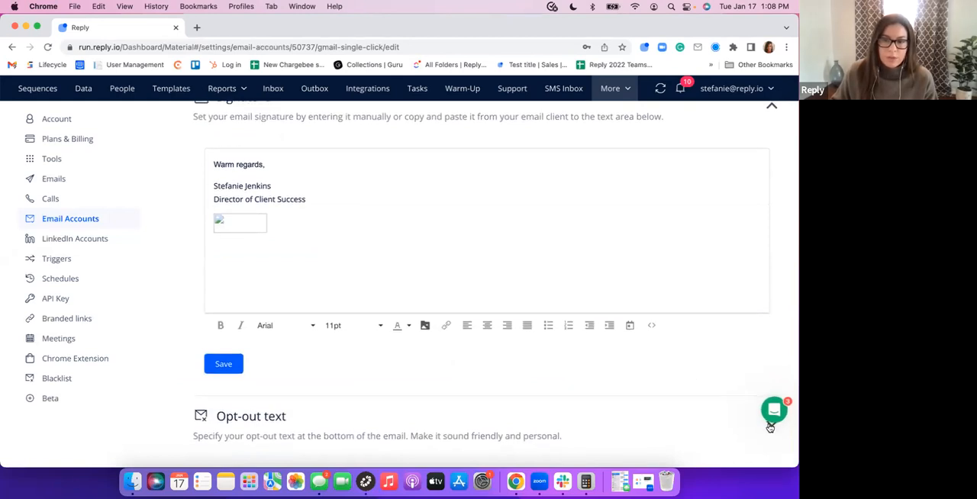
scroll(491, 340, down, 5)
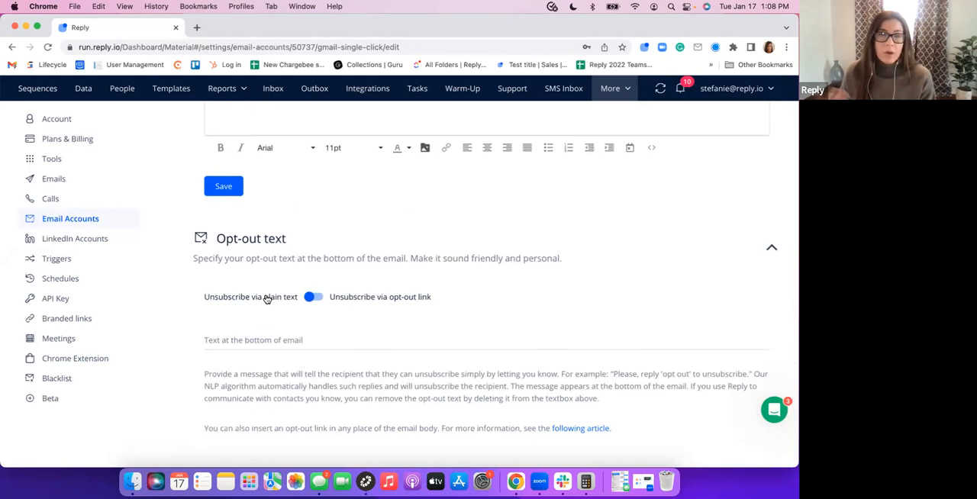
click(251, 341)
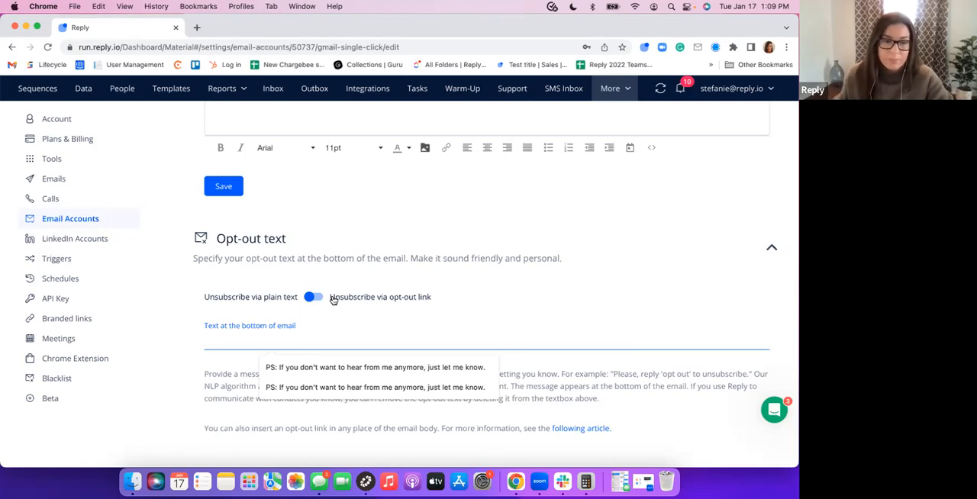
scroll(356, 285, up, 2)
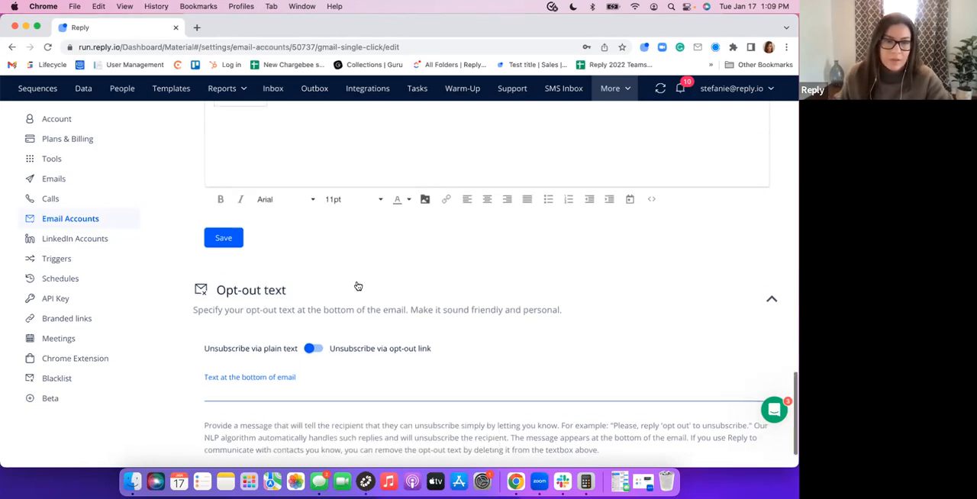
Open the general Emails settings and review the Email safety options for auto-replies, first-email delay and maximum emails per contact
click(54, 180)
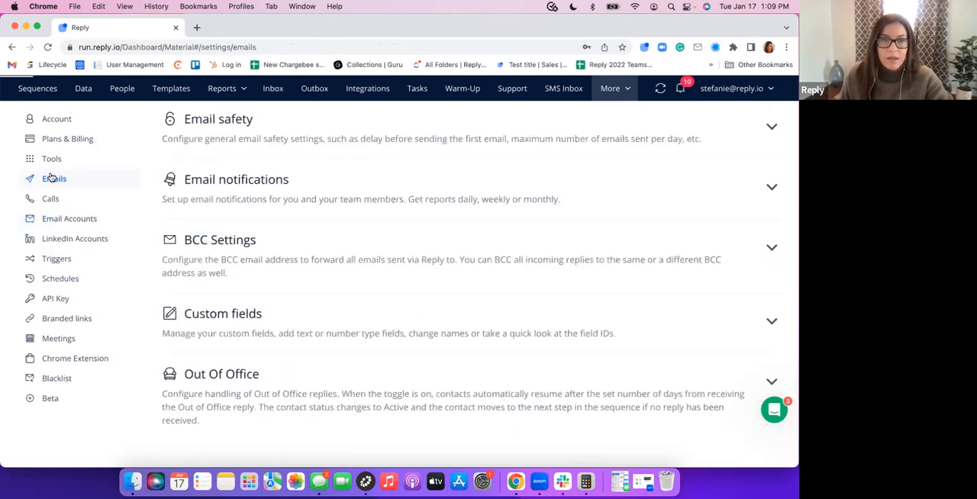
click(324, 145)
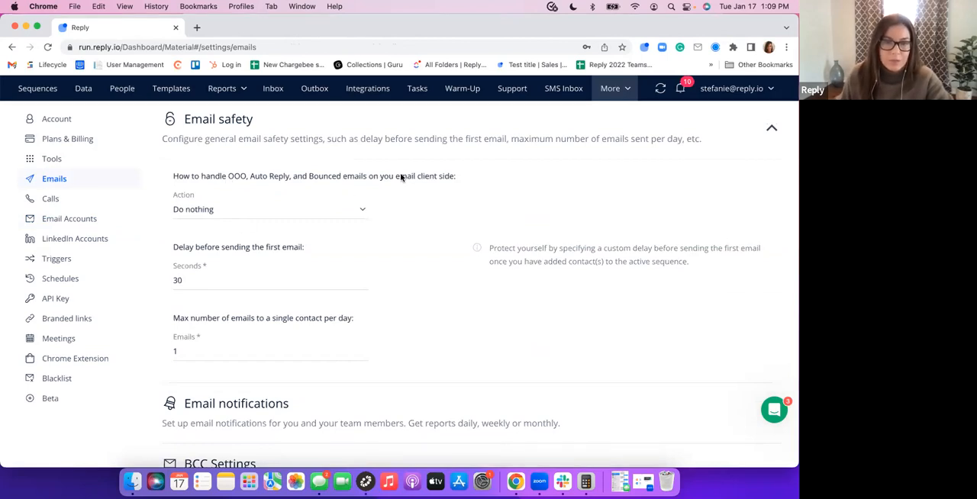
scroll(337, 221, down, 1)
scroll(337, 222, down, 3)
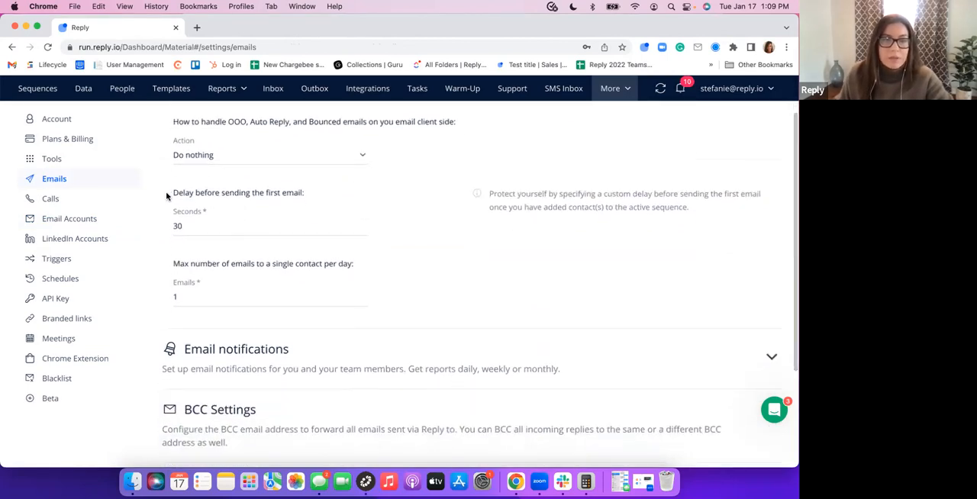
scroll(185, 224, down, 1)
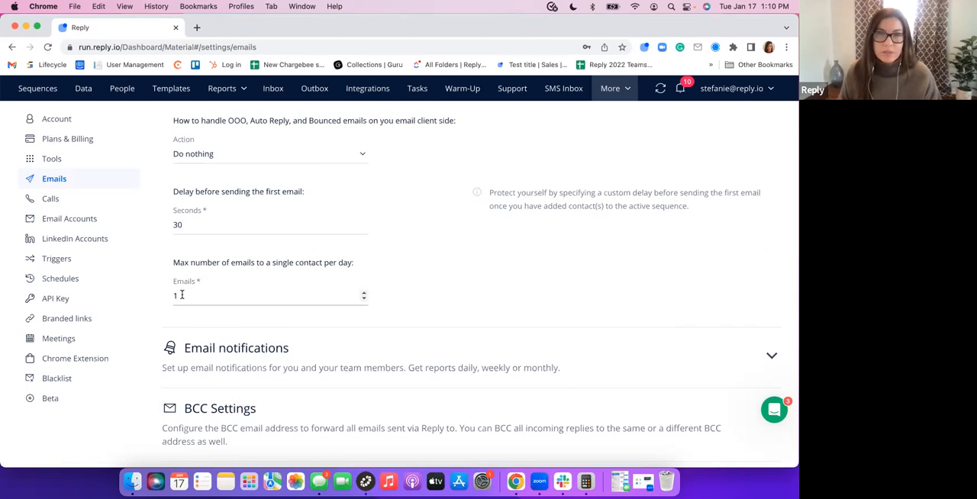
Expand Email notifications and review the options for sequence error reports and connection token expiry
scroll(359, 323, down, 1)
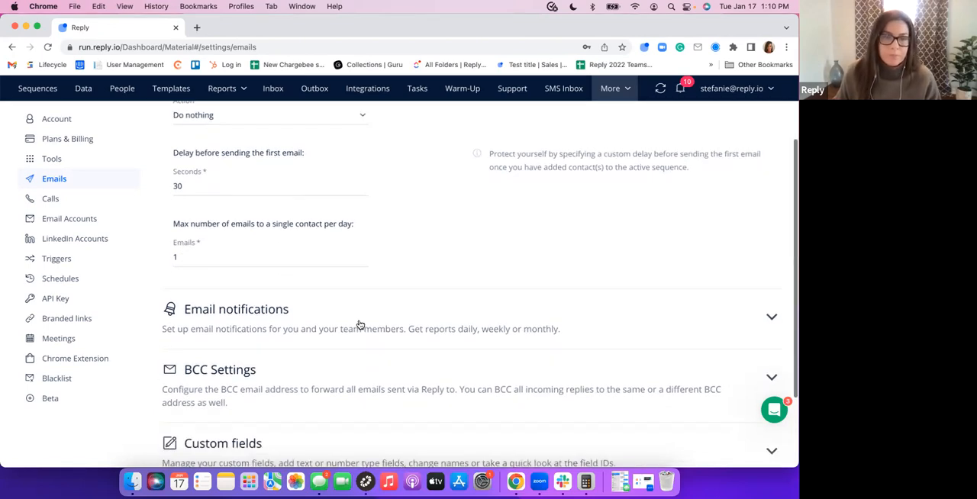
click(359, 325)
scroll(358, 316, down, 4)
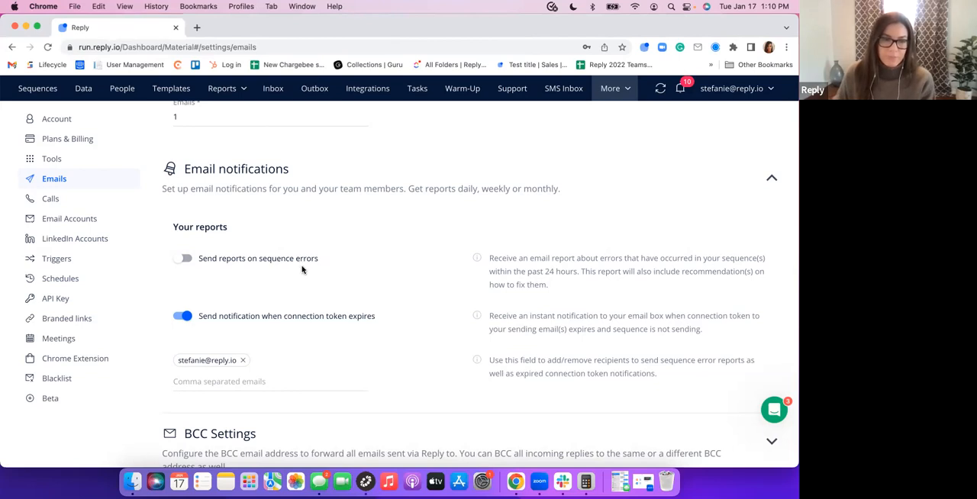
Expand BCC Settings and review the fields for BCC on outgoing emails and for forwarding incoming replies
scroll(305, 273, down, 3)
click(333, 314)
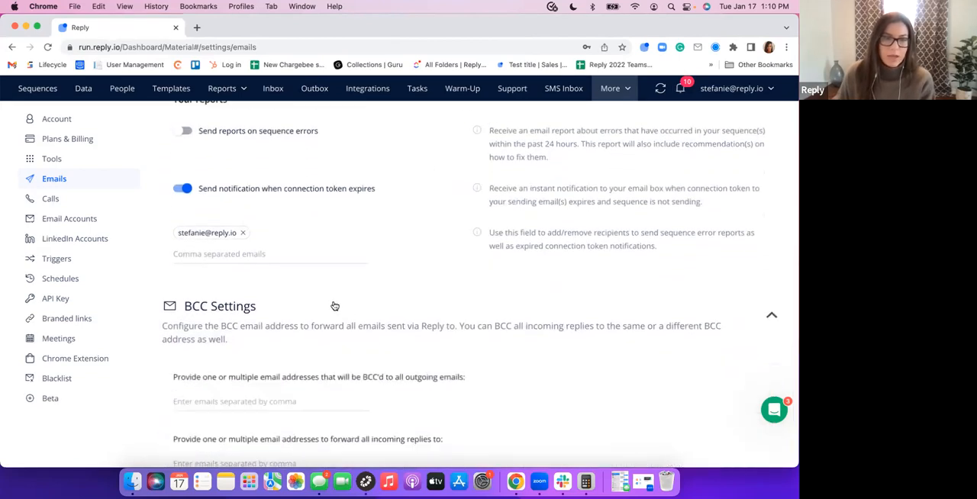
scroll(331, 301, down, 3)
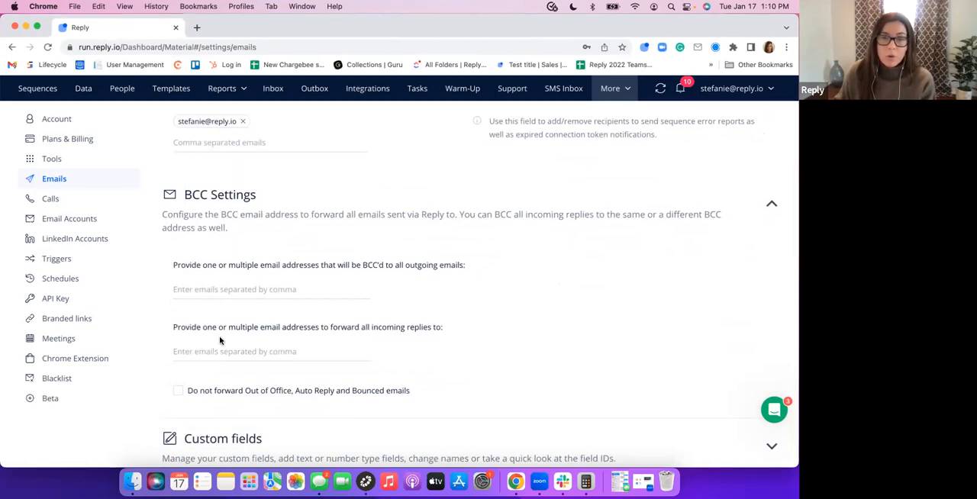
scroll(206, 389, up, 1)
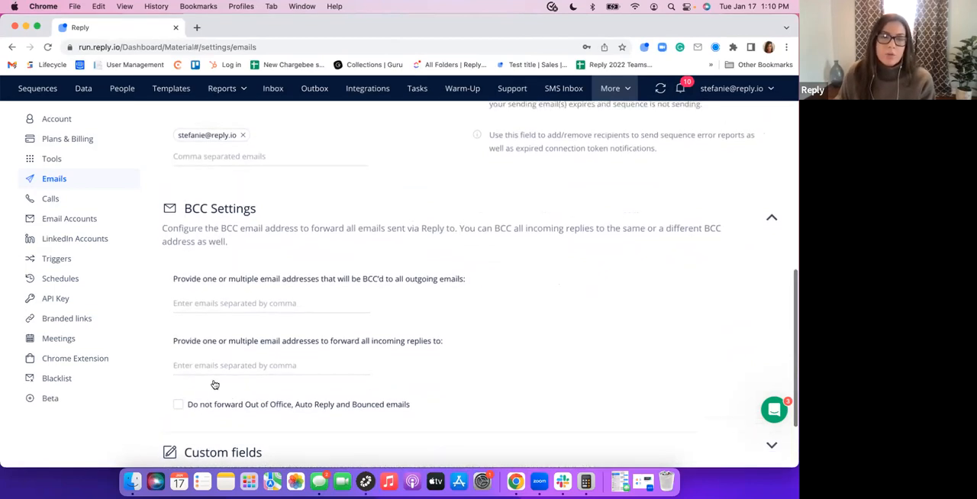
scroll(229, 366, down, 3)
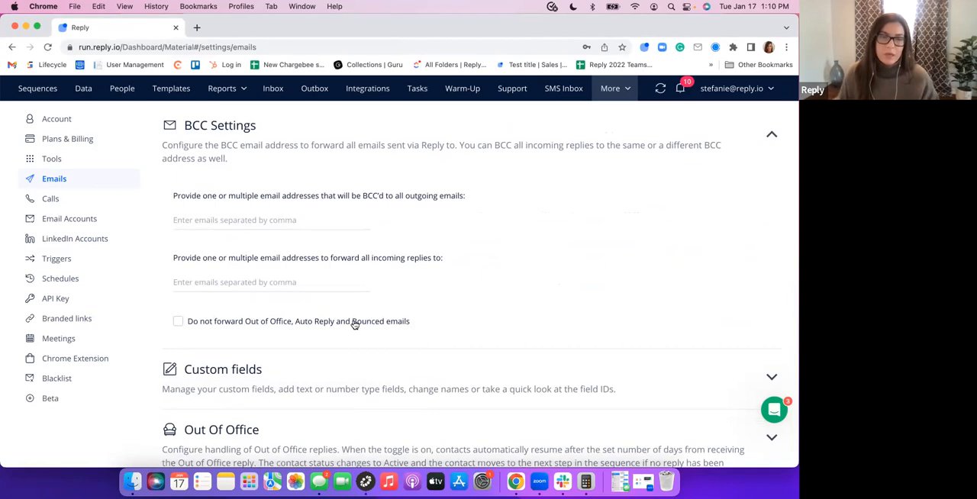
Expand the Custom fields section and look through the list of field labels, IDs and types
scroll(401, 294, down, 1)
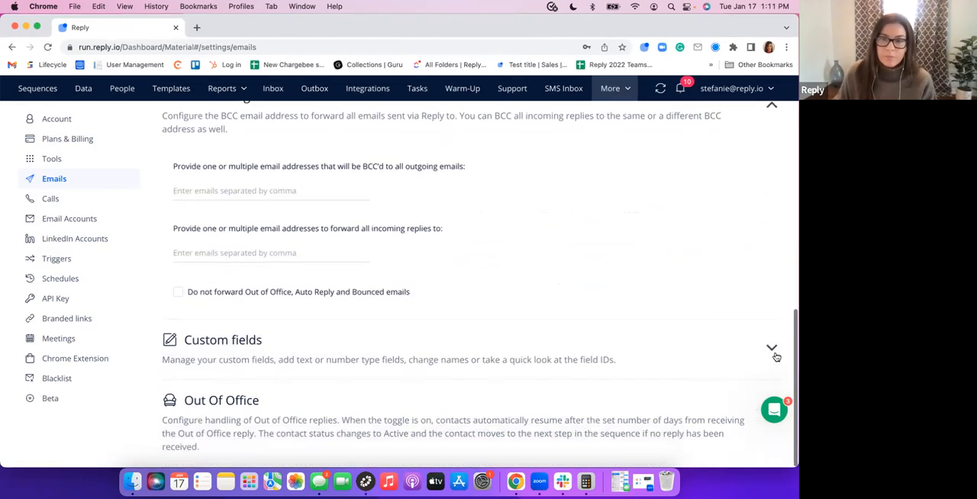
click(374, 338)
scroll(364, 334, down, 4)
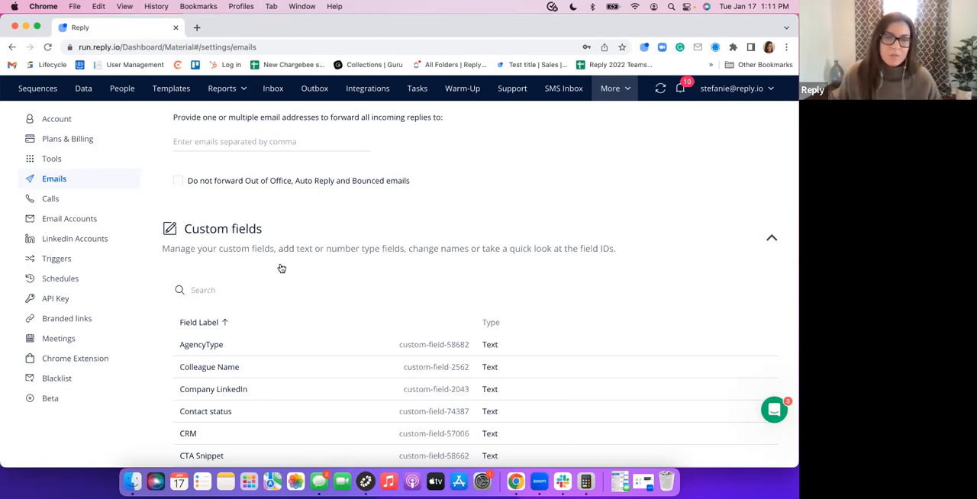
scroll(298, 266, down, 2)
scroll(299, 265, down, 1)
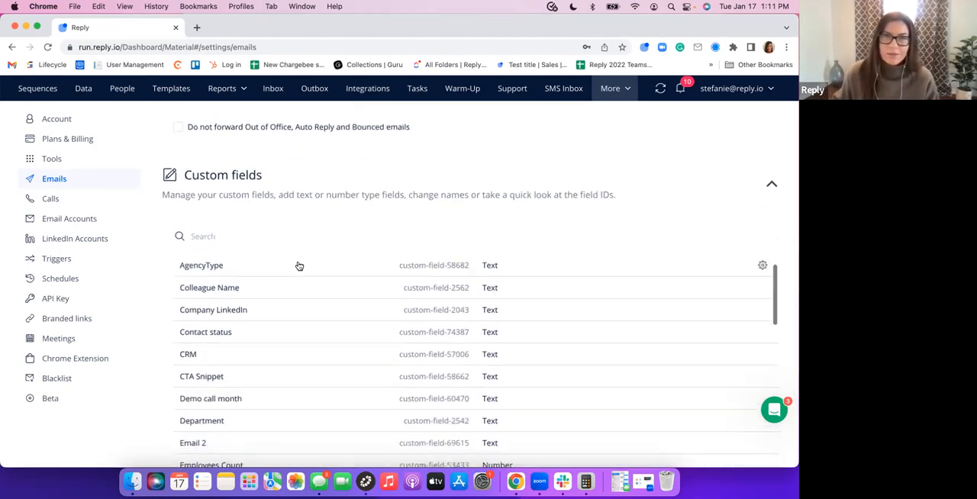
scroll(315, 264, down, 8)
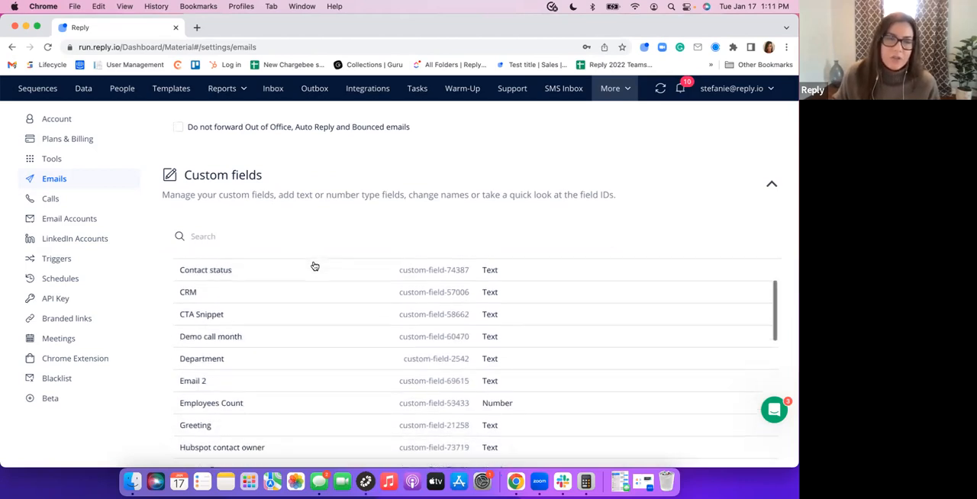
scroll(320, 267, down, 15)
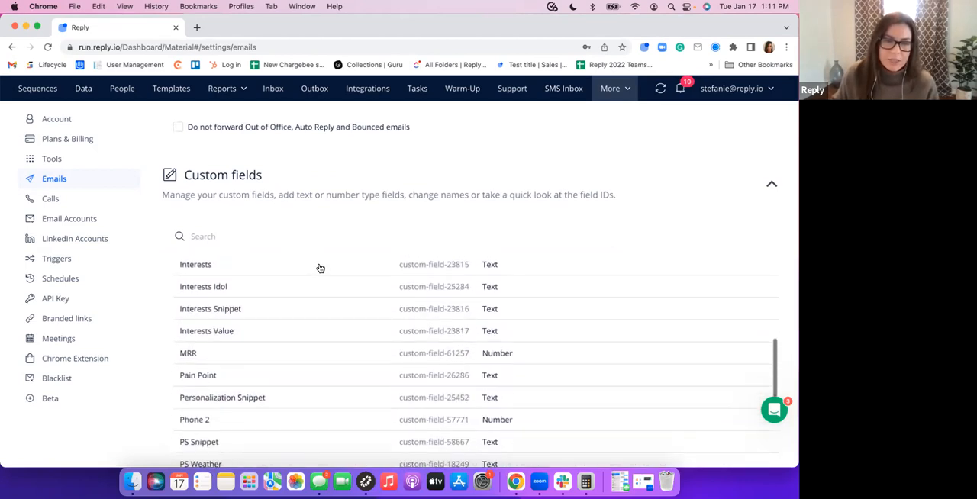
Expand the Out Of Office section and review the option for resuming contacts after a set number of days
scroll(324, 269, down, 3)
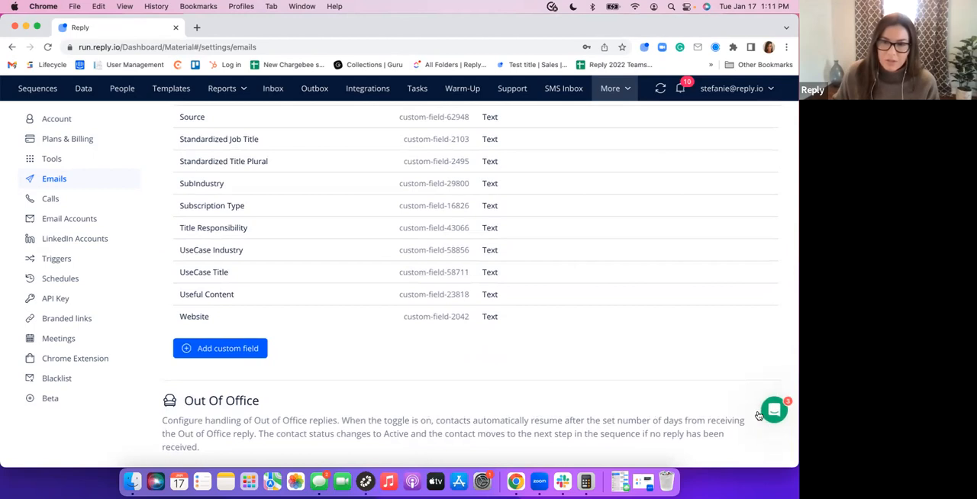
scroll(758, 390, down, 2)
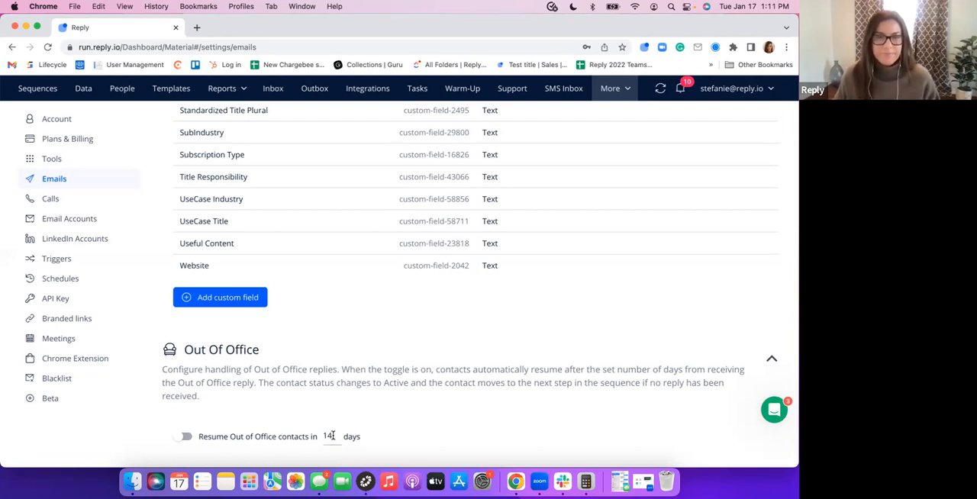
scroll(352, 302, up, 10)
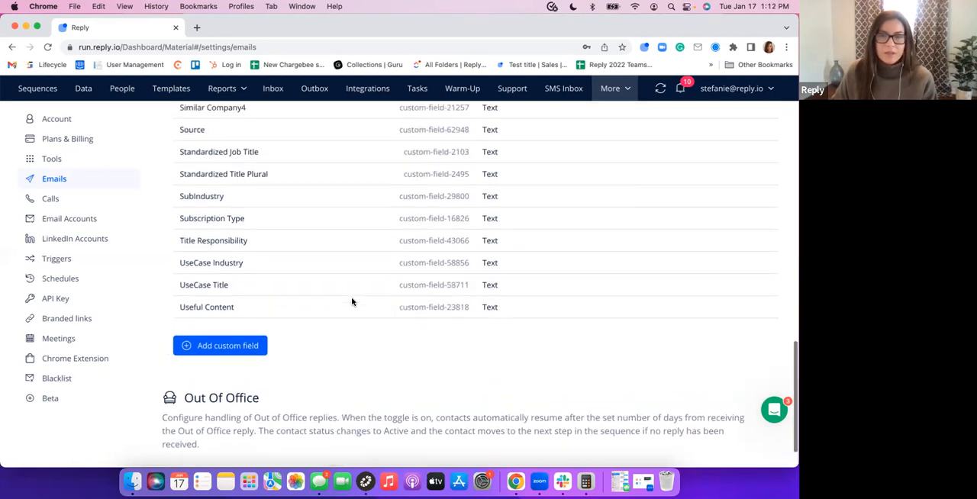
scroll(352, 302, up, 10)
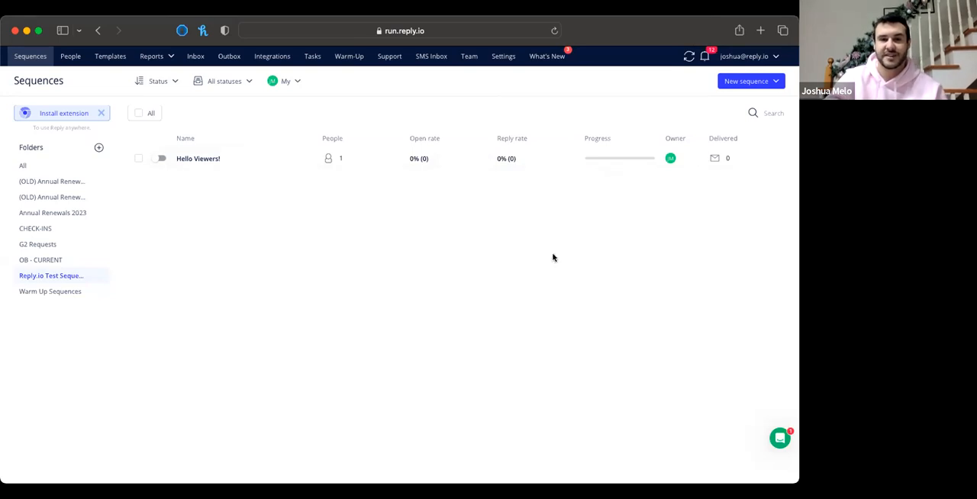
Open the template choices for a new sequence, look through the Reply templates, and close the list without picking one
click(769, 80)
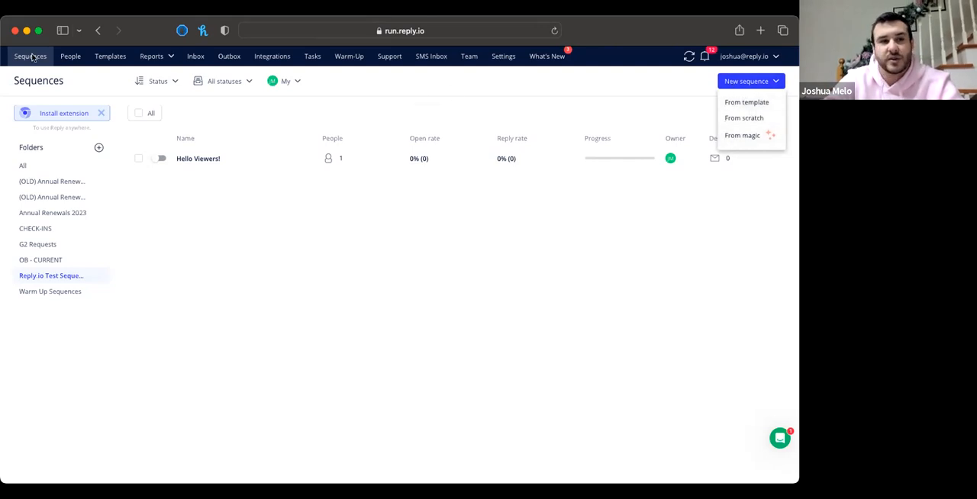
click(737, 104)
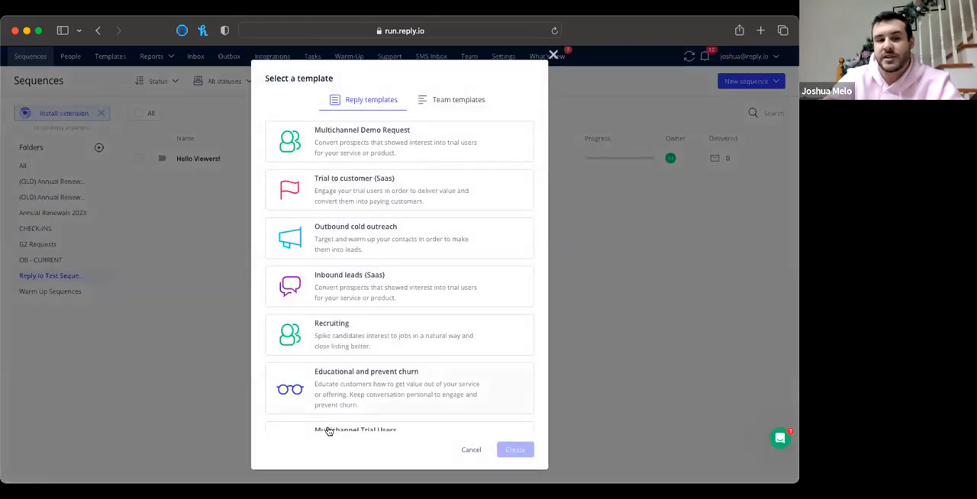
scroll(349, 289, down, 2)
scroll(349, 288, up, 2)
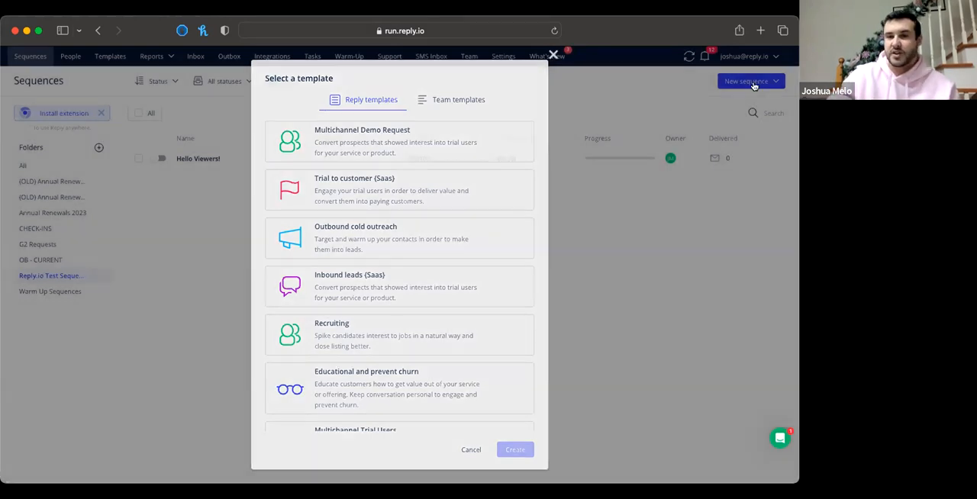
click(753, 85)
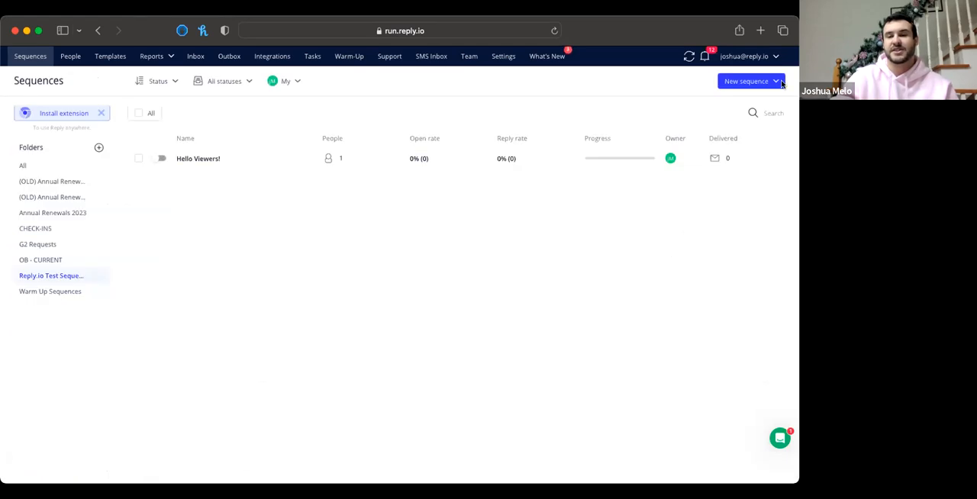
Start a new sequence from scratch and add an automatic email as its first step
click(770, 85)
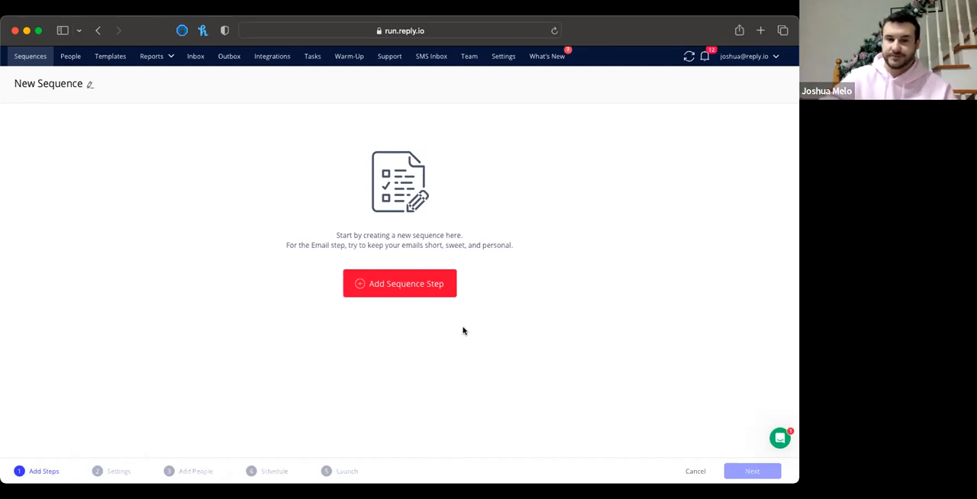
click(383, 287)
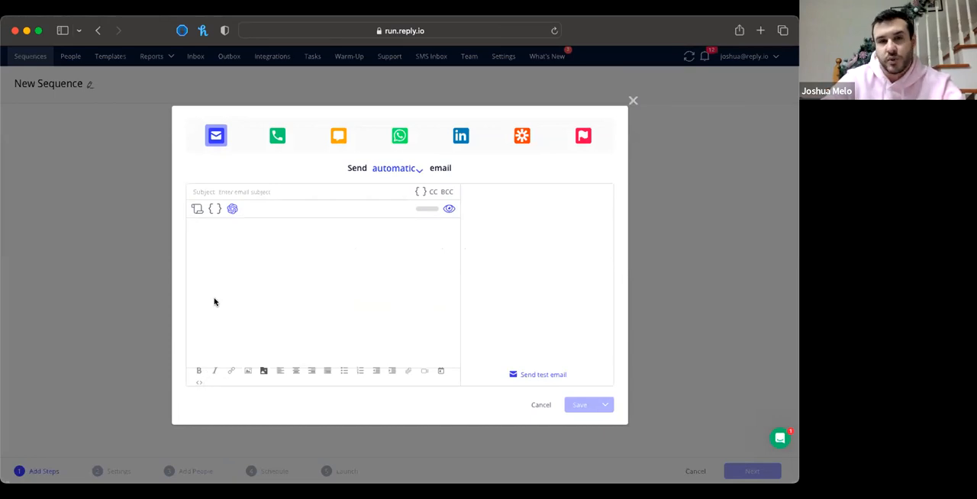
Write "hello again" as the body of the first email
click(200, 231)
text(hello ag)
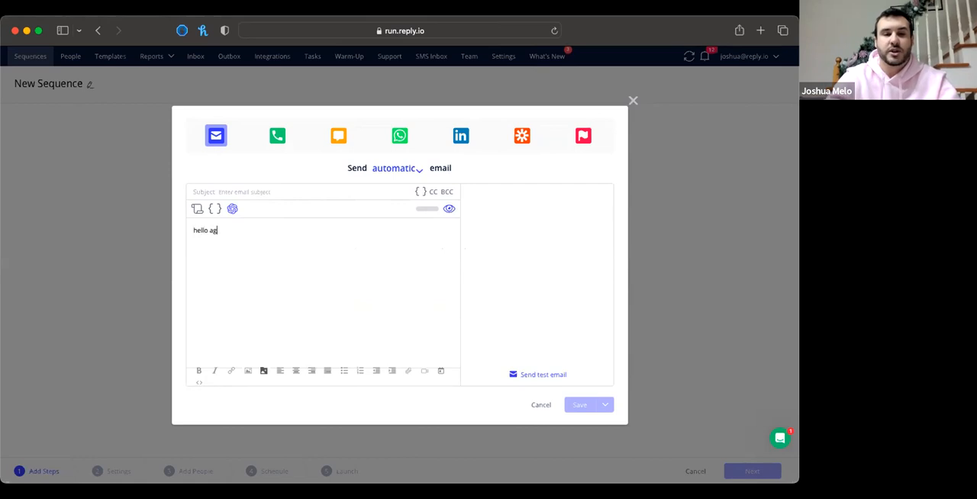
text(ain)
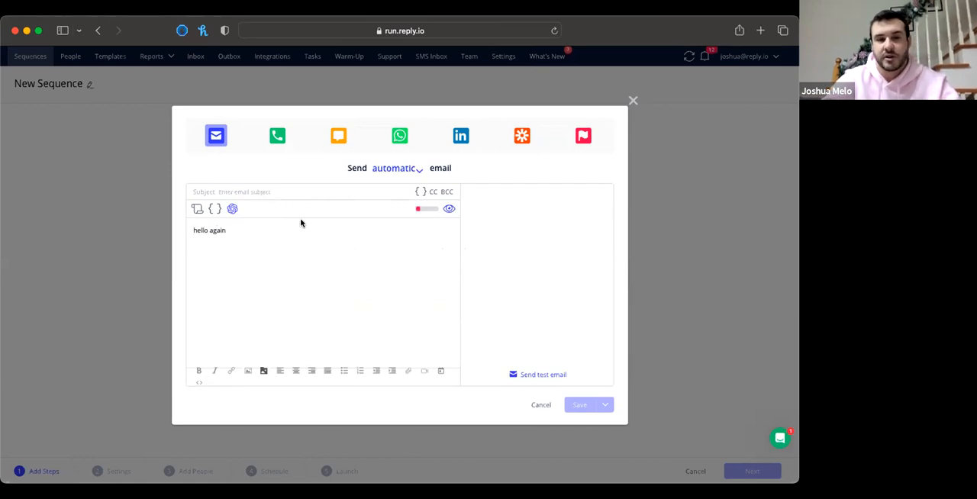
Review the email's response-likelihood rating, including word count, question count, reading level, positivity and spam words, and return to the message preview
mouse_move(422, 210)
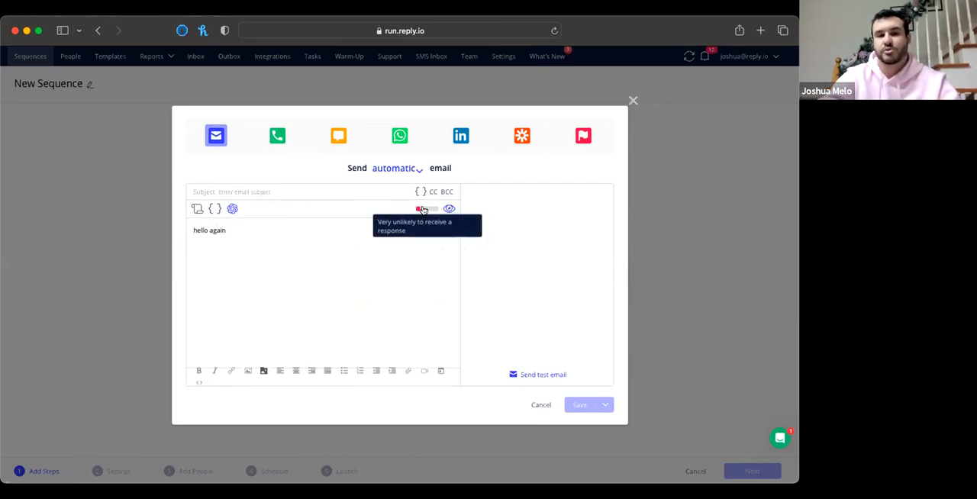
click(423, 210)
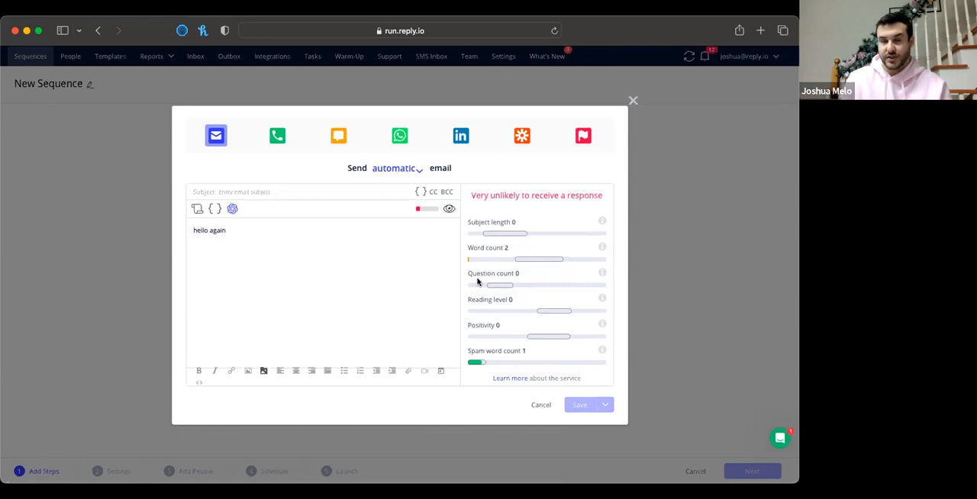
mouse_move(553, 312)
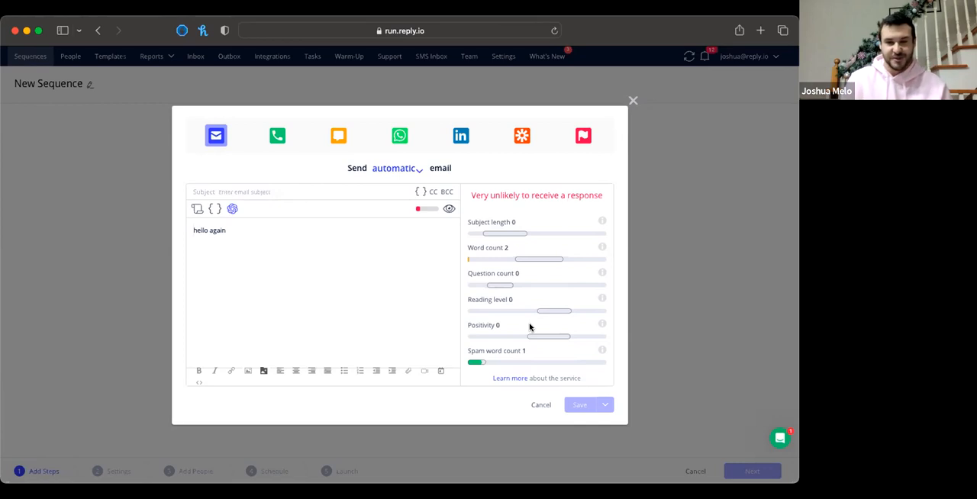
mouse_move(478, 366)
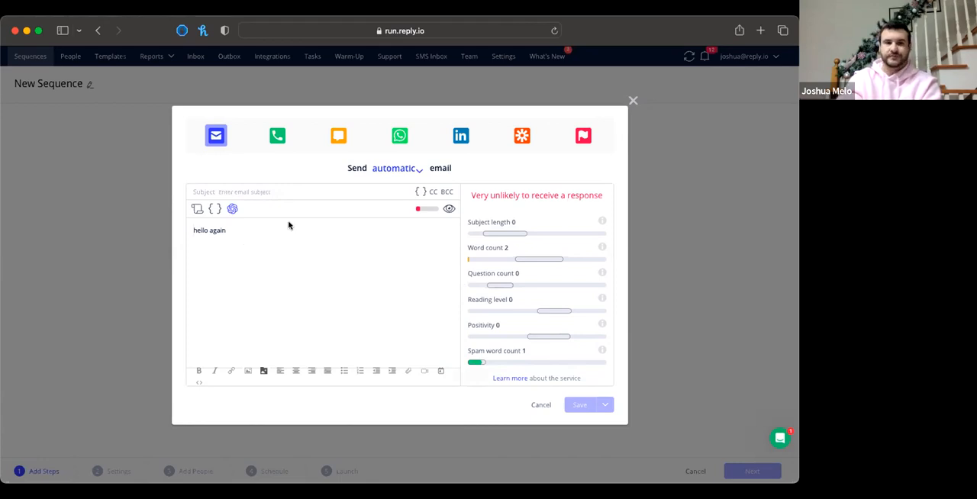
click(448, 210)
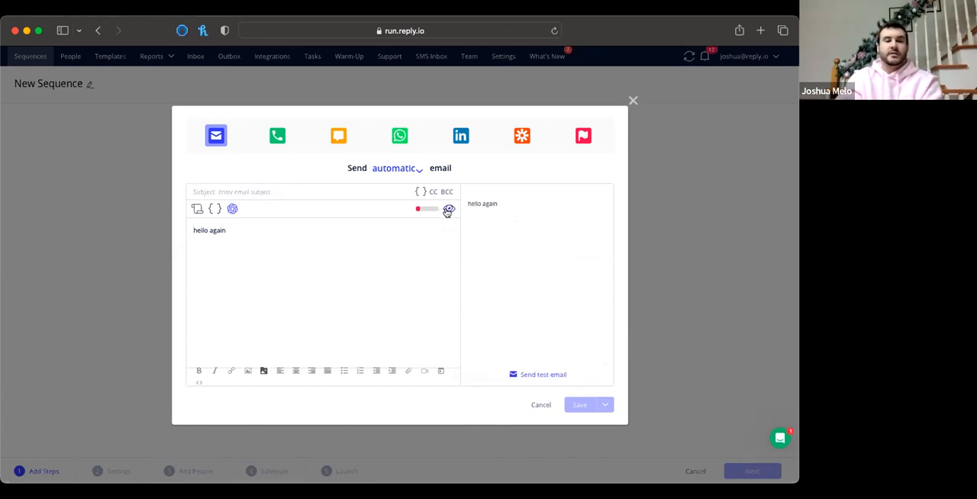
Fill the email with the Value proposition template from the template Library
click(196, 209)
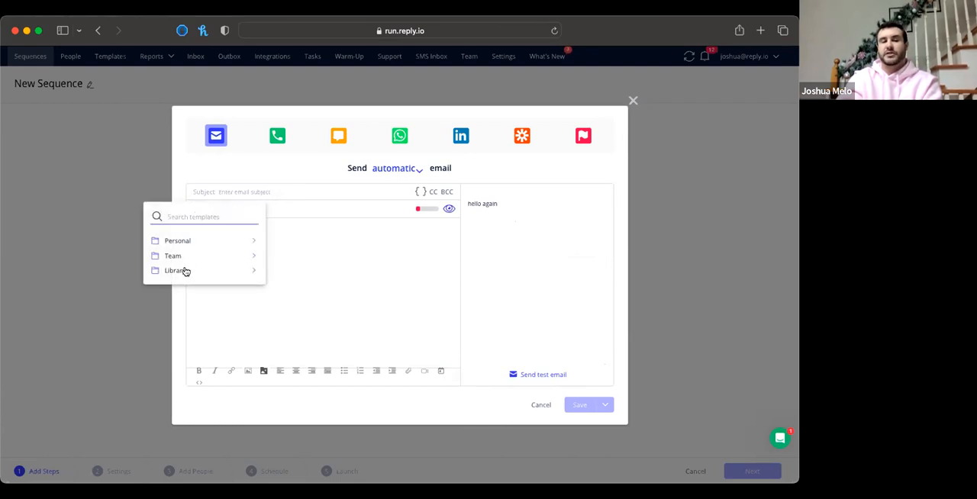
click(183, 271)
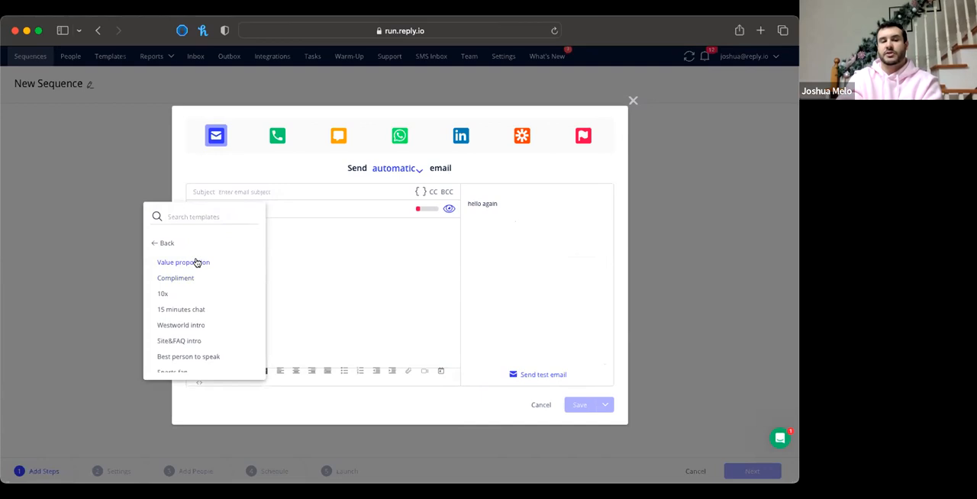
click(196, 262)
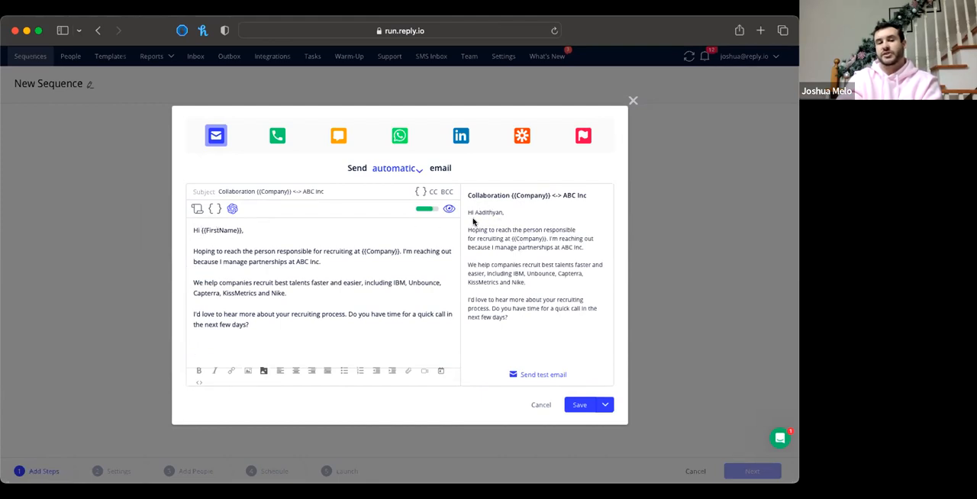
Examine the {{Company}} variable in the preview and the contact and advanced fallback variables available for the email
drag(473, 211, 521, 239)
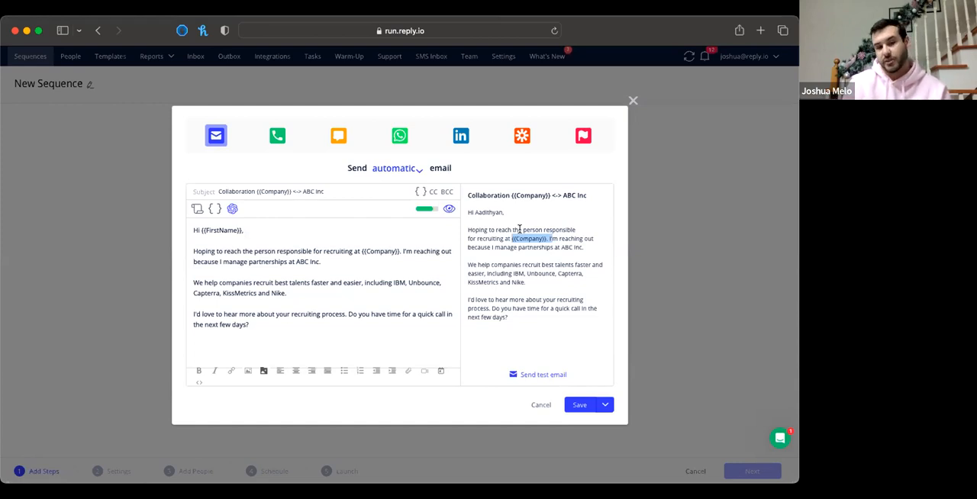
click(215, 210)
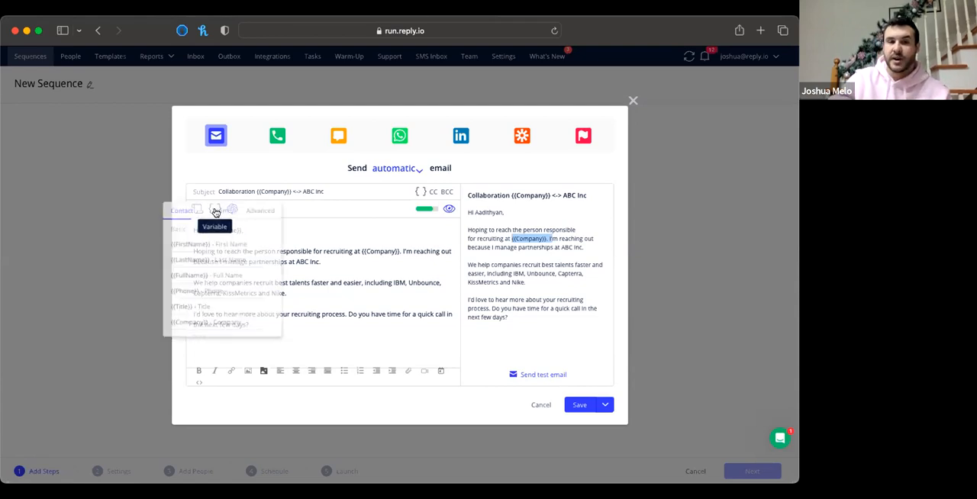
click(259, 212)
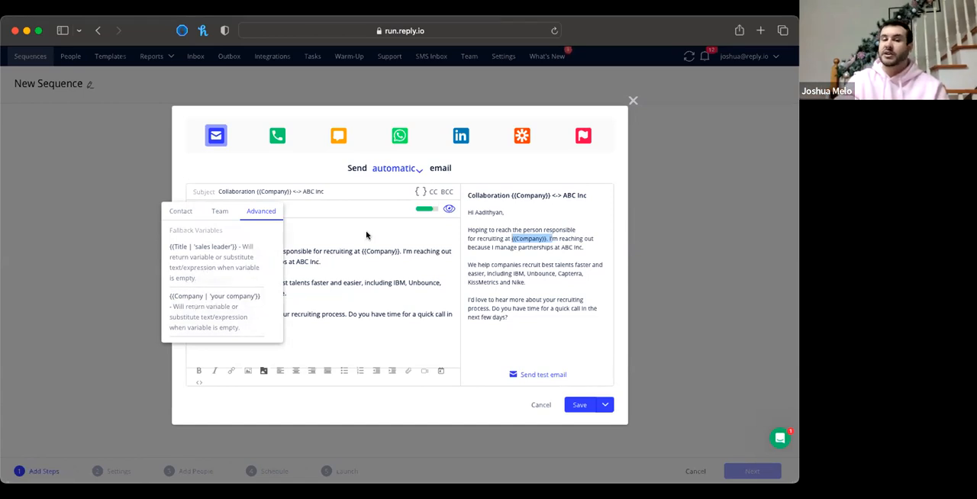
click(324, 272)
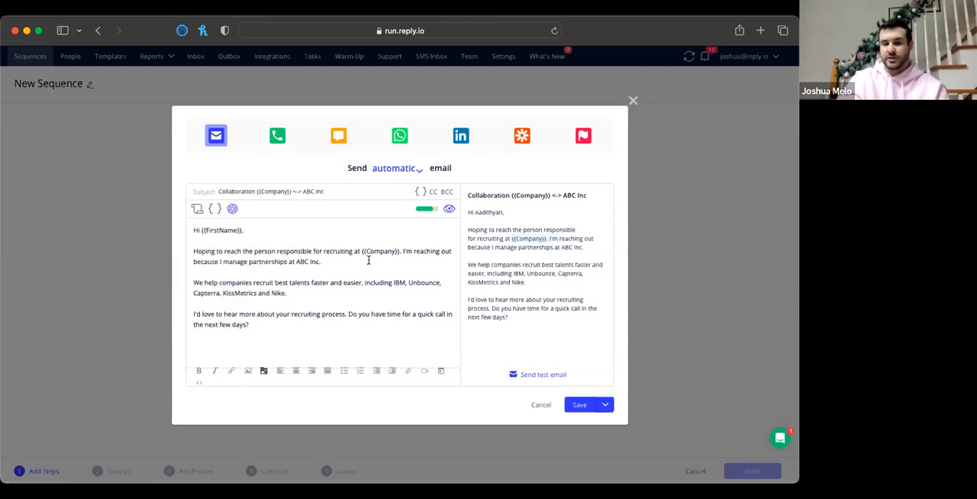
click(213, 210)
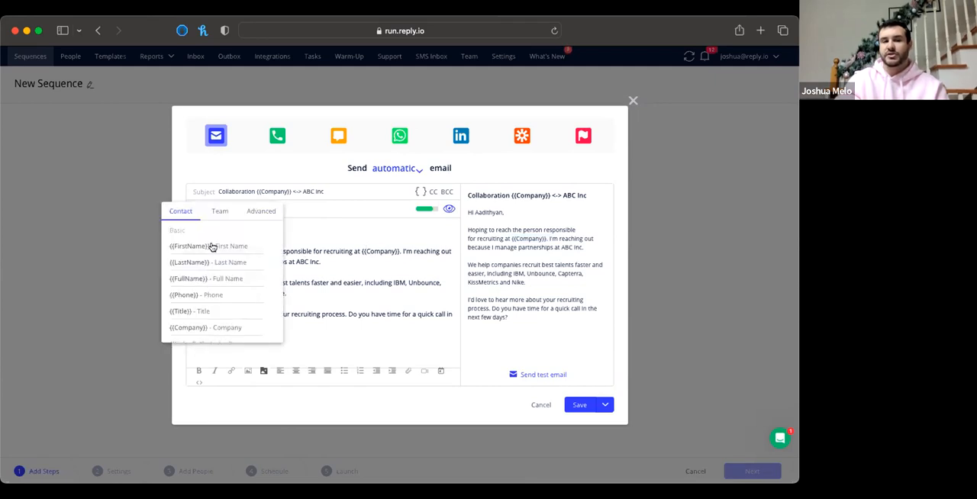
Replace the curly brackets around the Company variable in the email body so it reads [[Company]]
click(364, 251)
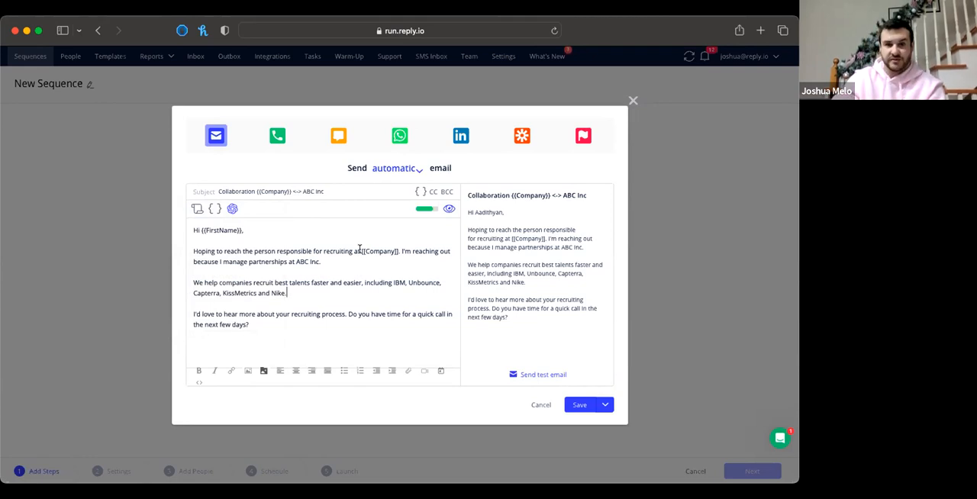
drag(359, 251, 396, 251)
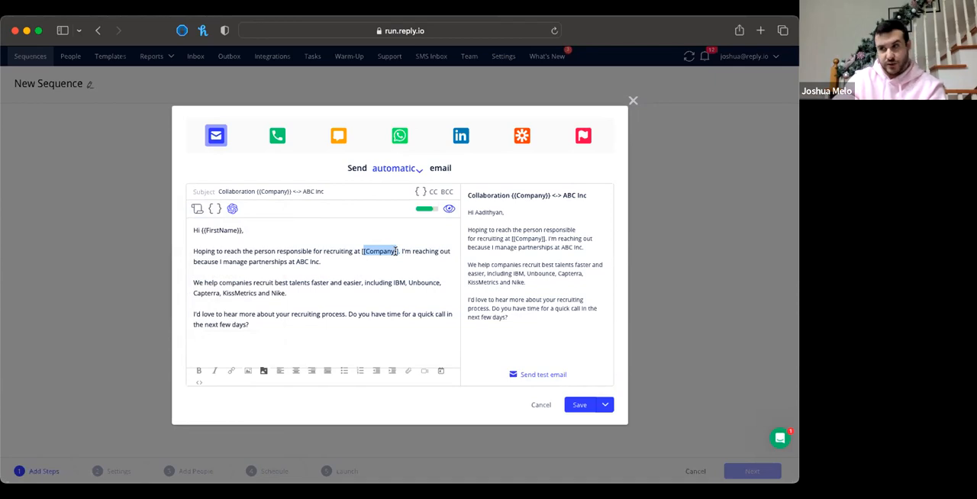
click(331, 260)
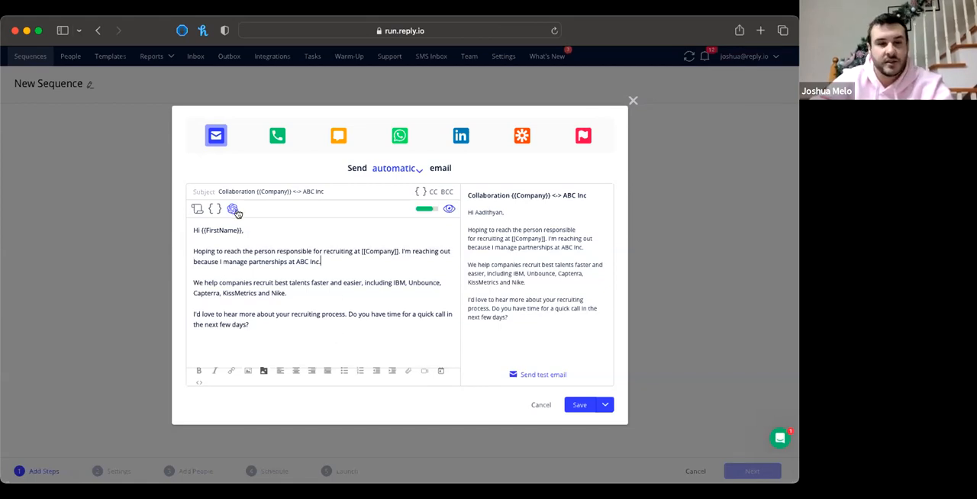
Review the option to save the email as a template and browse the Personal and Team template folders
click(604, 405)
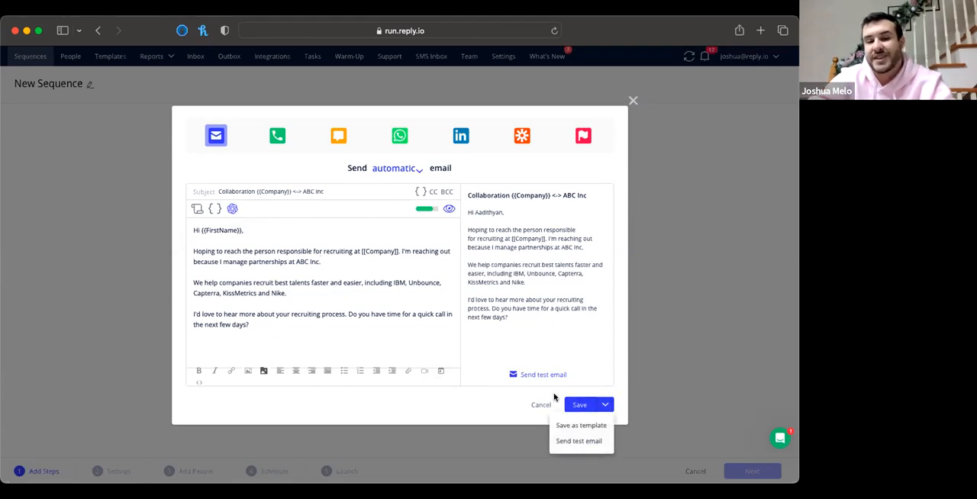
click(195, 211)
click(195, 211)
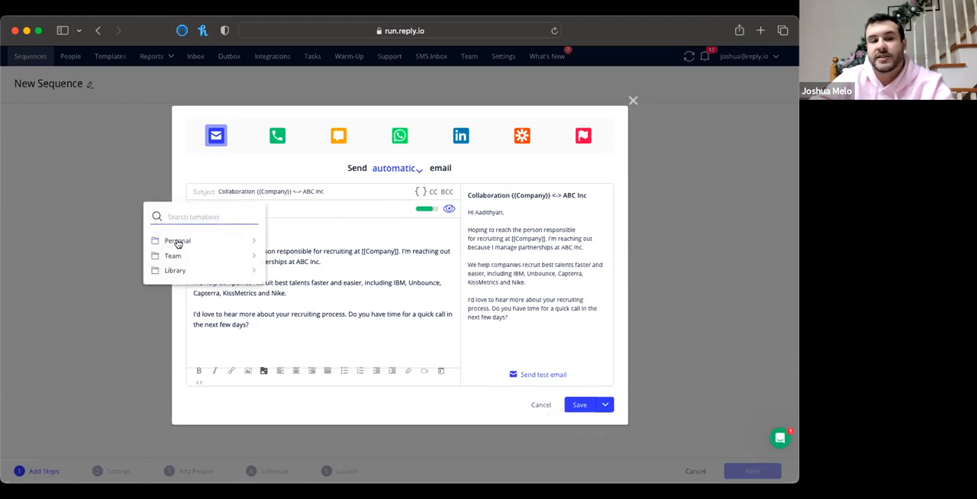
click(250, 241)
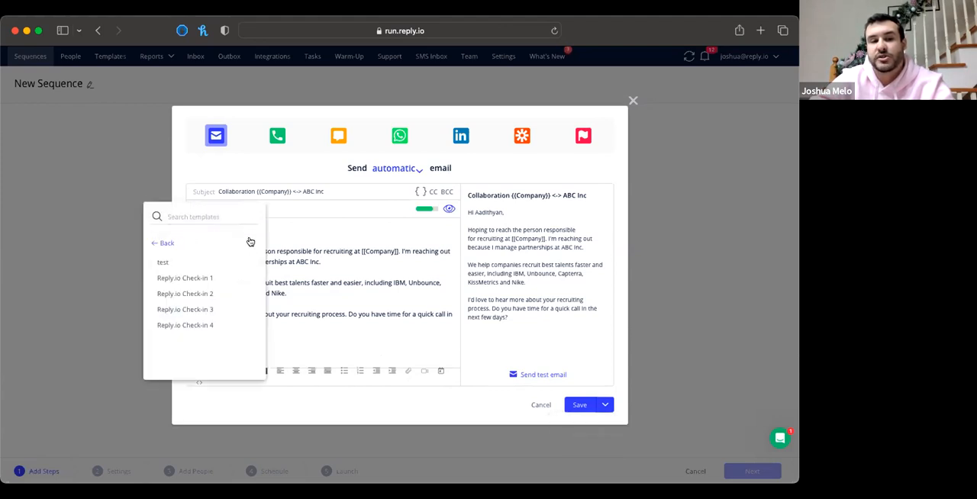
click(163, 243)
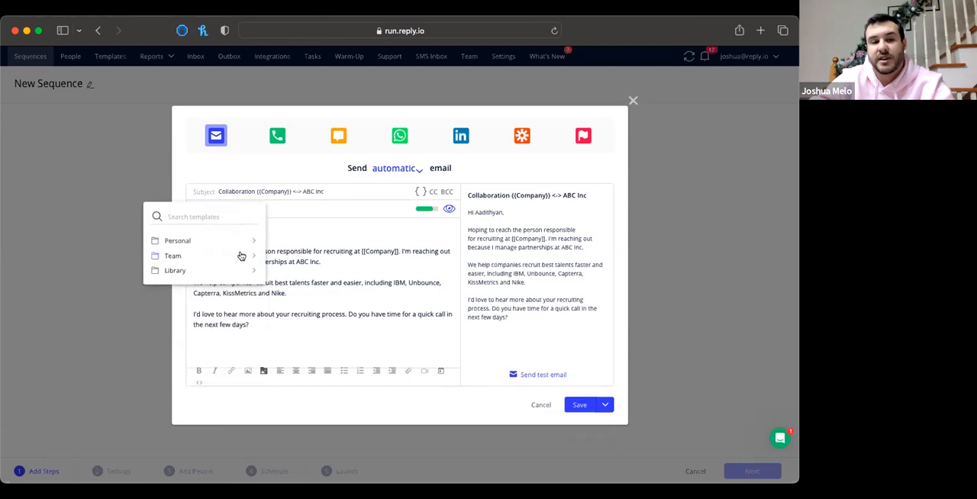
click(243, 256)
click(153, 241)
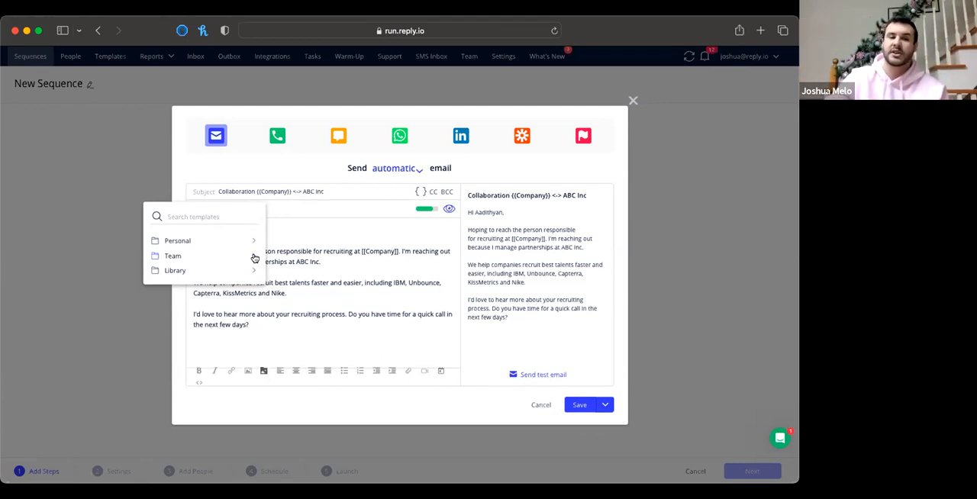
click(280, 334)
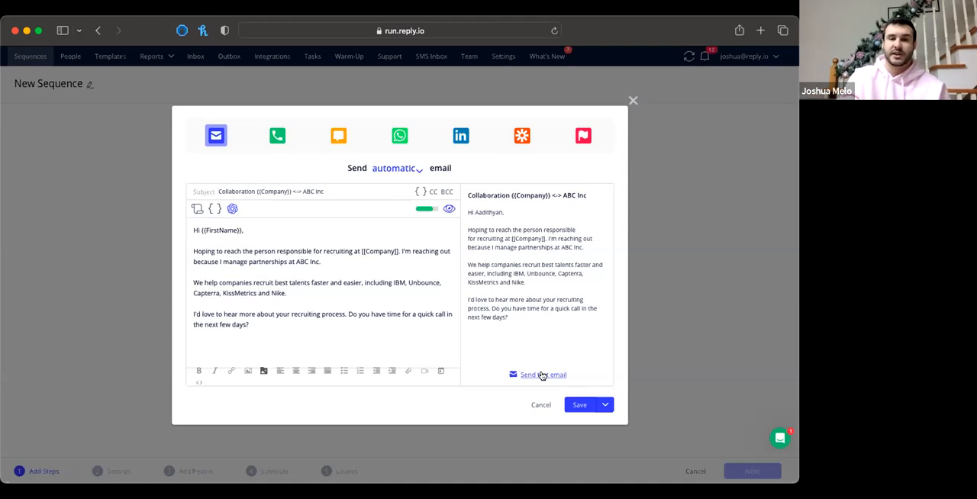
Save the email step and add a paused variant B with "hi" as both its subject and body
click(577, 406)
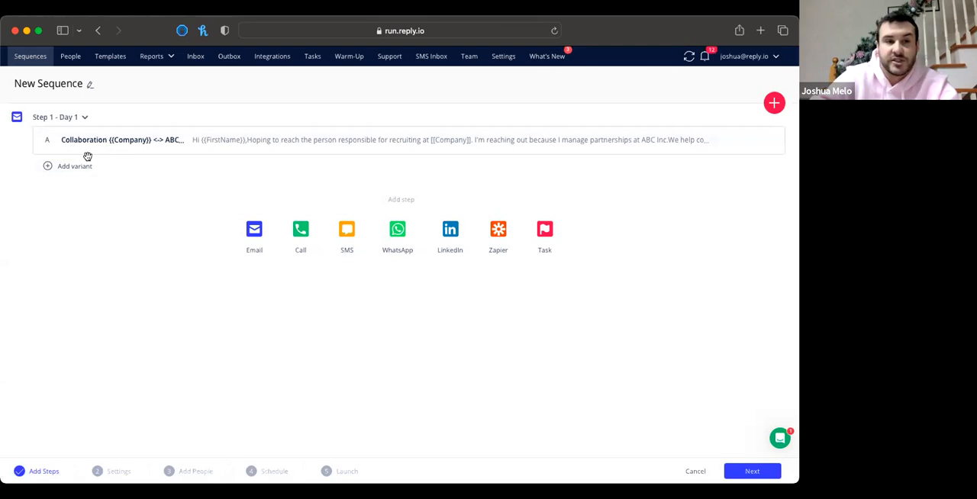
click(75, 171)
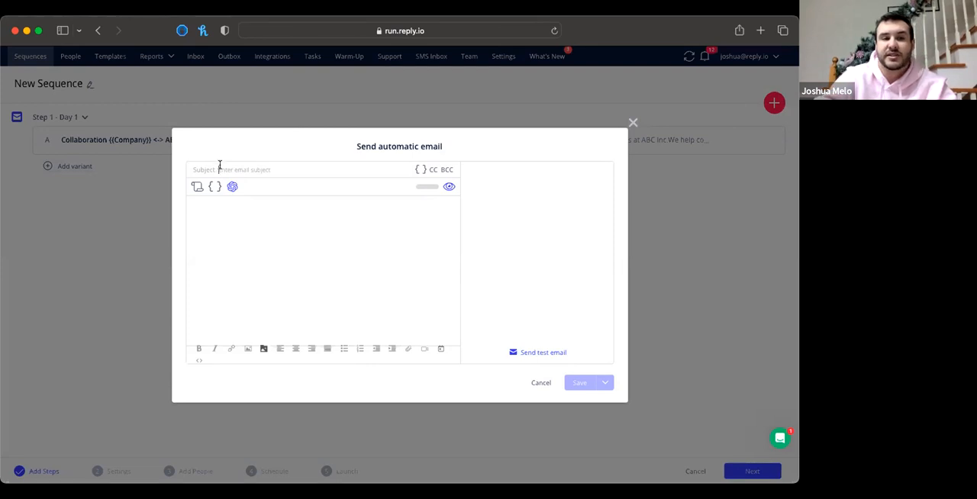
click(219, 165)
text(hi)
click(210, 208)
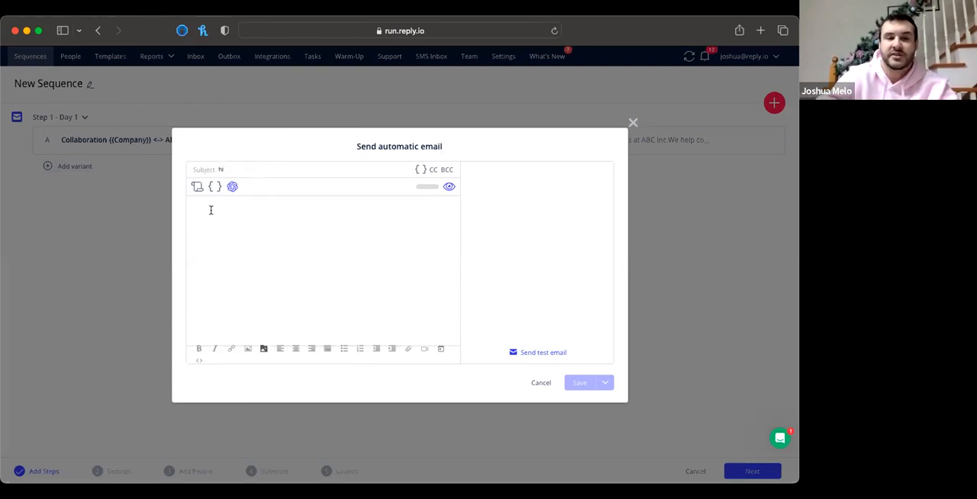
text(hi)
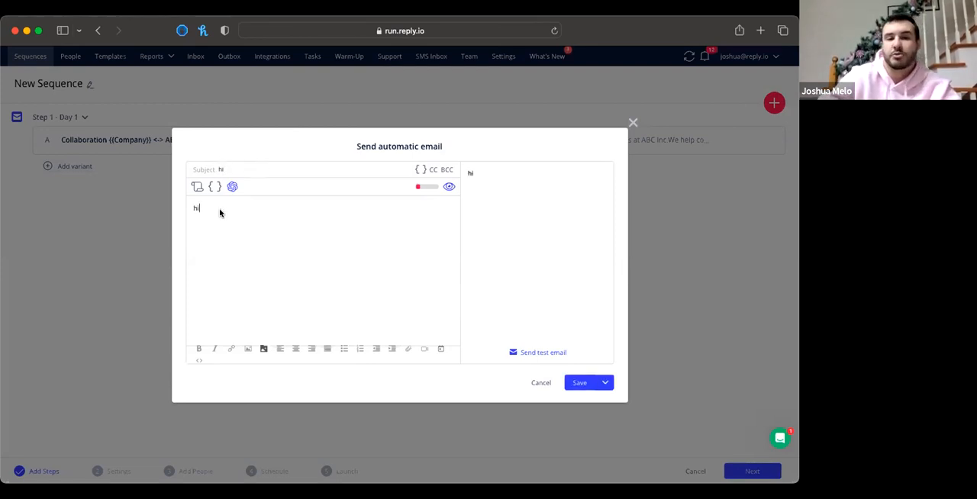
click(578, 382)
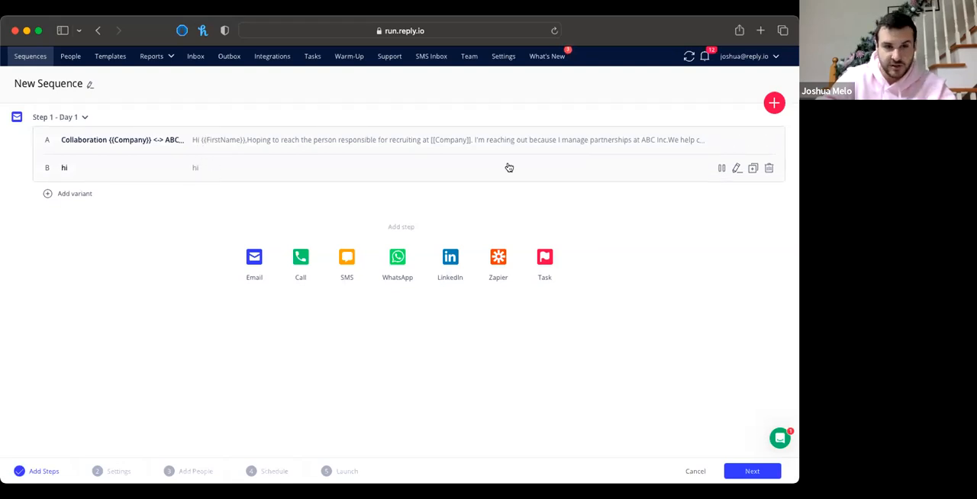
click(721, 167)
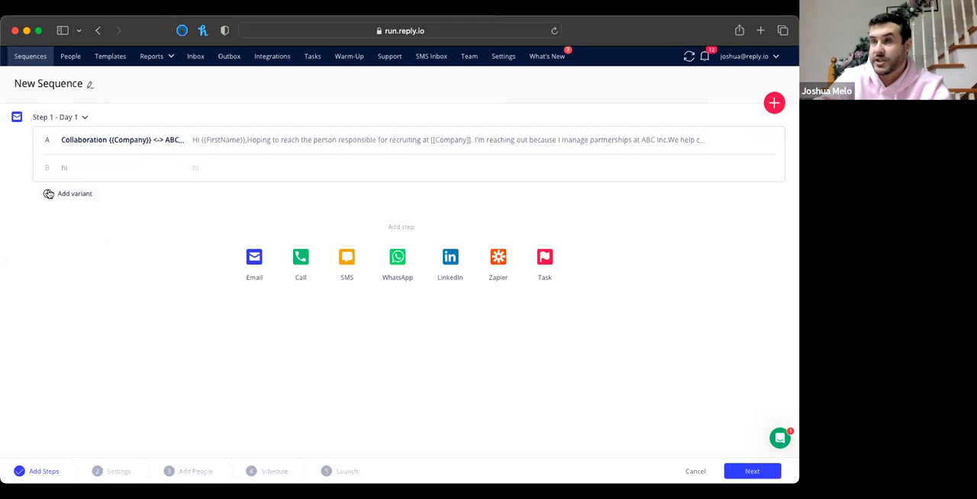
Open a second email step and try to save it with the 15 minutes chat template from the Library
click(255, 258)
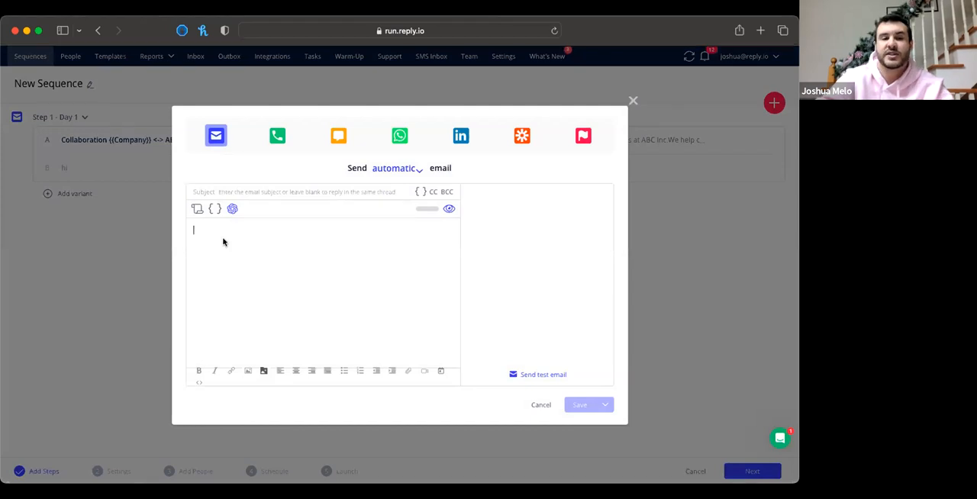
click(196, 208)
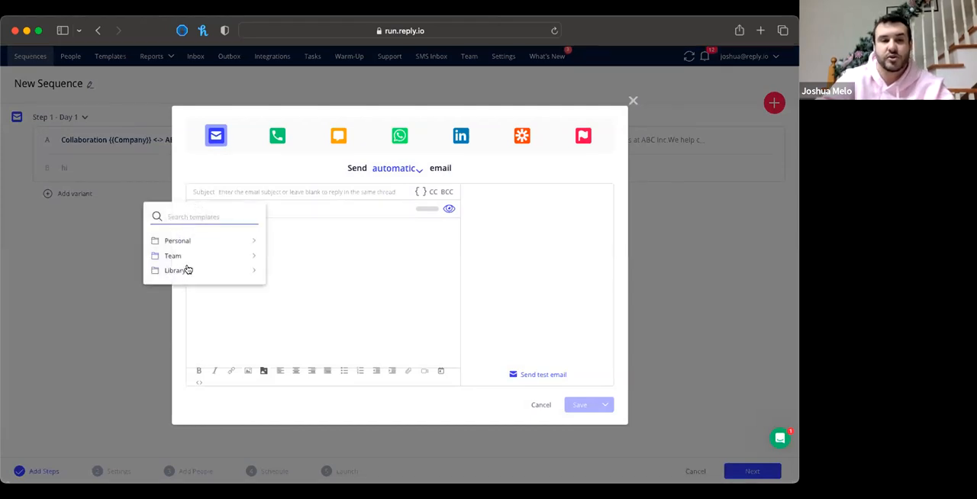
click(183, 273)
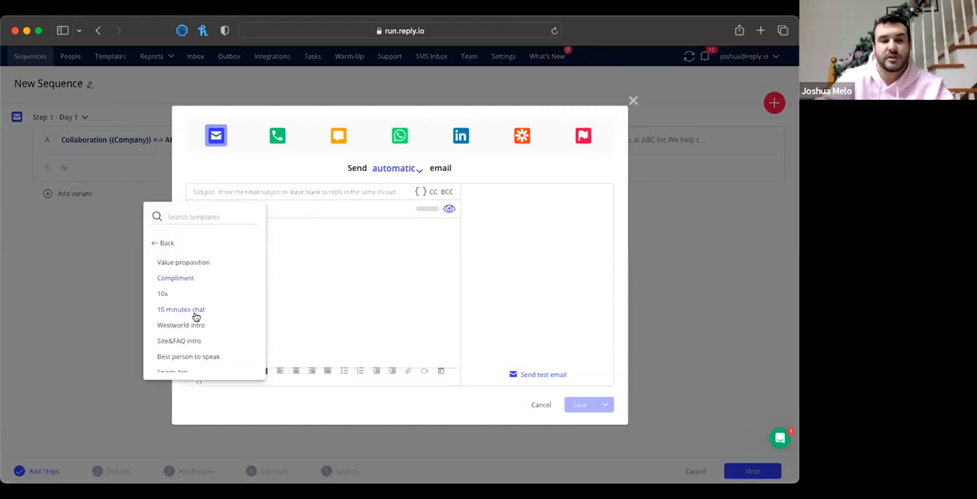
click(194, 311)
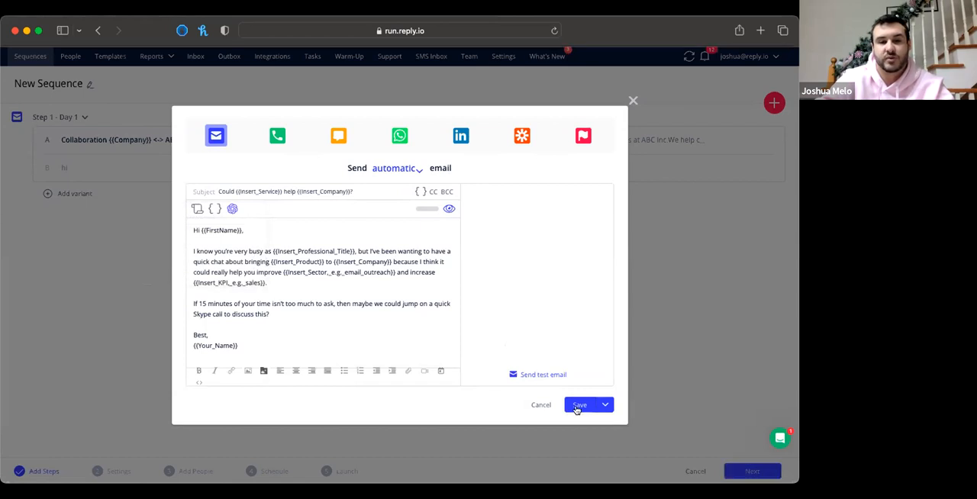
click(578, 406)
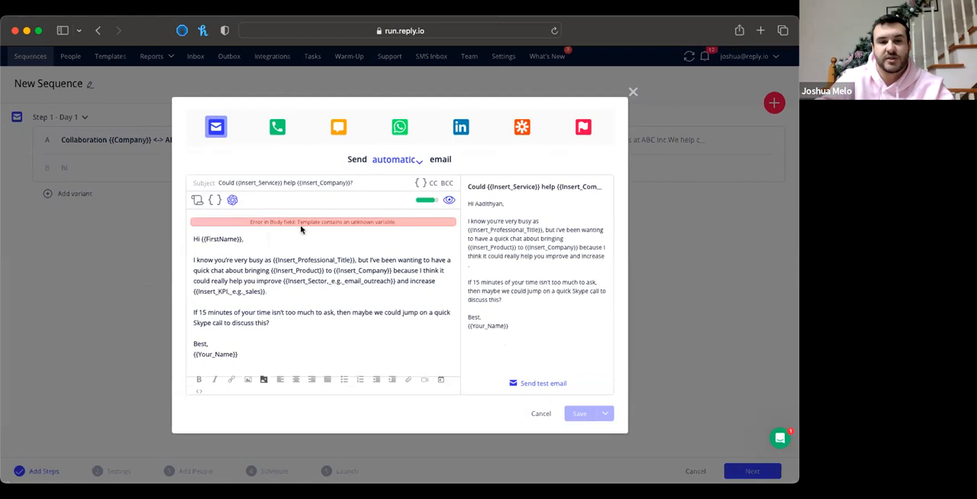
Replace the second email's content with the Compliment template from the Library and save the step
click(197, 203)
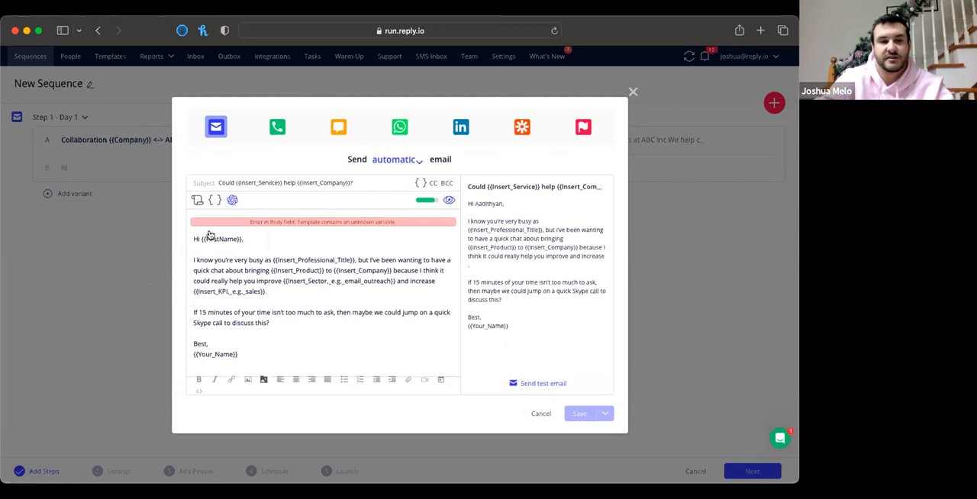
click(181, 261)
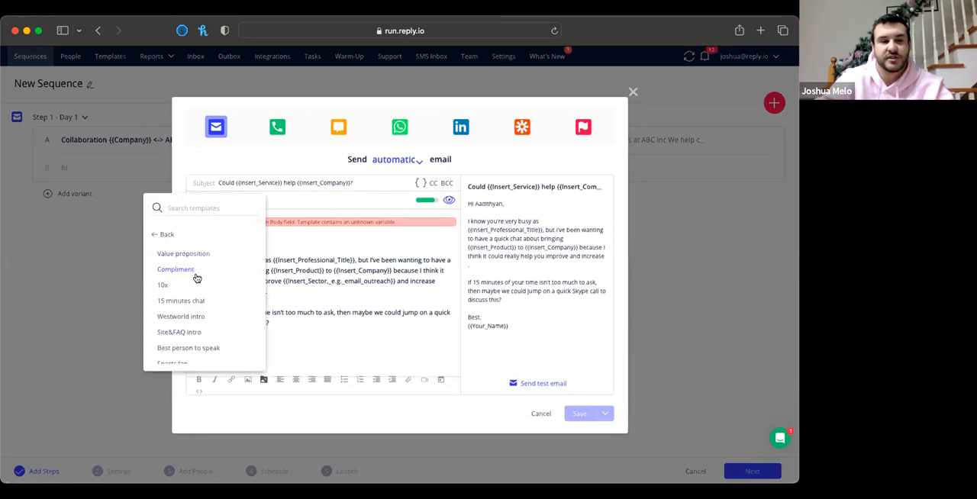
click(185, 269)
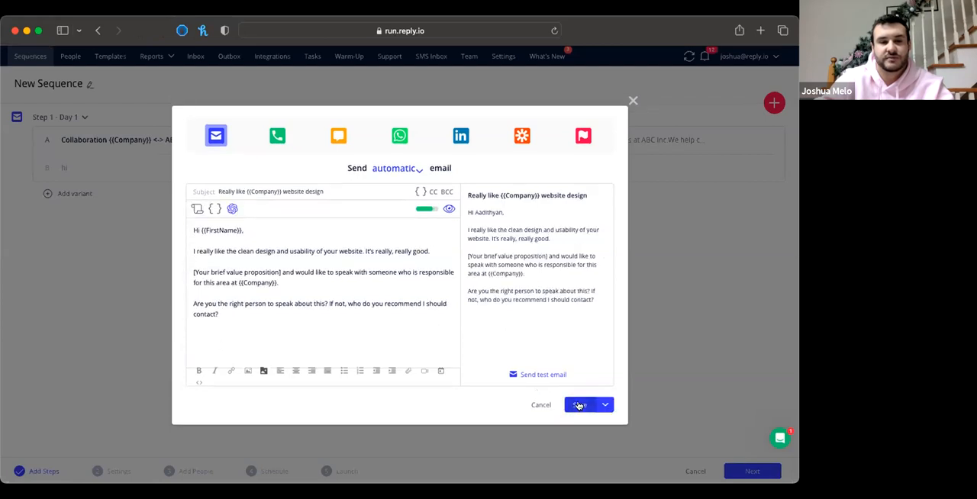
click(578, 405)
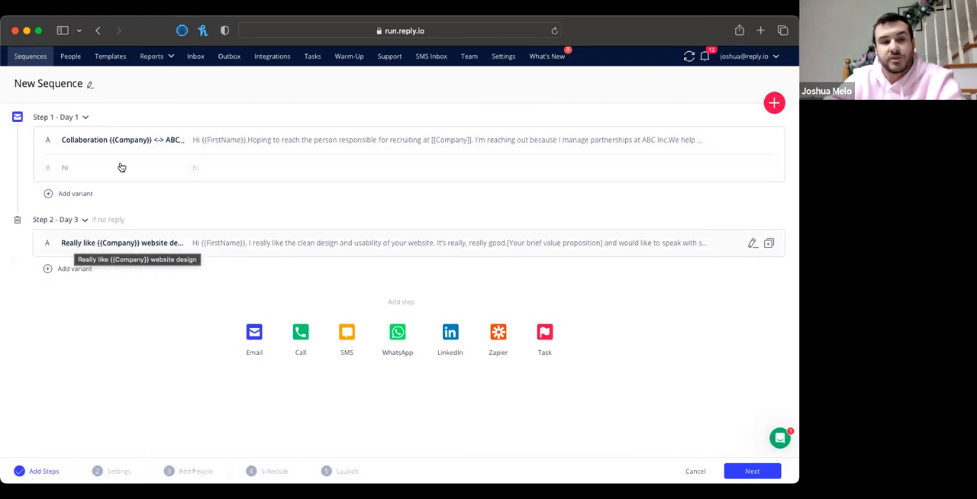
Clear the subject line of the step 2 email so it replies in the same thread, and save it
click(112, 242)
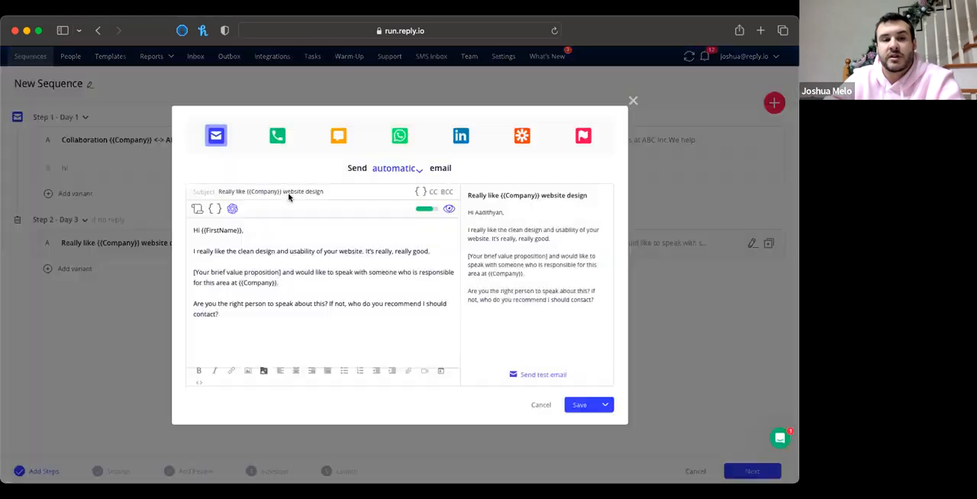
drag(323, 191, 214, 191)
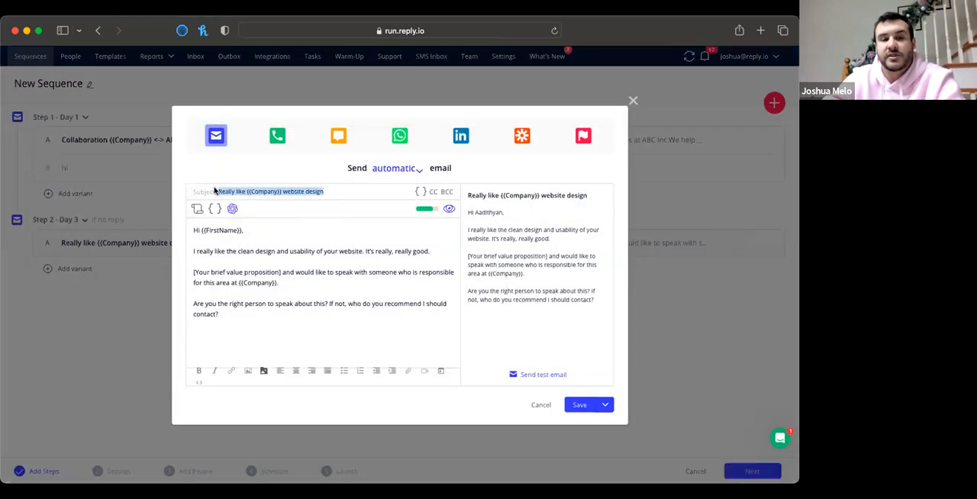
key(BackSpace)
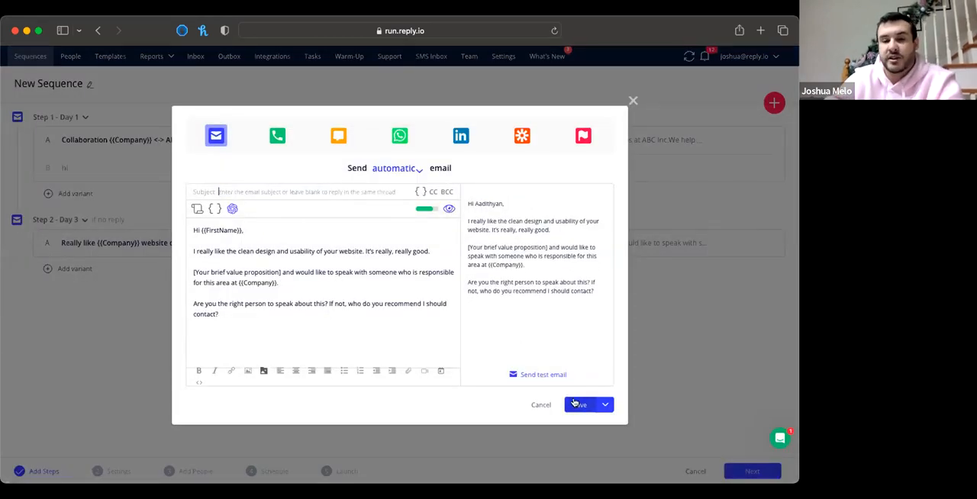
click(576, 405)
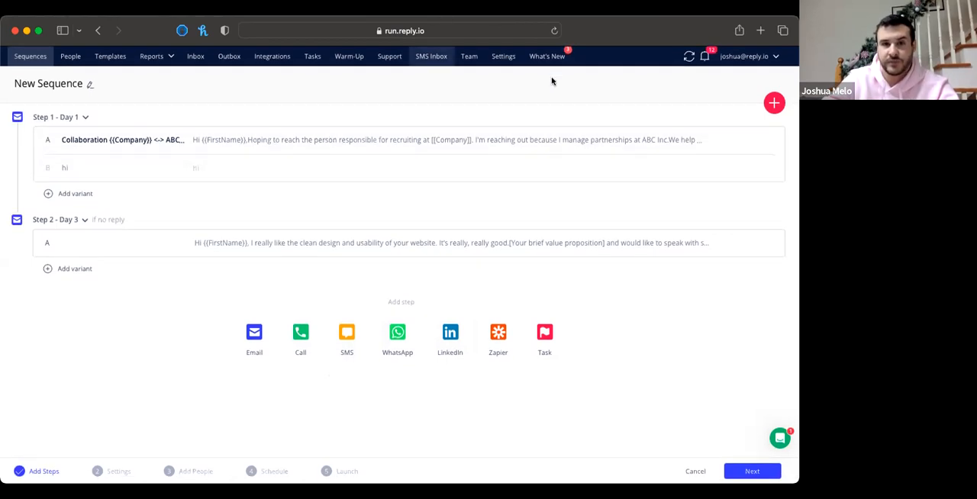
Add a call step with the text "script" and save it
click(299, 332)
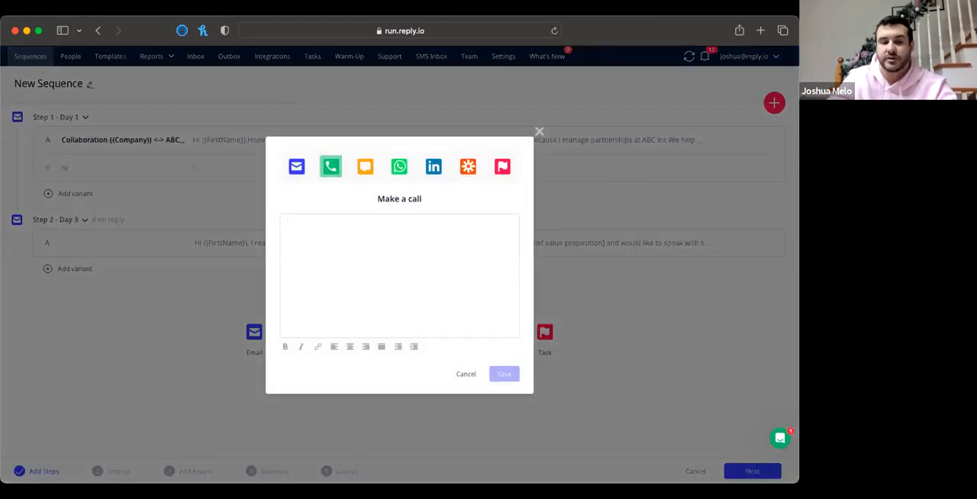
text(script)
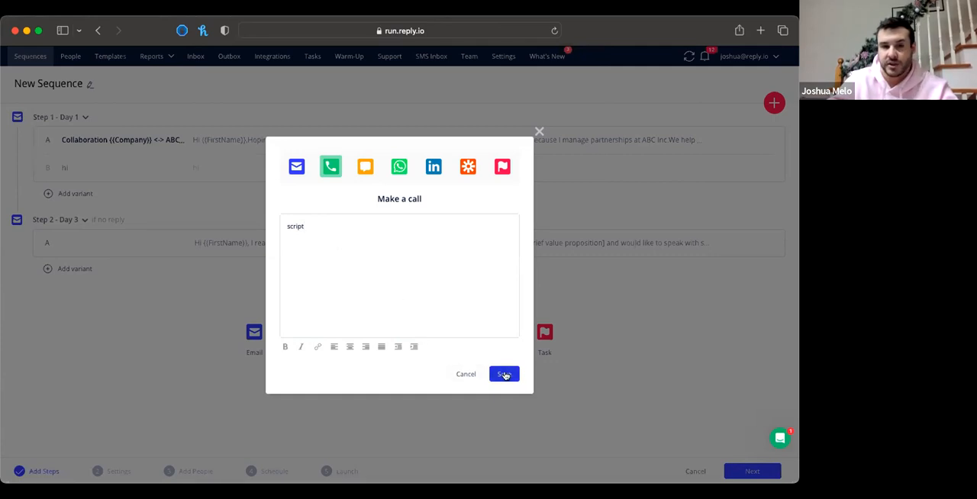
click(504, 374)
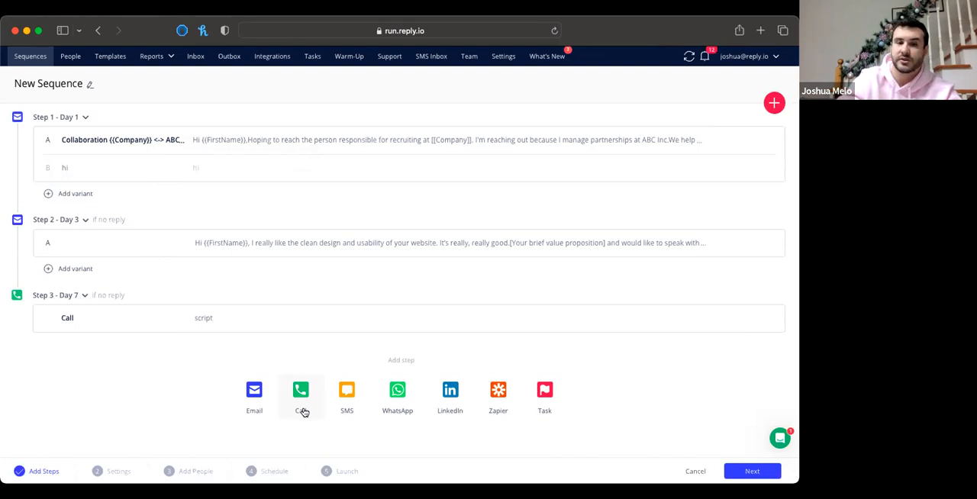
Review the LinkedIn step's action types, automatic or manual modes and message variables, and close it without adding the step
click(452, 399)
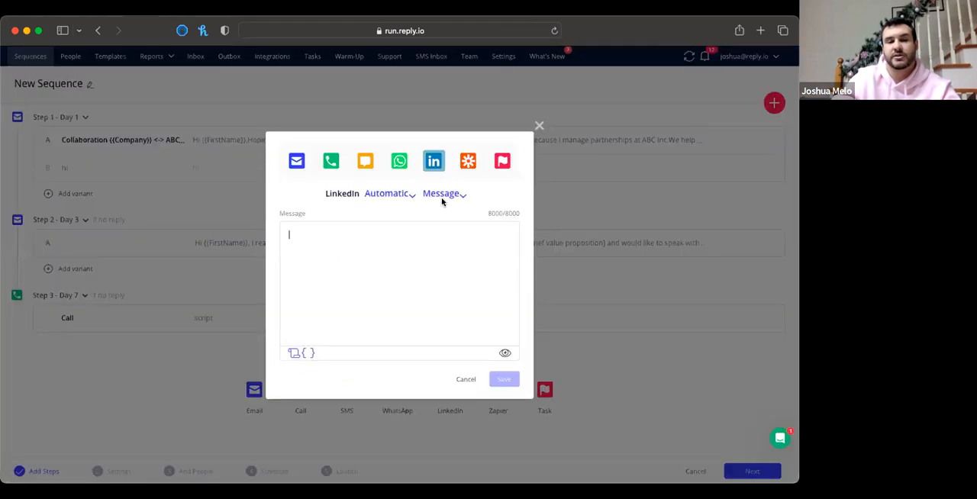
click(443, 194)
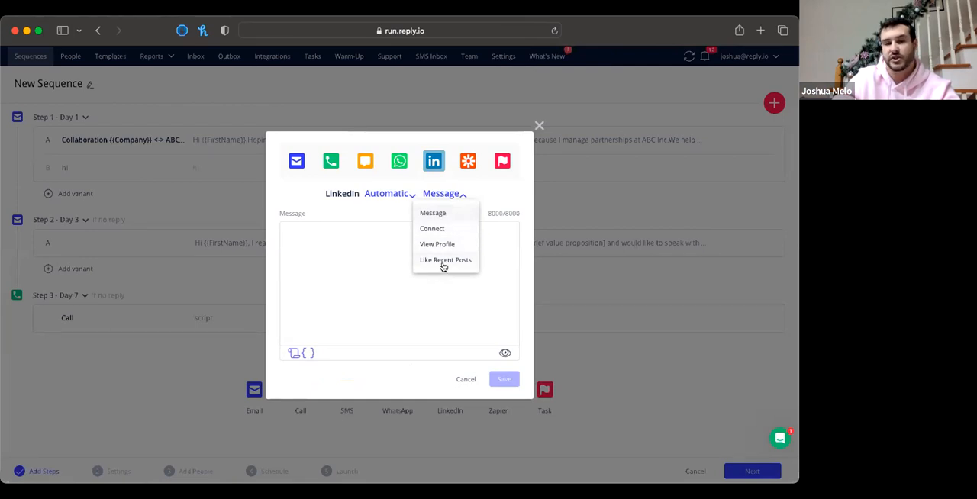
click(349, 243)
click(404, 194)
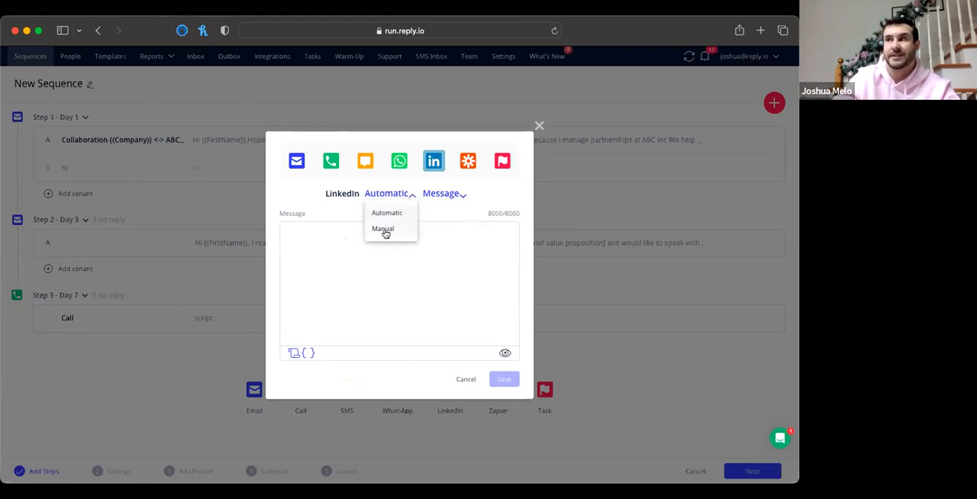
click(285, 267)
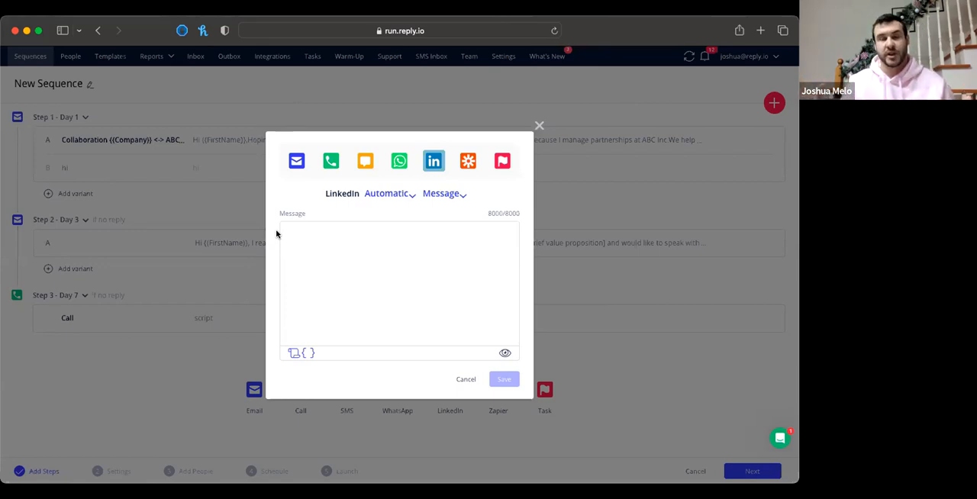
click(313, 248)
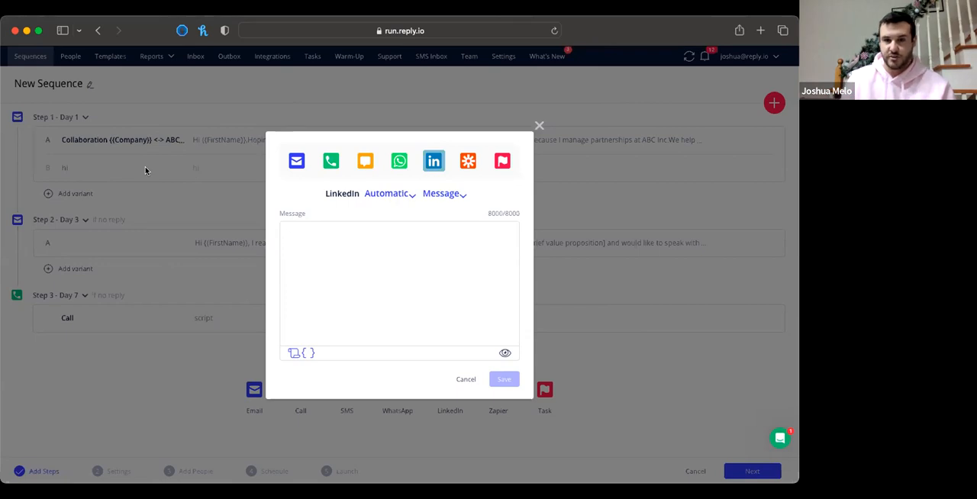
click(308, 353)
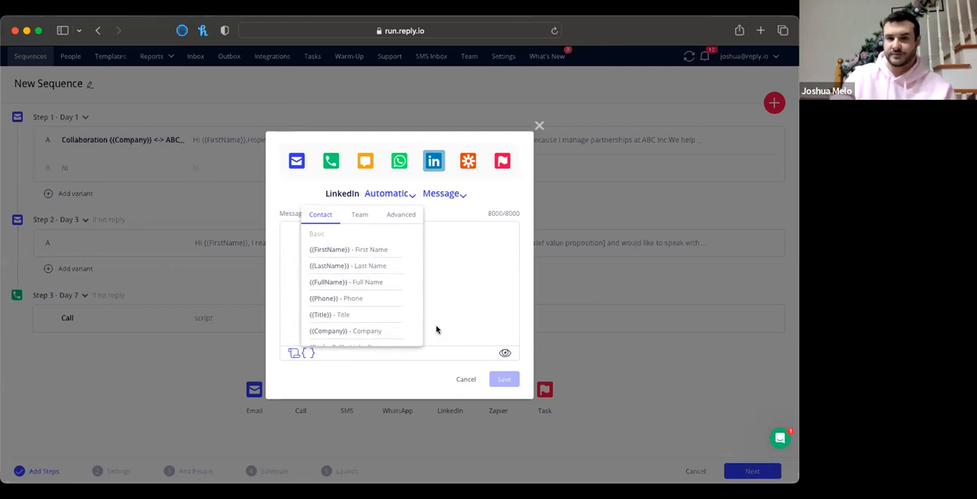
click(539, 126)
click(539, 126)
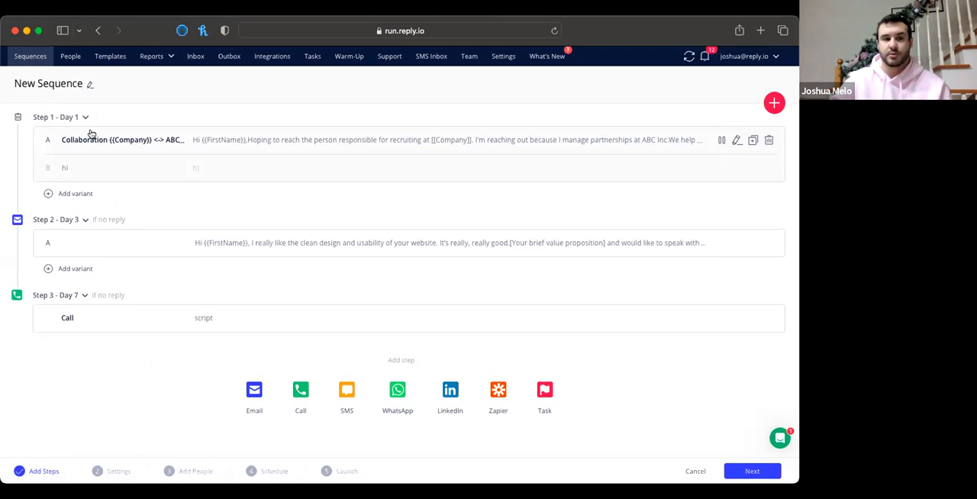
Check the follow-up delay options of step 2 and advance to the Schedule stage, keeping the sequence settings and skipping Add People
click(82, 219)
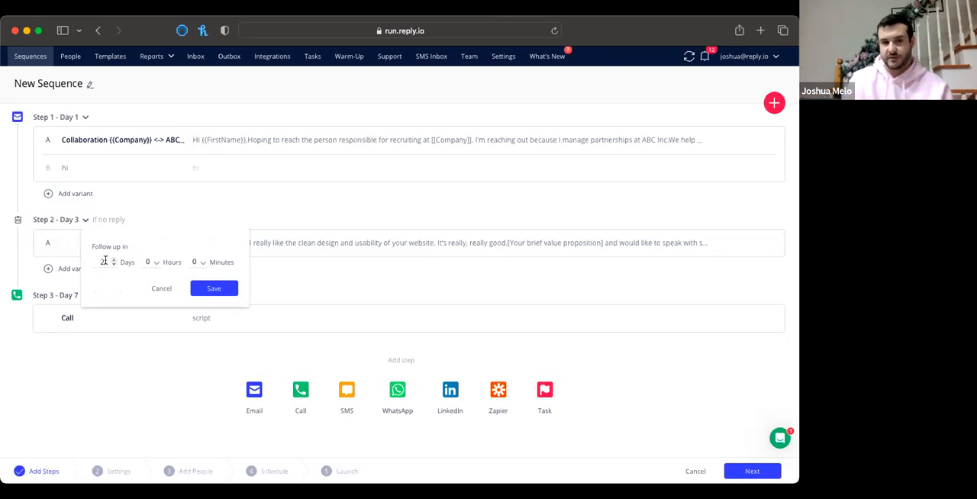
click(283, 277)
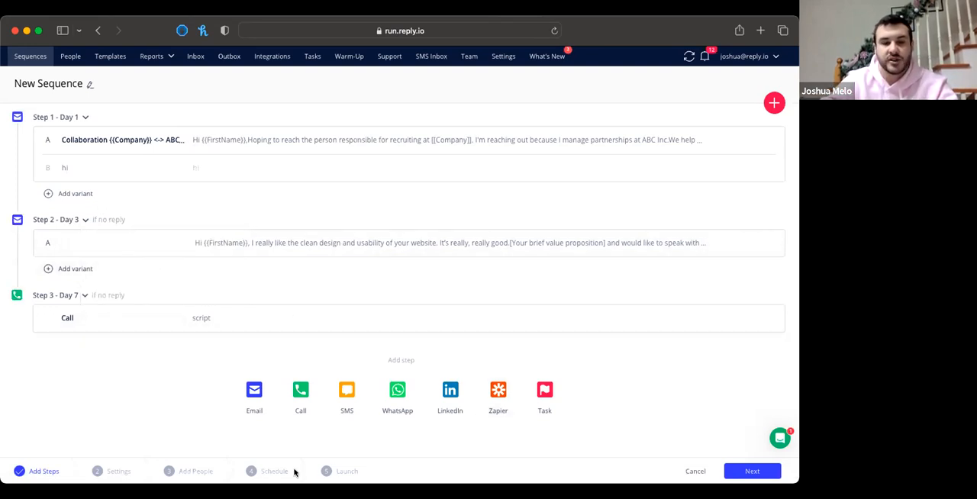
click(750, 472)
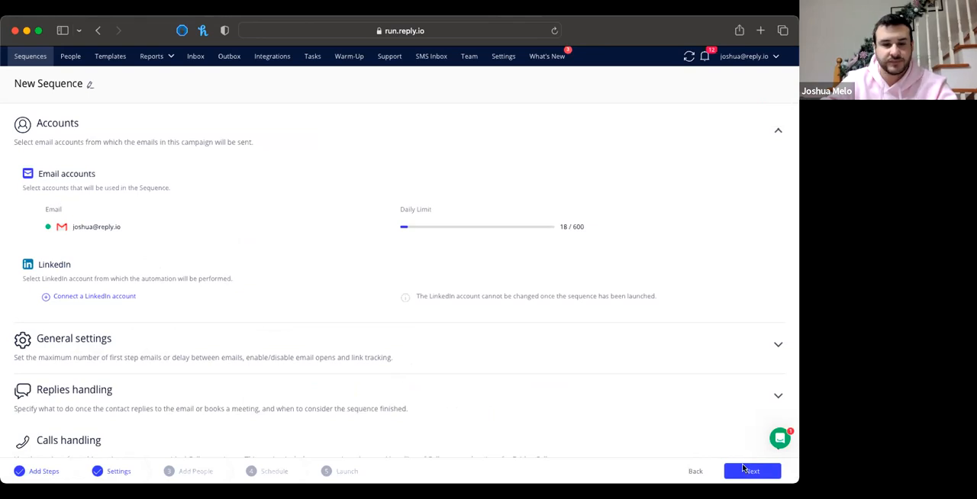
click(744, 470)
click(706, 471)
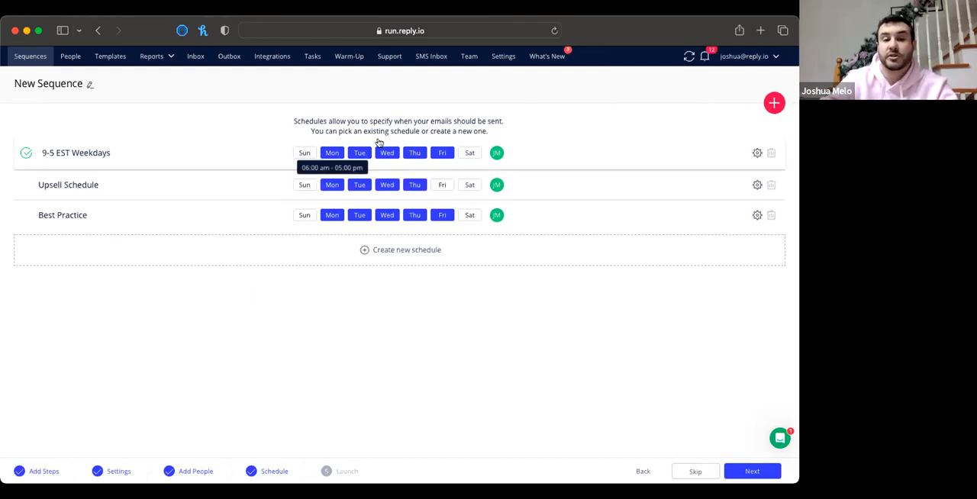
Edit the 9-5 EST Weekdays schedule so that Monday's sending window runs from 06:30 am to 05:00 pm
click(755, 155)
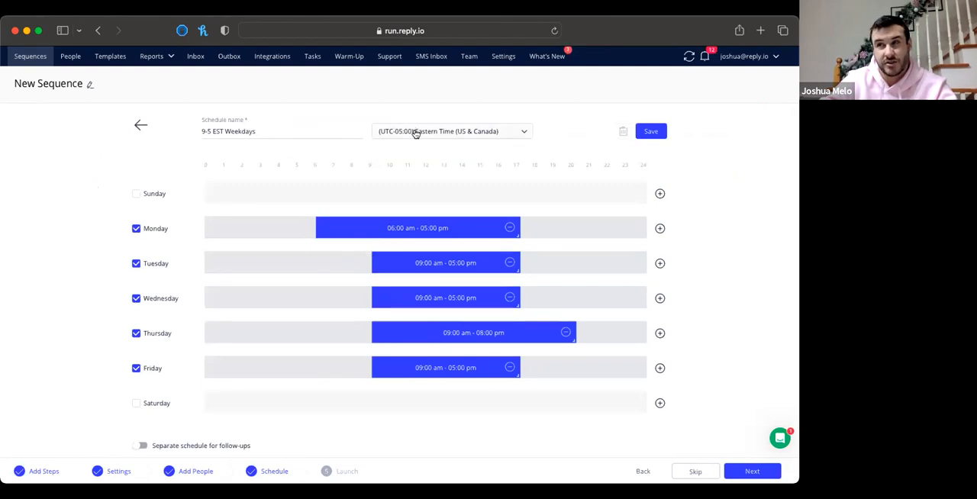
mouse_move(404, 228)
mouse_down()
mouse_move(309, 234)
mouse_move(530, 206)
mouse_move(403, 231)
mouse_move(421, 227)
mouse_up()
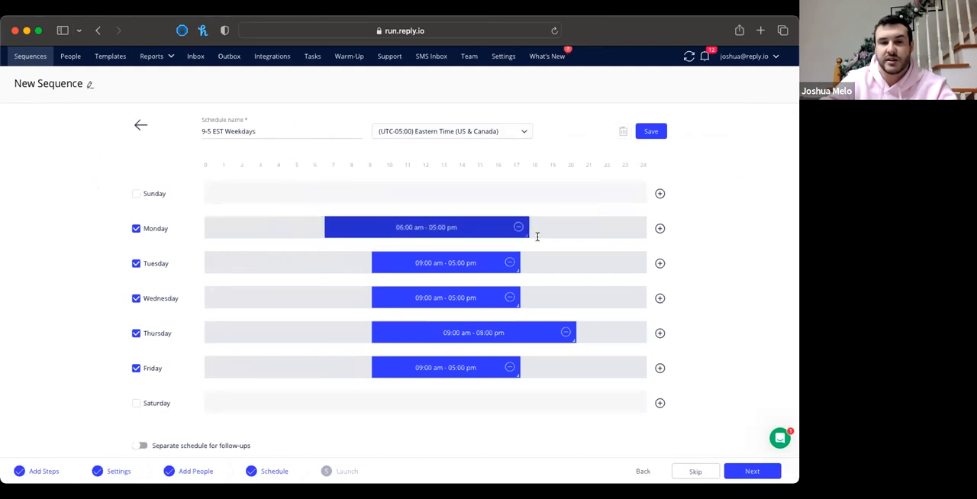
mouse_move(525, 235)
mouse_down()
mouse_move(334, 247)
mouse_move(547, 231)
mouse_move(645, 240)
mouse_move(519, 228)
mouse_up()
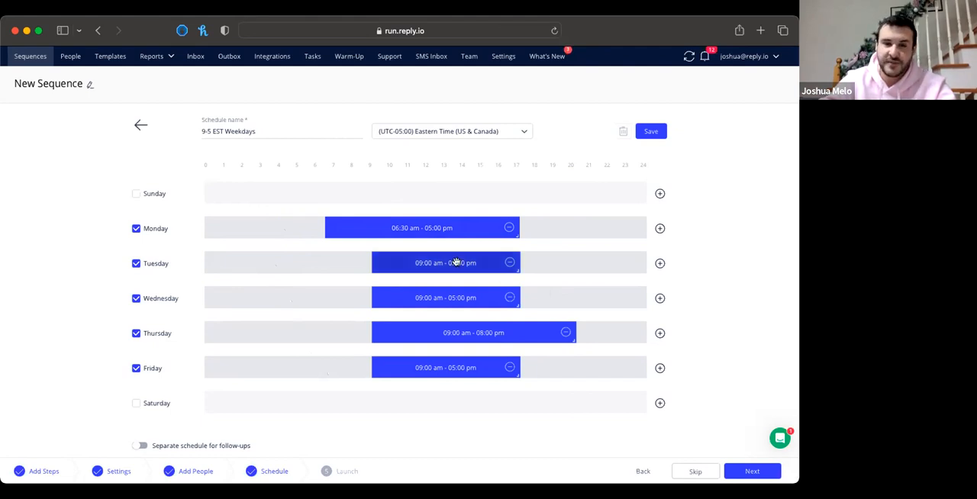
Try moving and shortening Tuesday's sending window, and bring it back to span about 9 to 17 hours
drag(451, 263, 381, 264)
drag(464, 271, 424, 264)
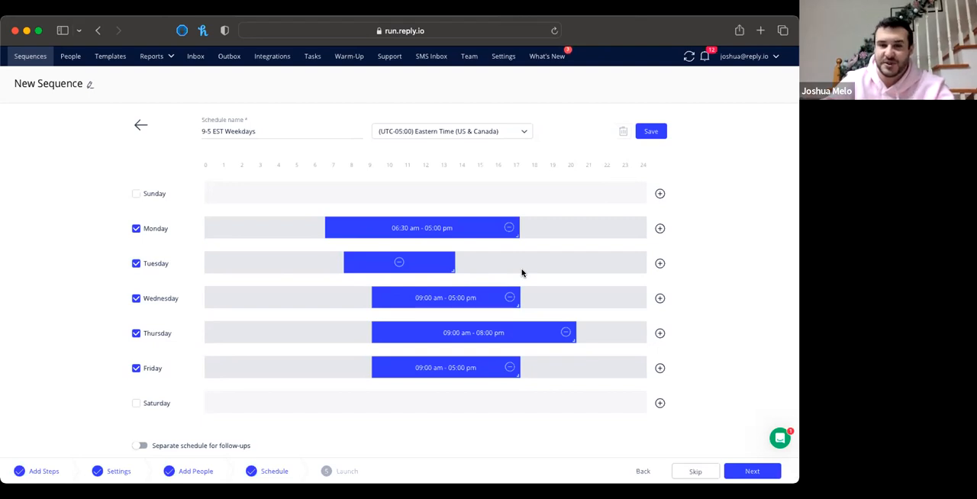
drag(420, 263, 519, 271)
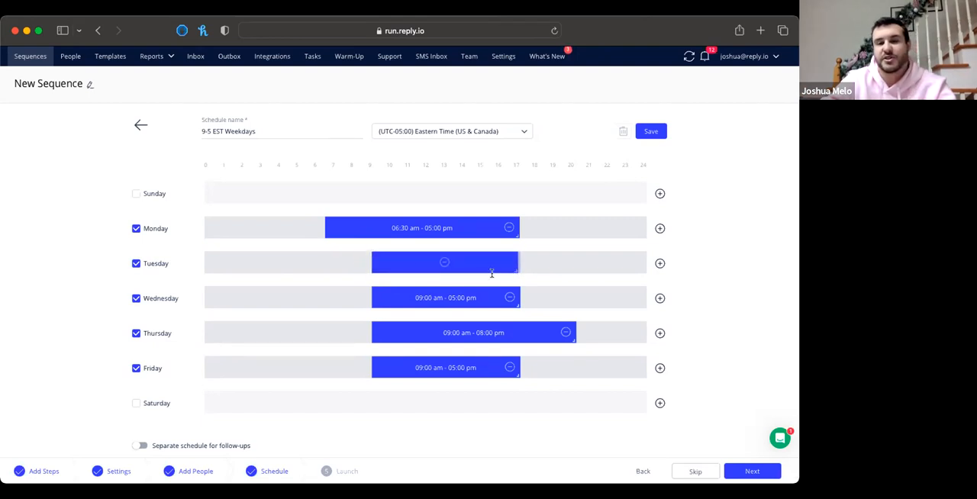
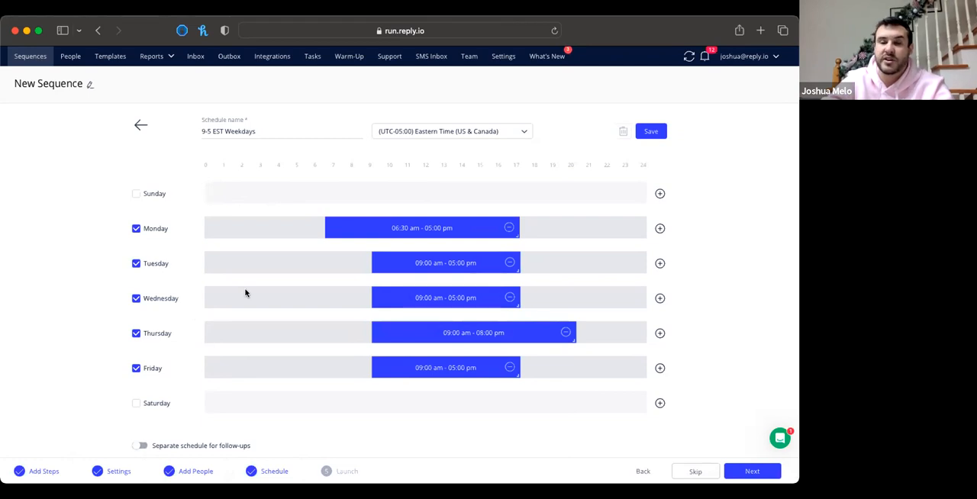
Leave the schedule editor and open the email preview of the Hello Viewers! sequence
click(41, 60)
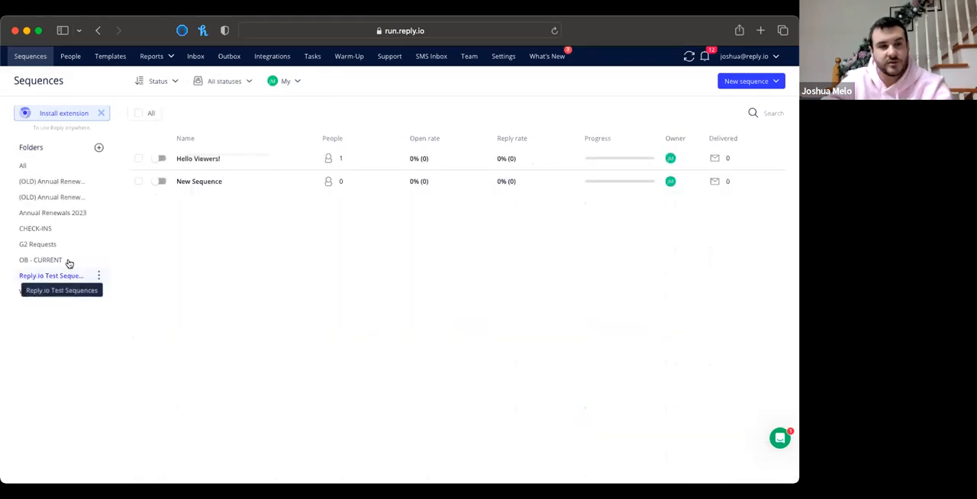
click(200, 158)
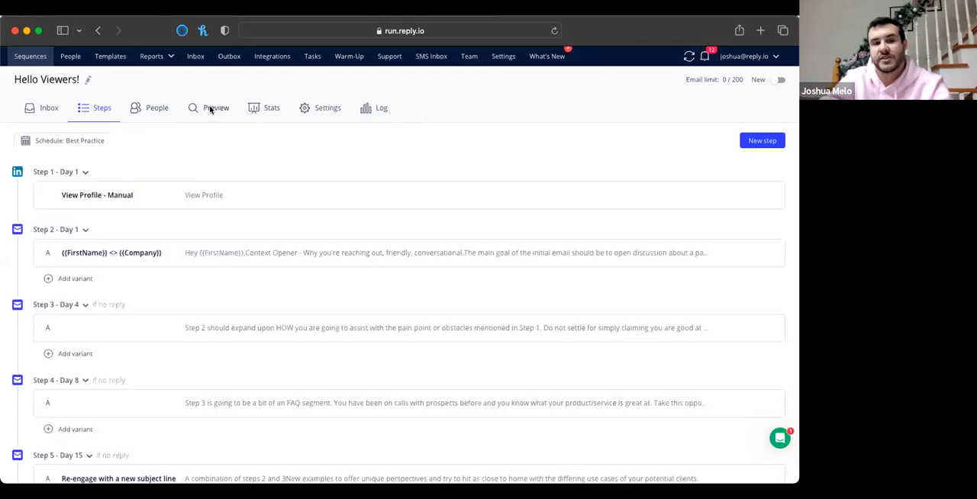
click(210, 109)
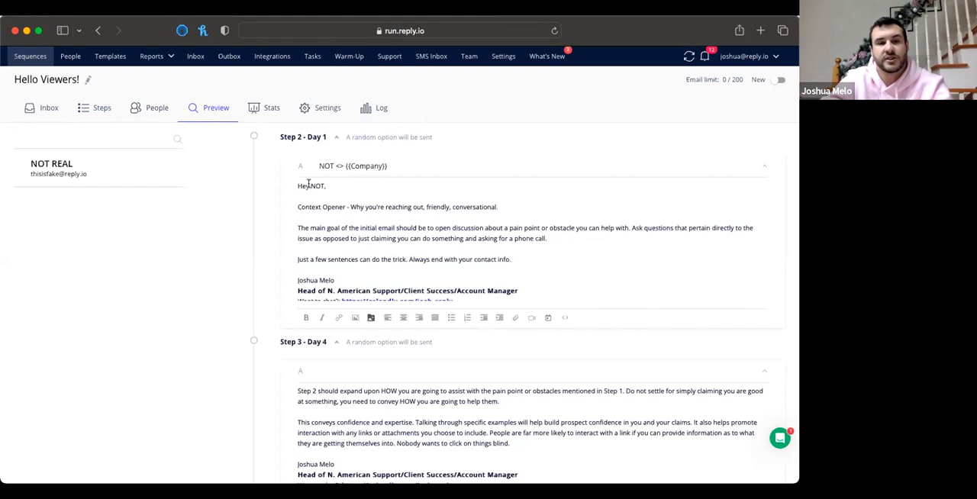
Change the greeting of the contact's Step 2 email from Hey to Hi and save it as a custom email
double_click(302, 186)
text(Hi)
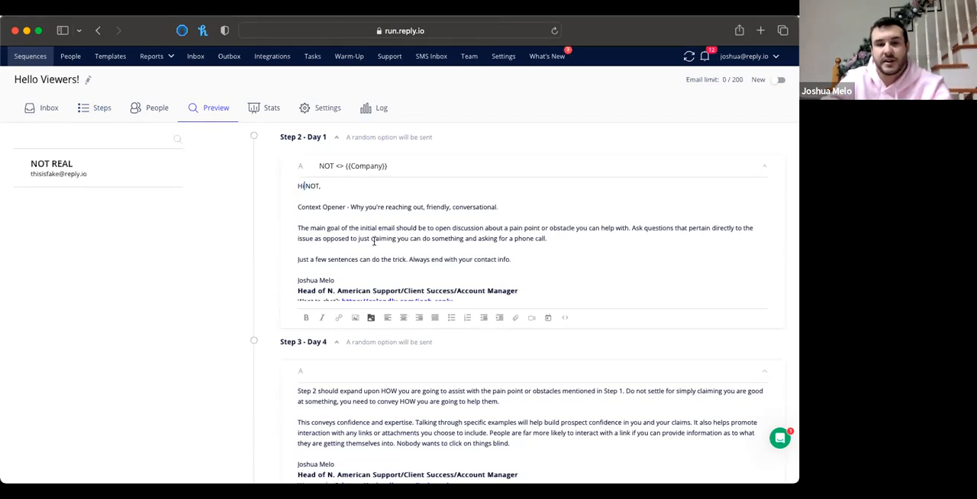
click(764, 139)
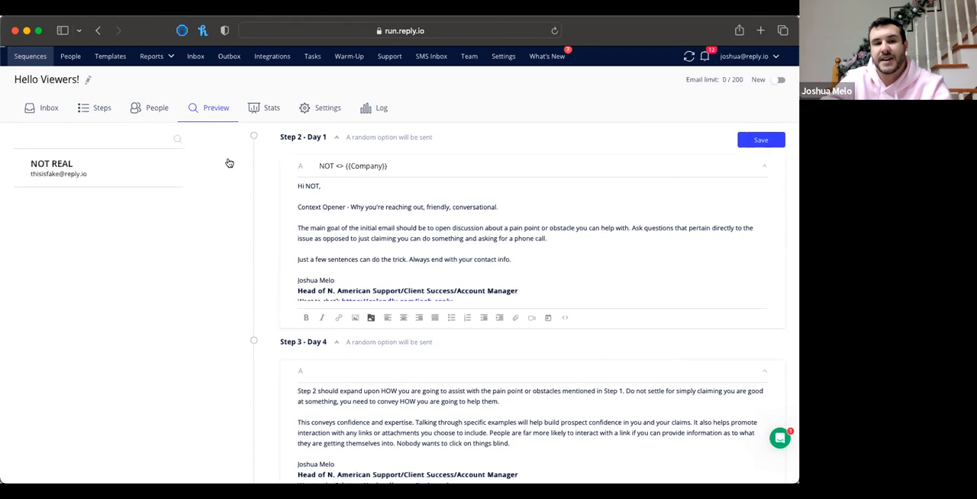
click(737, 138)
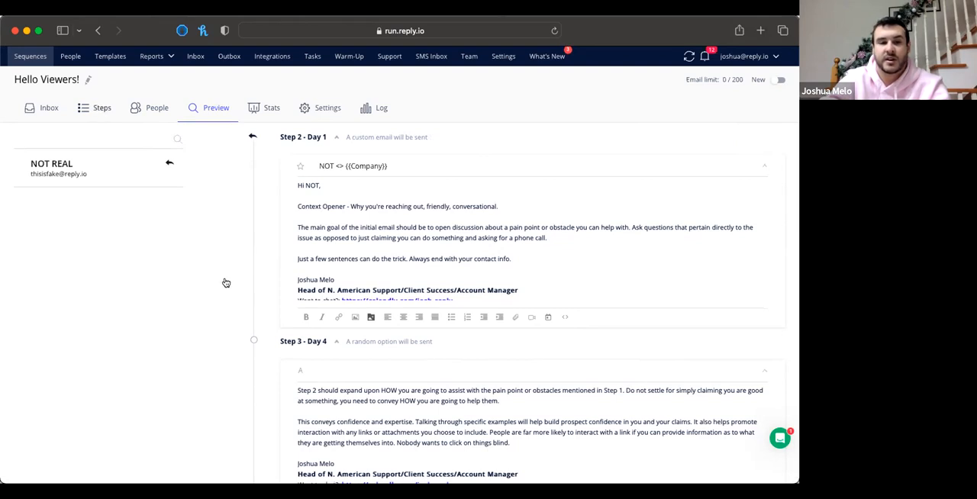
Review the contact's previewed emails for Steps 2 and 3 and highlight the {{Company}} variable in the Step 2 subject
scroll(325, 364, down, 3)
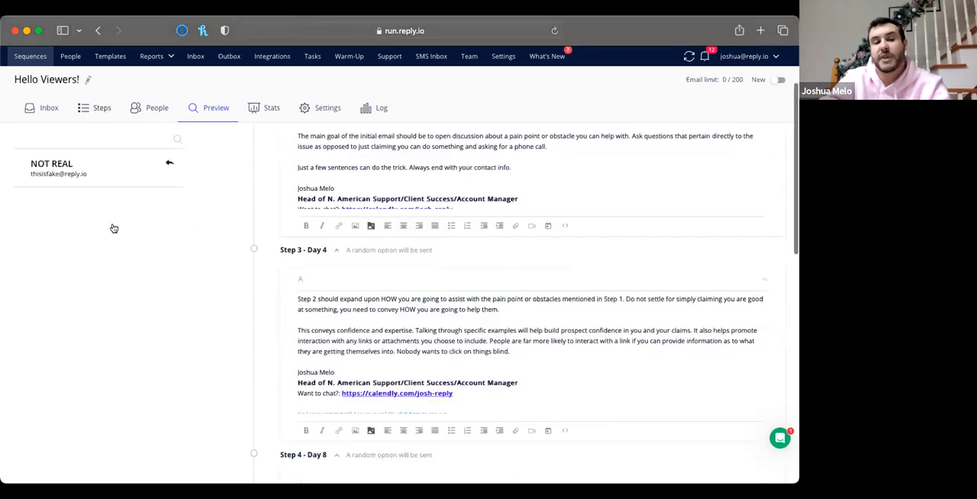
scroll(121, 193, up, 1)
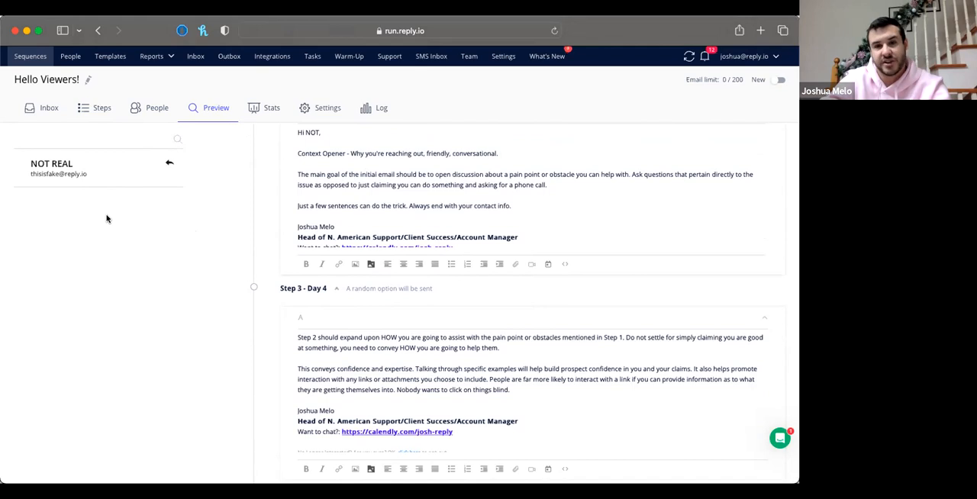
scroll(386, 164, up, 2)
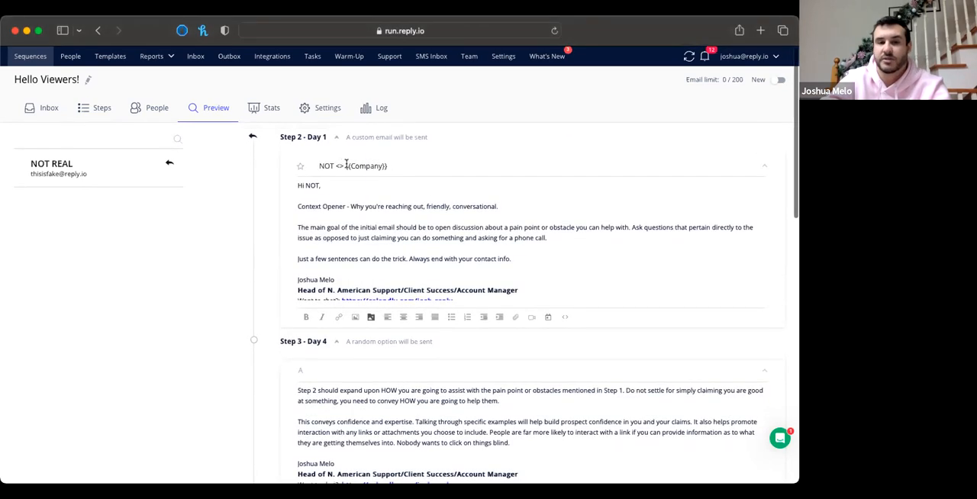
drag(344, 165, 392, 166)
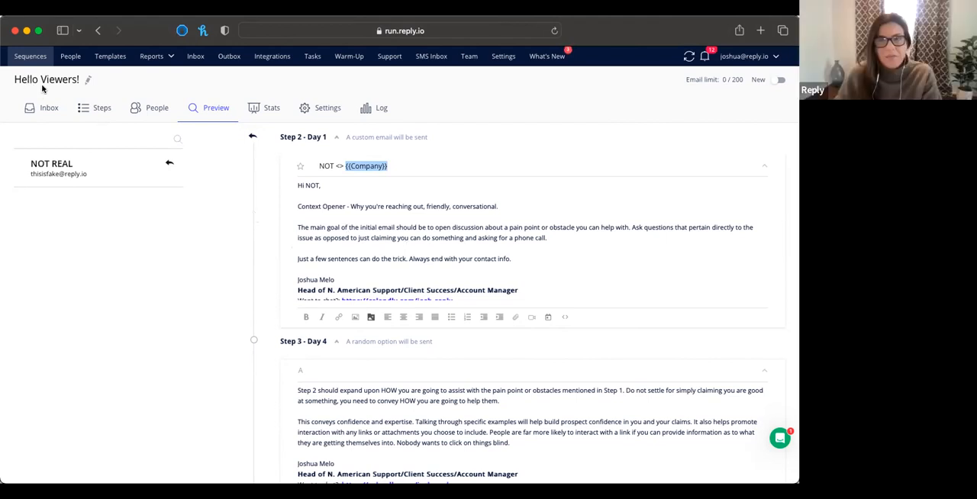
Examine the Hello Viewers! sequence's list of steps, their channels, day spacing and email content
click(100, 109)
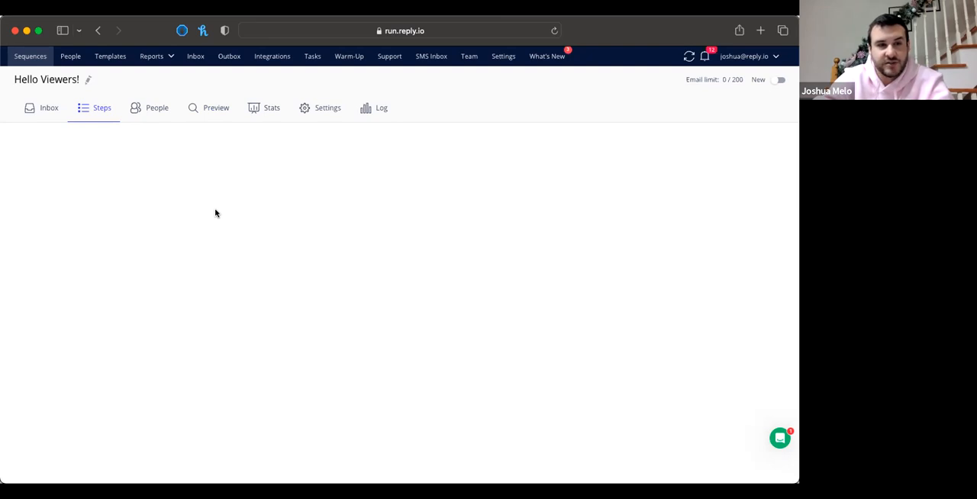
scroll(201, 223, down, 3)
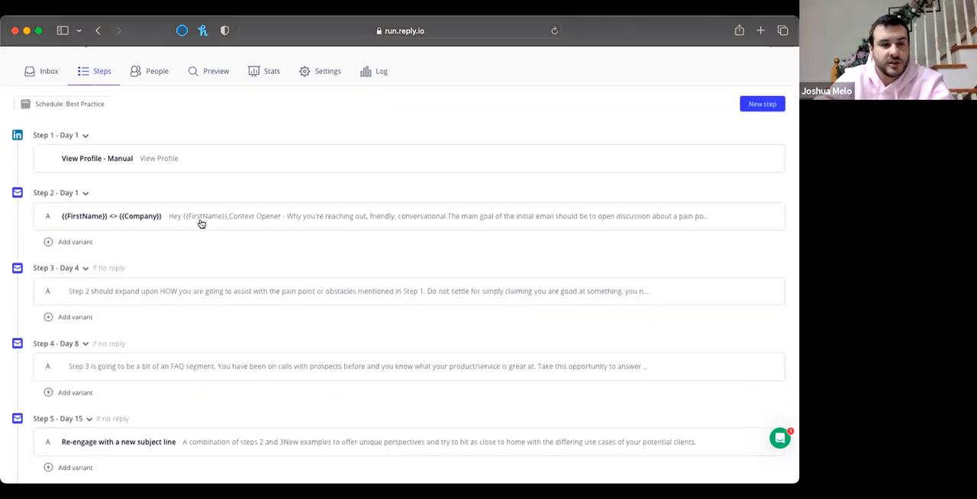
scroll(202, 223, down, 3)
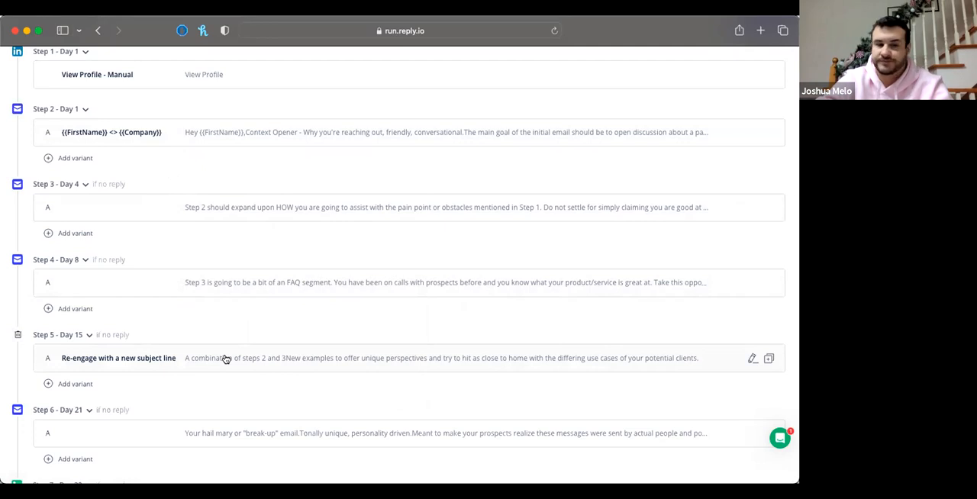
scroll(225, 359, down, 1)
scroll(224, 356, up, 3)
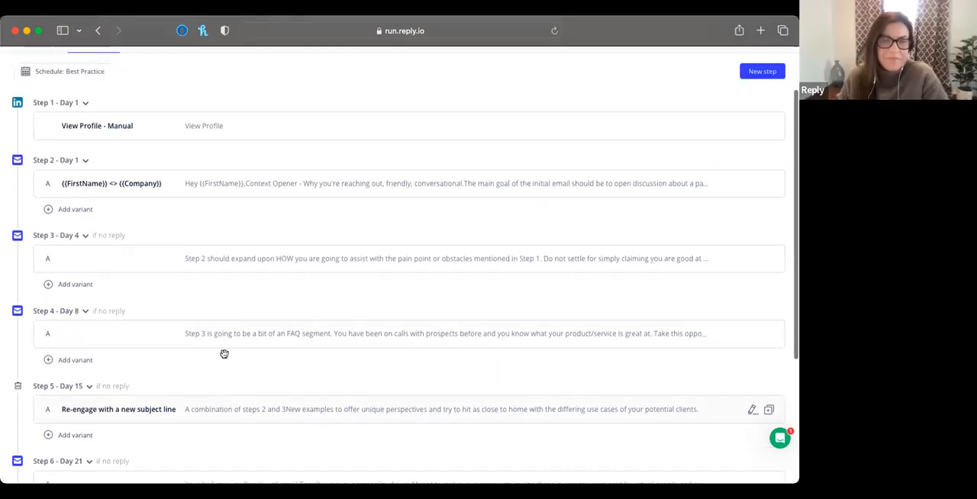
scroll(225, 350, up, 1)
scroll(240, 331, up, 2)
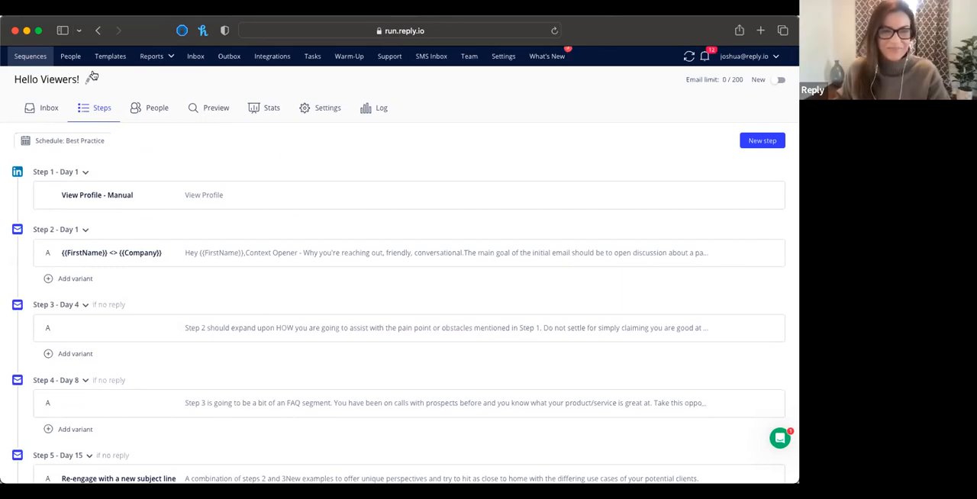
Open New Sequence from the sequence list and bring up its 9-5 EST Weekdays sending schedule for customization
click(31, 57)
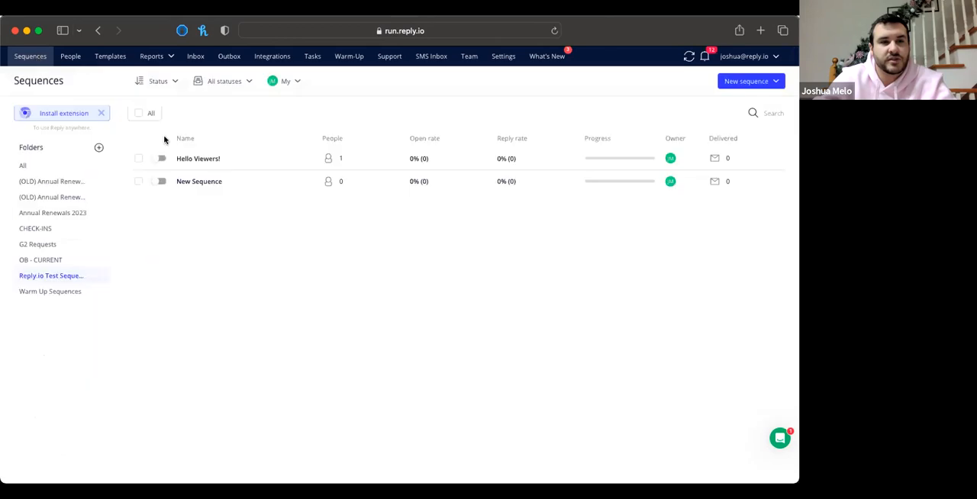
click(201, 181)
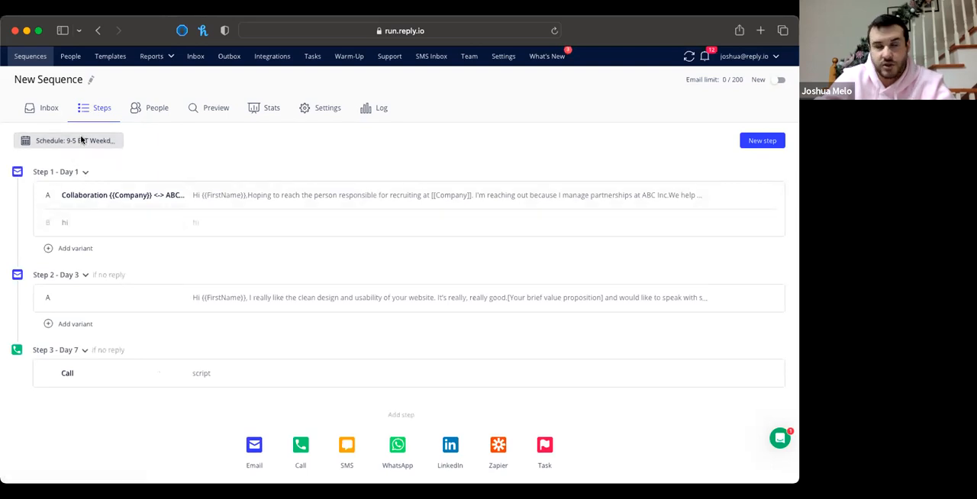
click(81, 141)
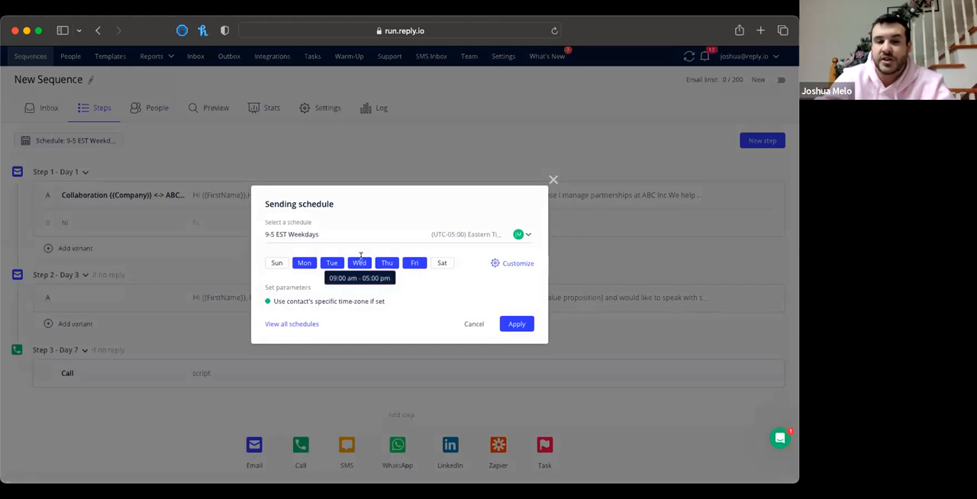
click(505, 264)
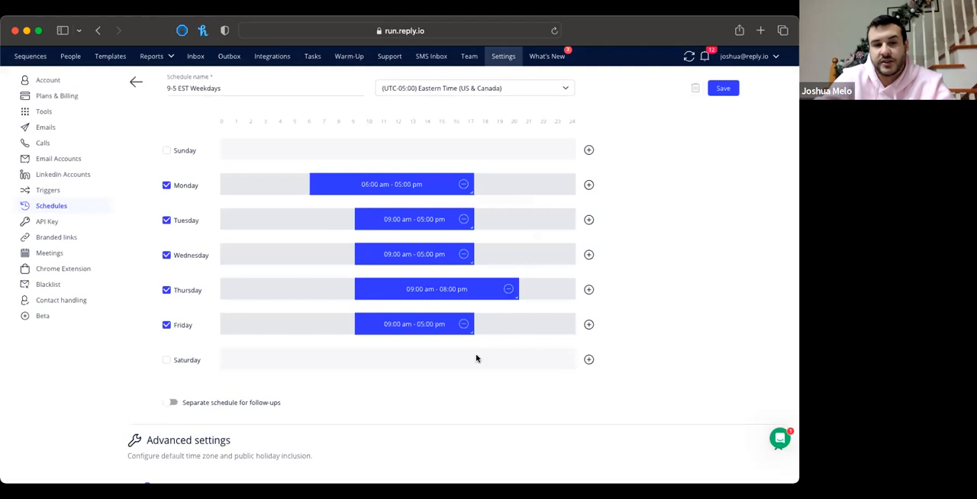
Review the schedule's sending windows, follow-up option and contact time-zone and US holiday settings, and return to New Sequence without saving
scroll(475, 358, down, 1)
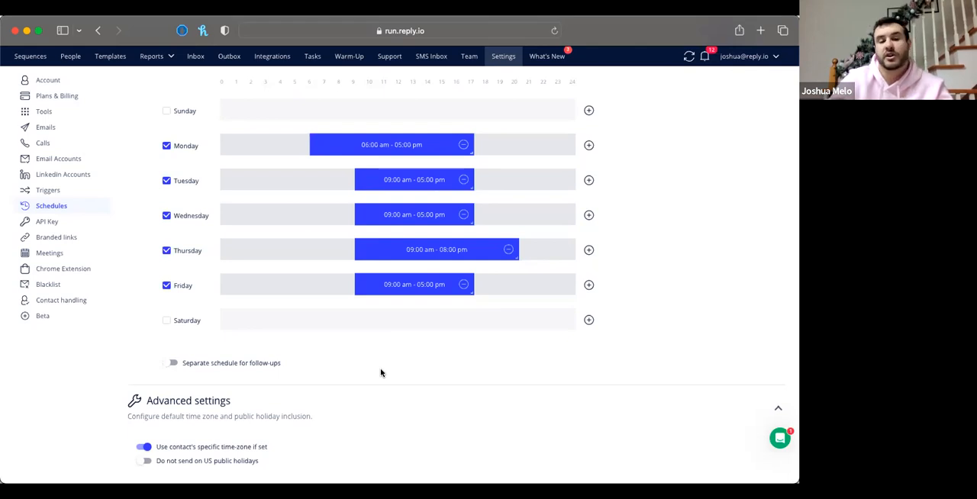
click(146, 445)
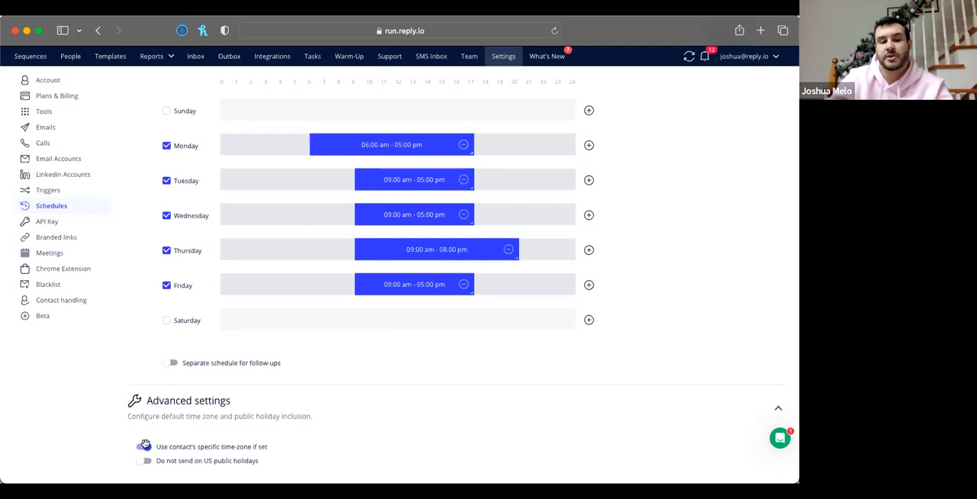
scroll(205, 428, up, 2)
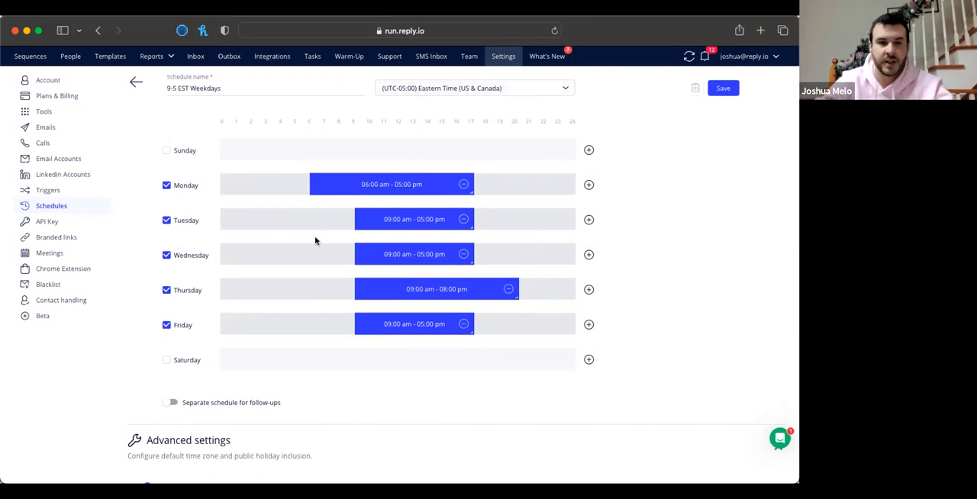
scroll(314, 236, down, 2)
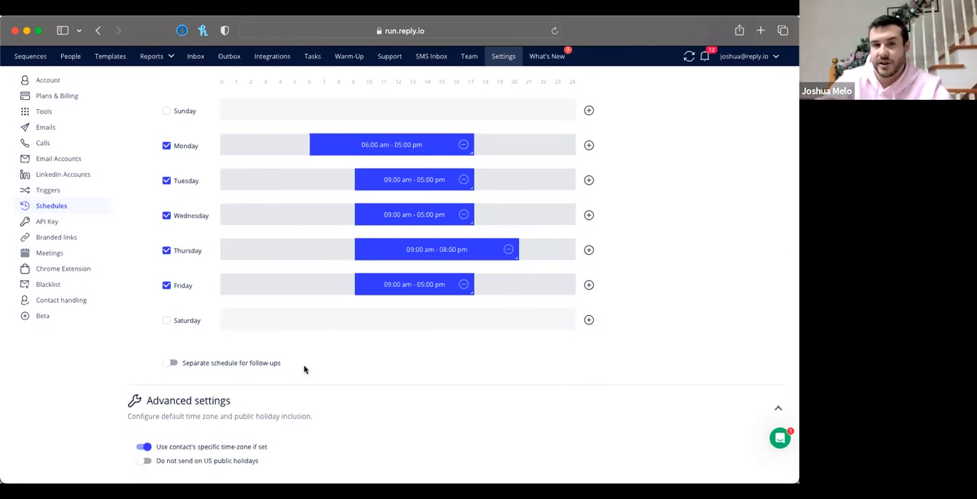
scroll(303, 369, up, 2)
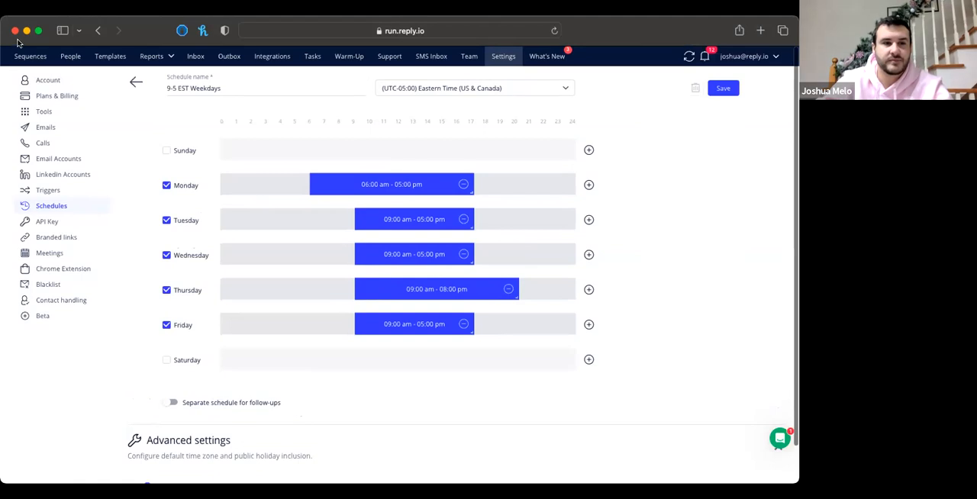
click(134, 86)
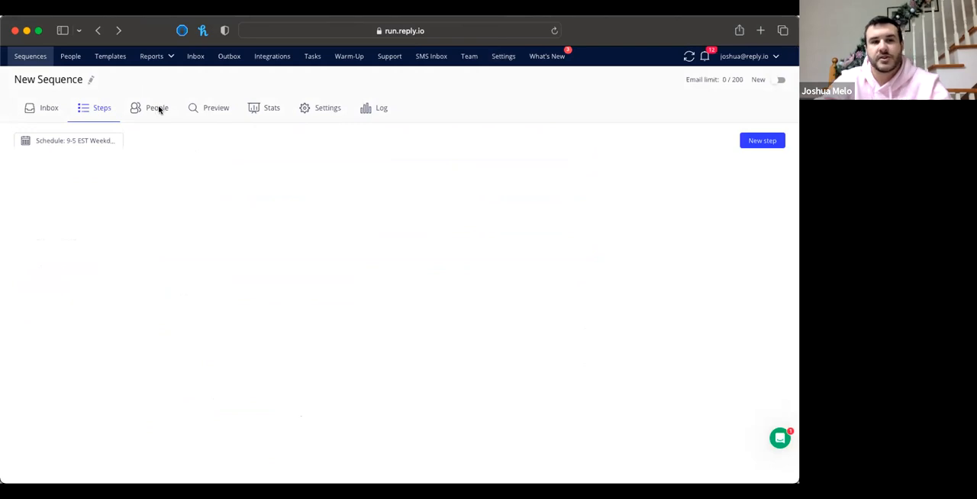
Select the first two existing contacts for New Sequence, and close the selection without adding them
click(152, 109)
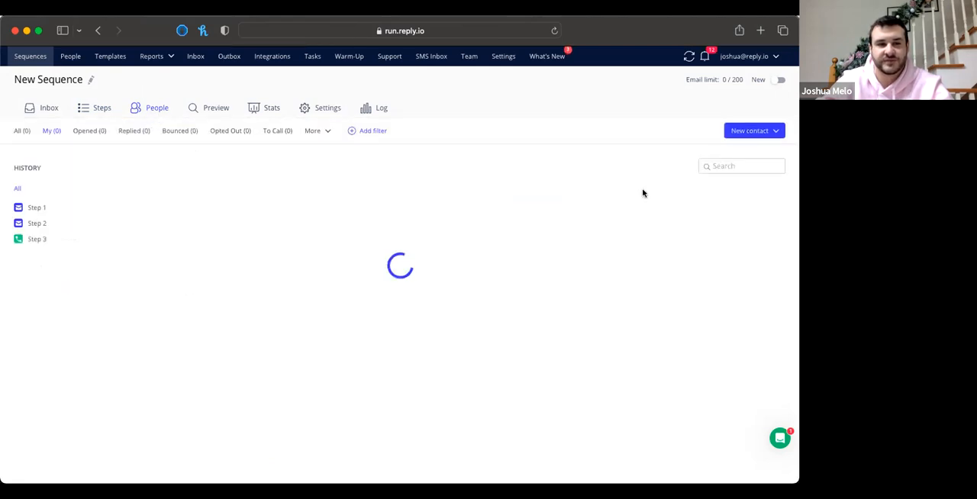
click(773, 132)
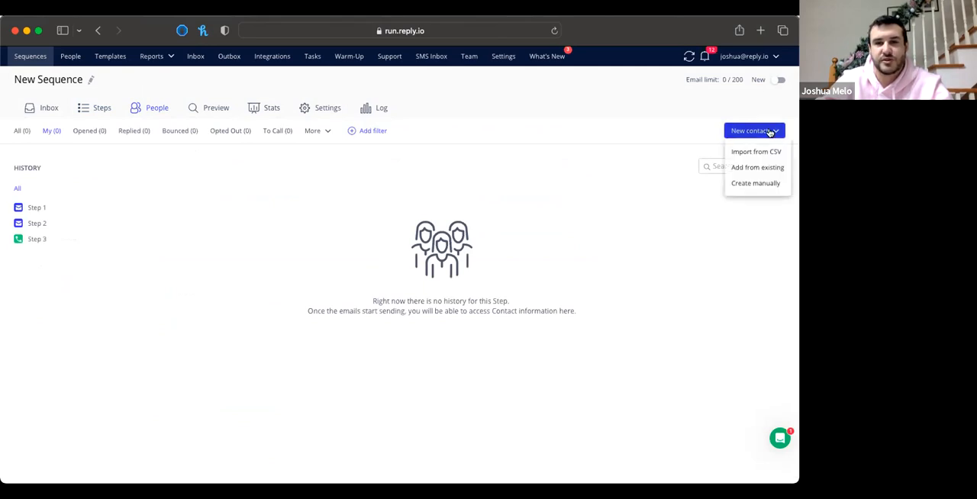
click(752, 167)
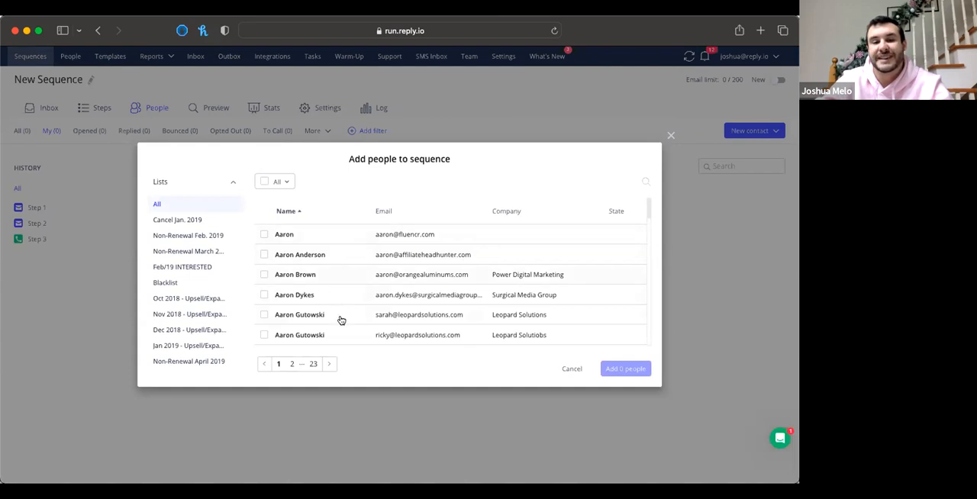
click(264, 256)
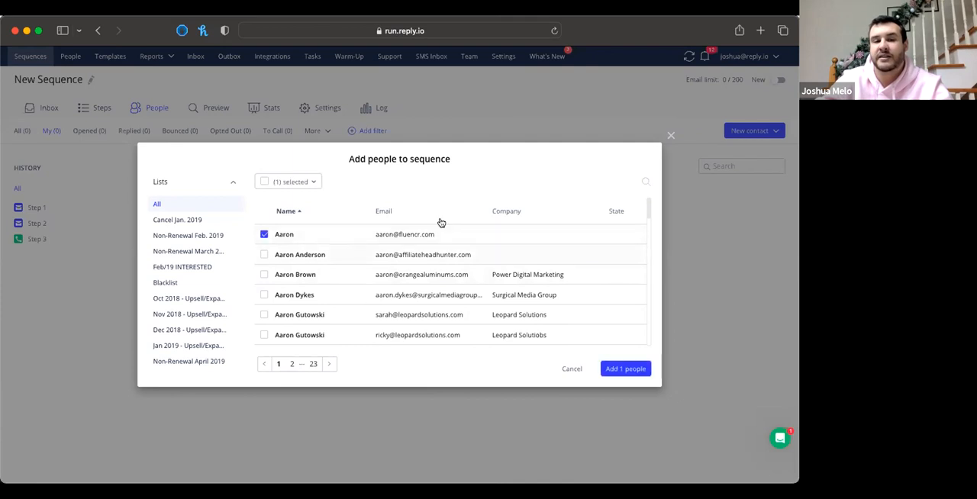
click(670, 136)
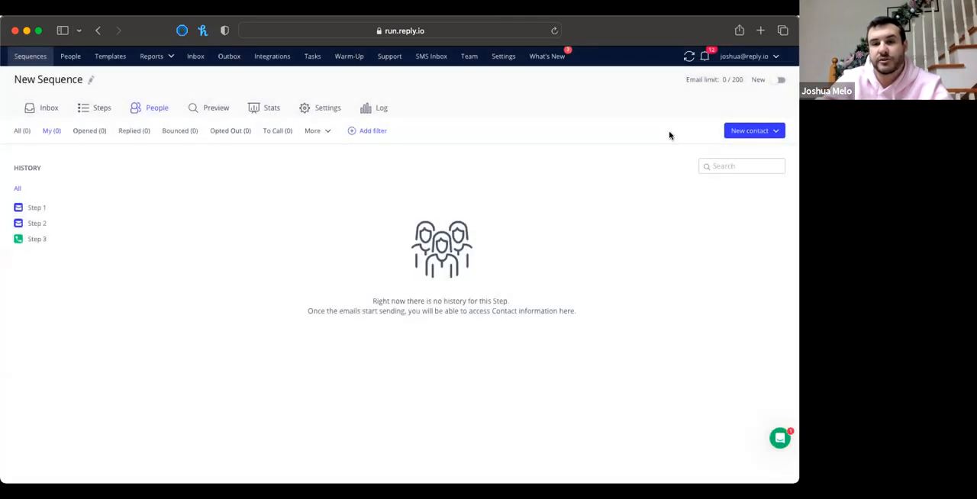
Start importing contacts into New Sequence from CSV and choose the file to upload
click(755, 132)
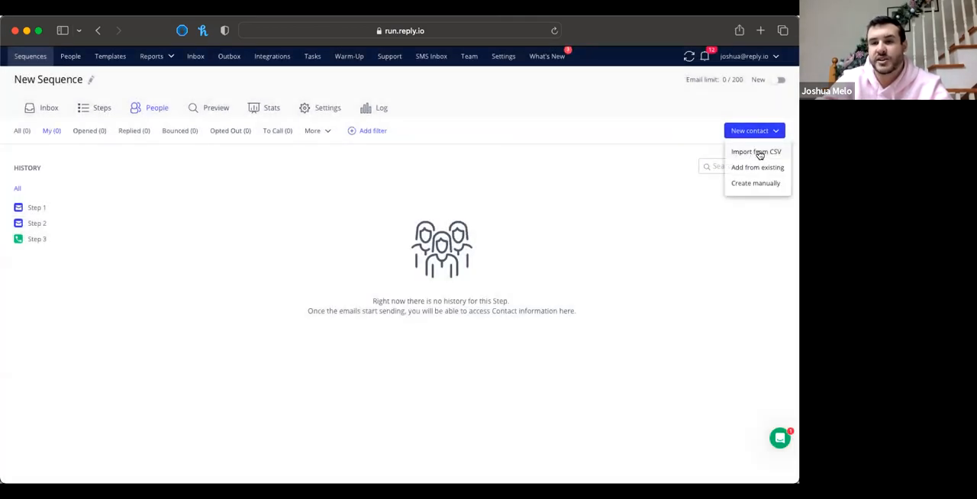
click(759, 155)
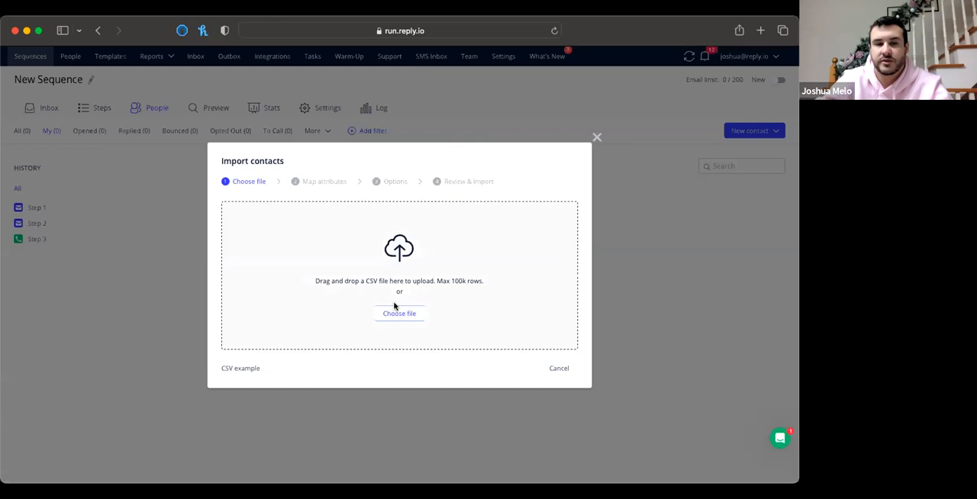
click(396, 315)
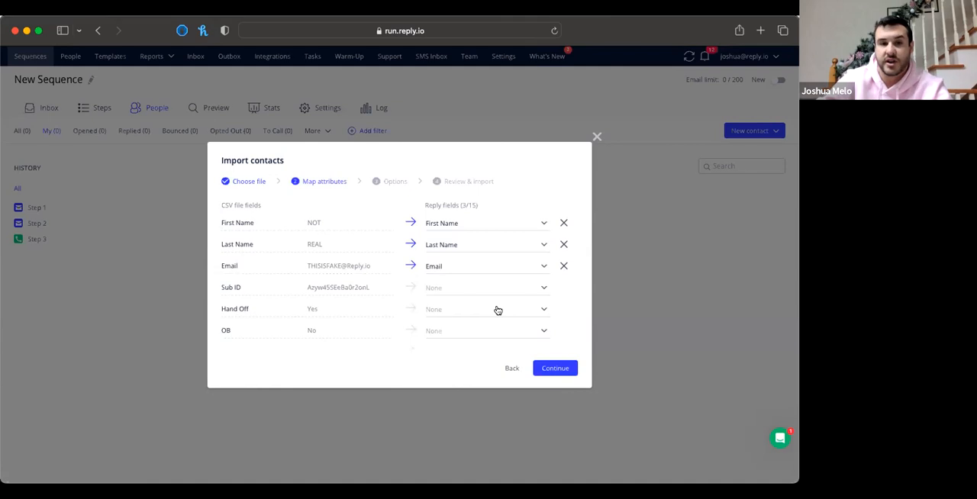
Browse the Reply fields available for mapping the CSV's Sub ID column, including the custom fields, and close the list without choosing one
click(454, 289)
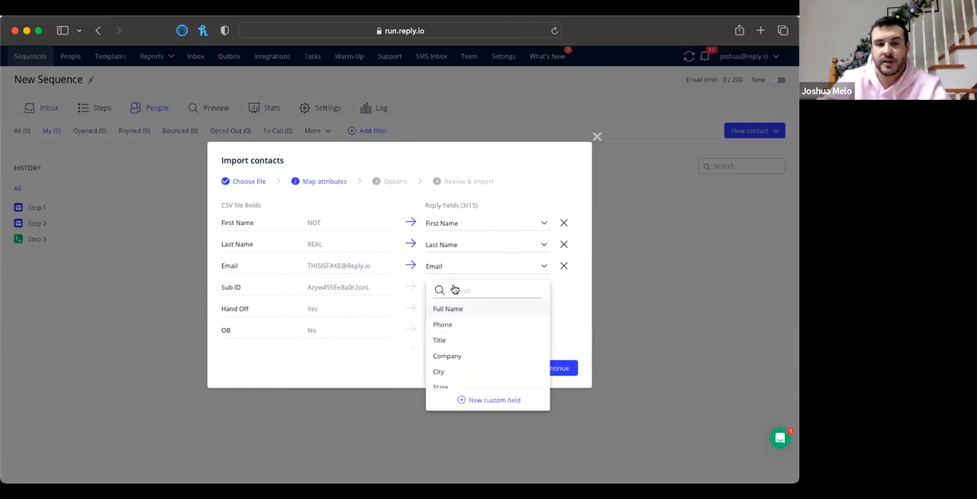
scroll(457, 367, down, 10)
scroll(469, 340, up, 4)
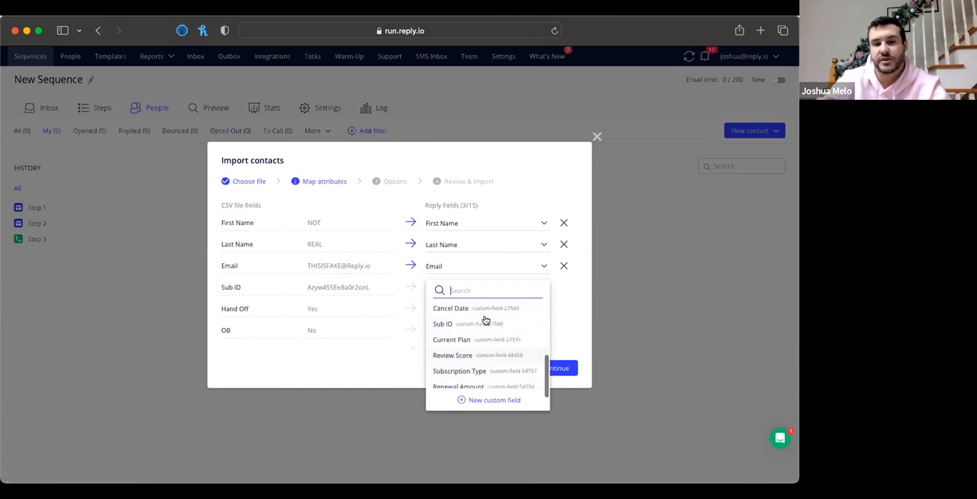
scroll(473, 378, down, 3)
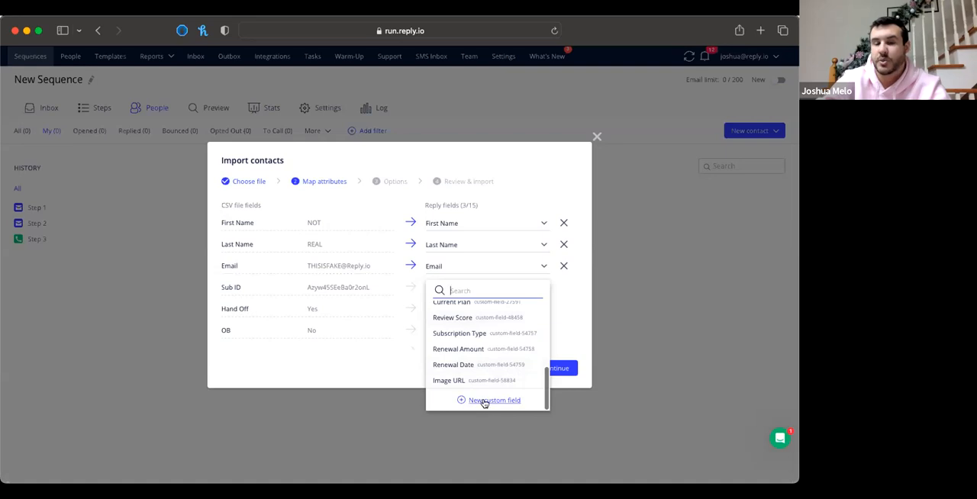
click(574, 325)
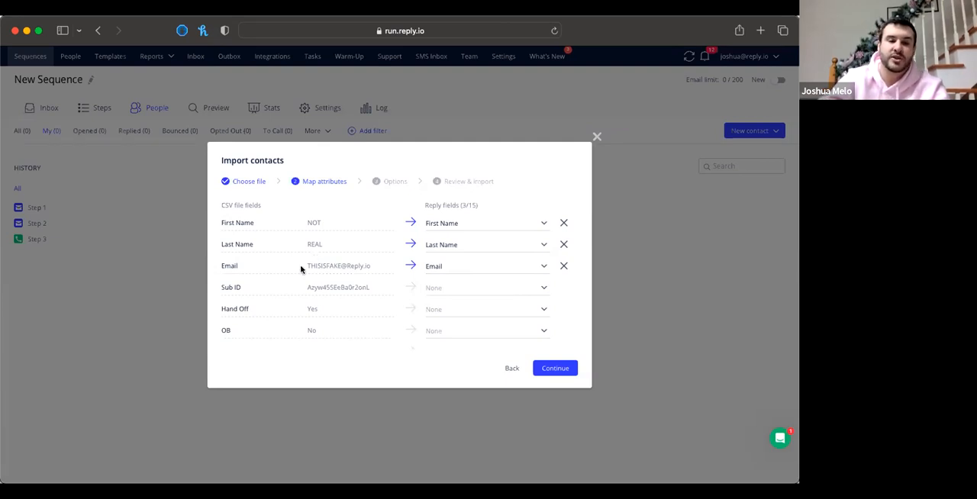
Import Webinar Test CSV.csv with the First Name, Last Name and Email fields mapped, and close the import results
drag(305, 264, 386, 266)
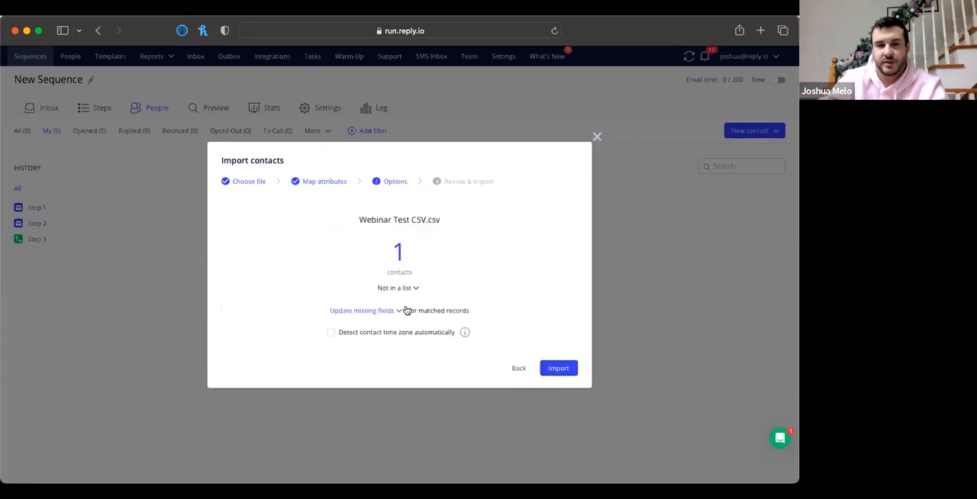
click(412, 290)
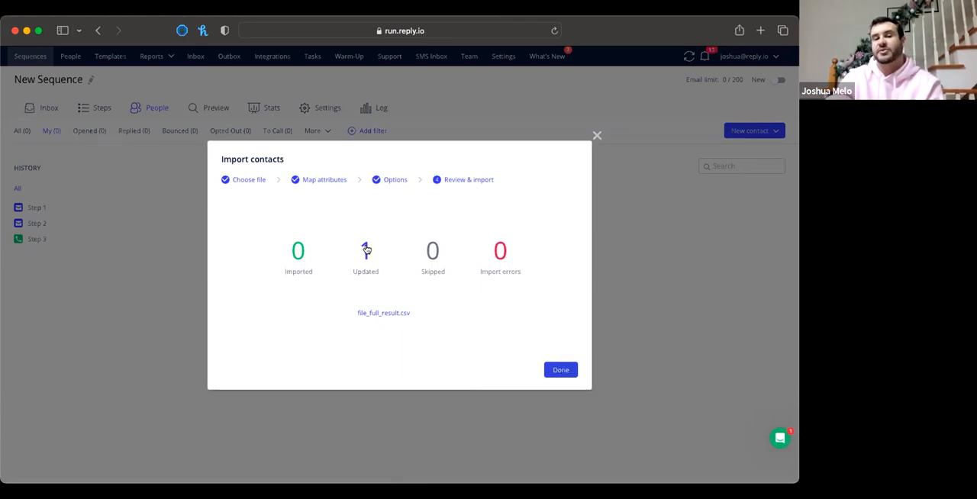
click(761, 119)
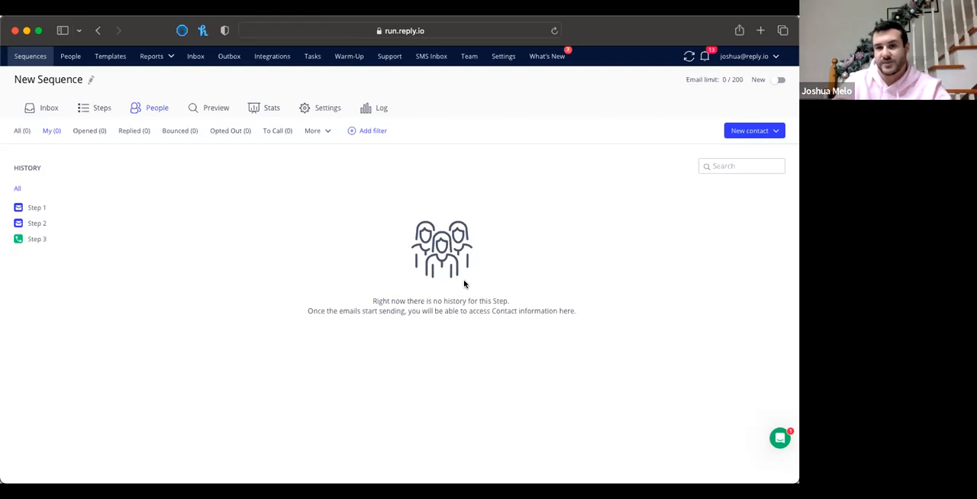
Select the first contact in People, choose Step 3 of OLD - General Onboarding V1 as its destination, and dismiss the choice without moving it
click(68, 57)
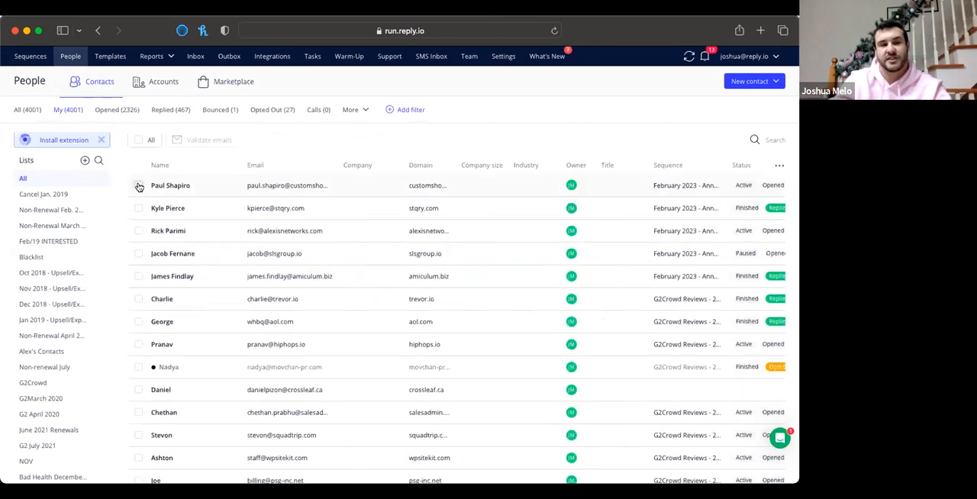
click(138, 185)
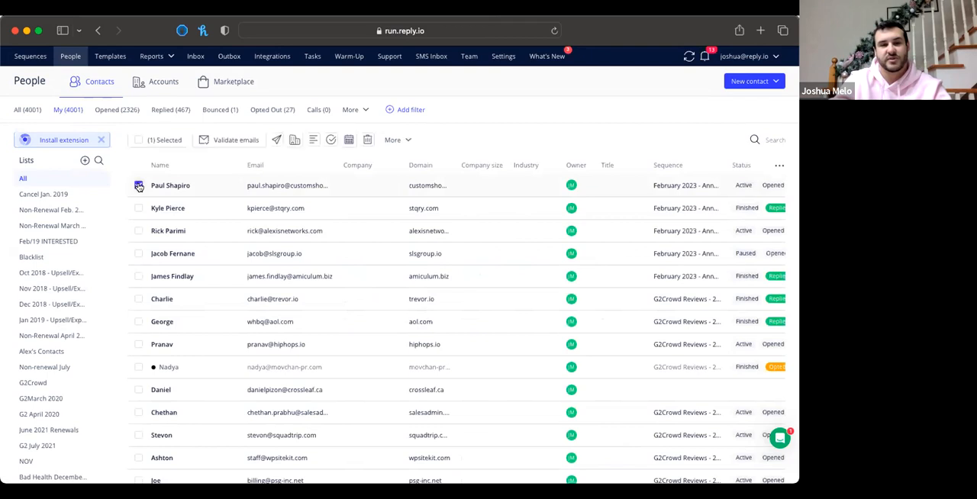
click(276, 139)
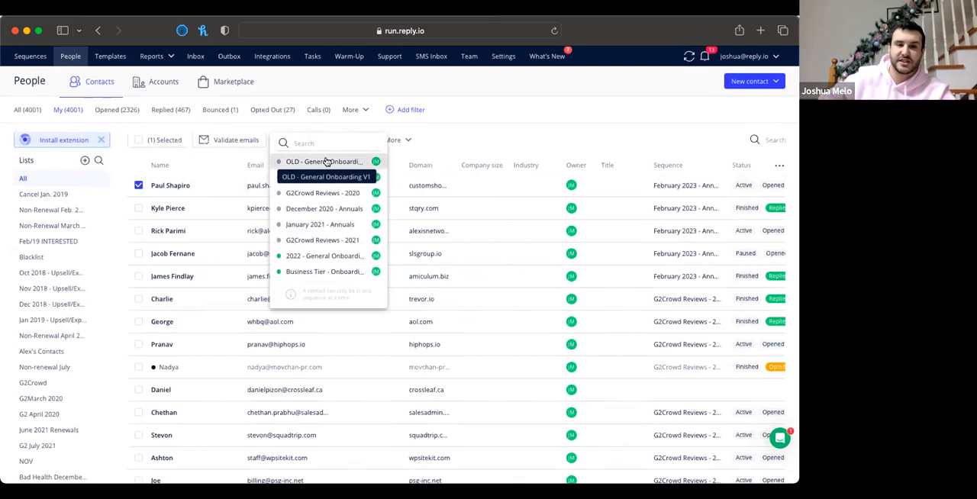
click(326, 161)
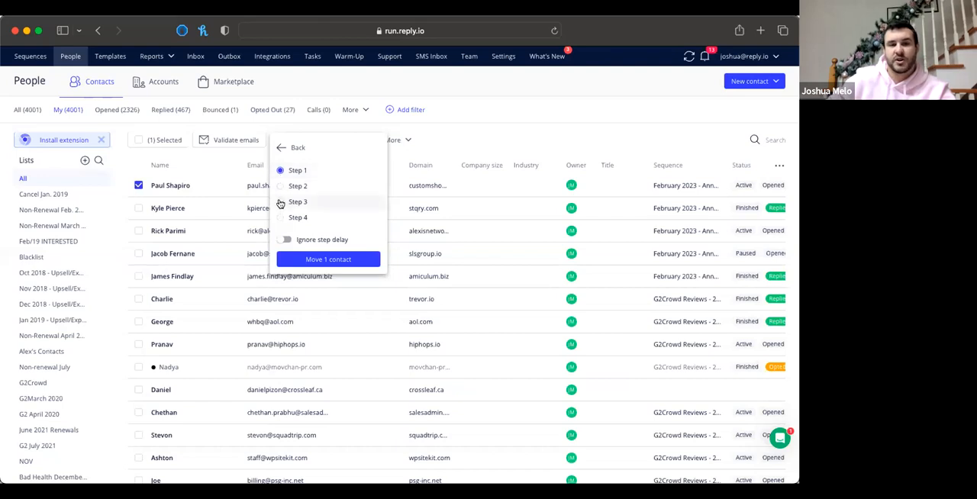
click(280, 203)
click(280, 203)
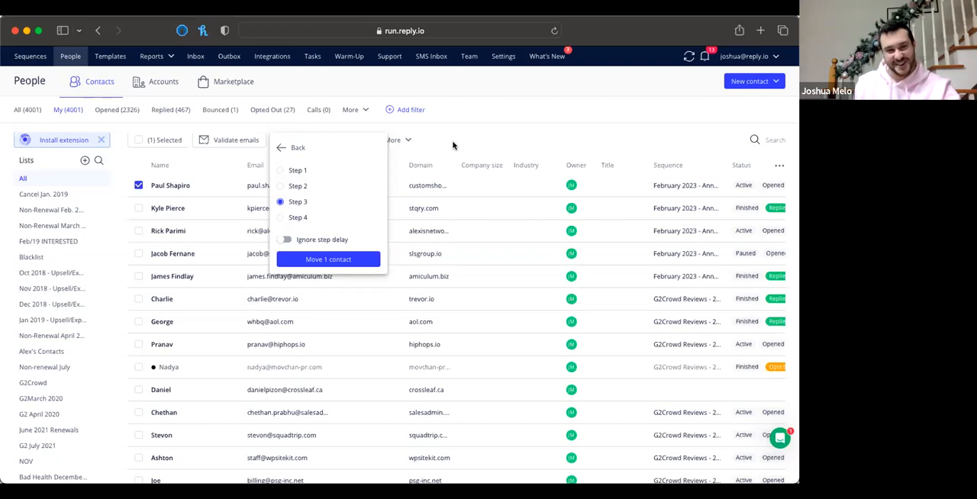
click(453, 145)
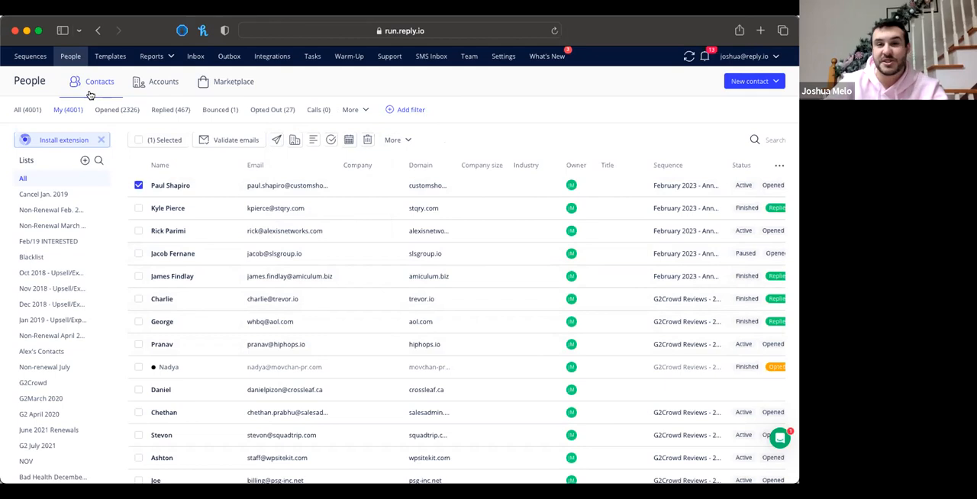
Open the Hello Viewers! sequence's account settings, open the LinkedIn account connection page separately, and return to the sequence settings
click(29, 57)
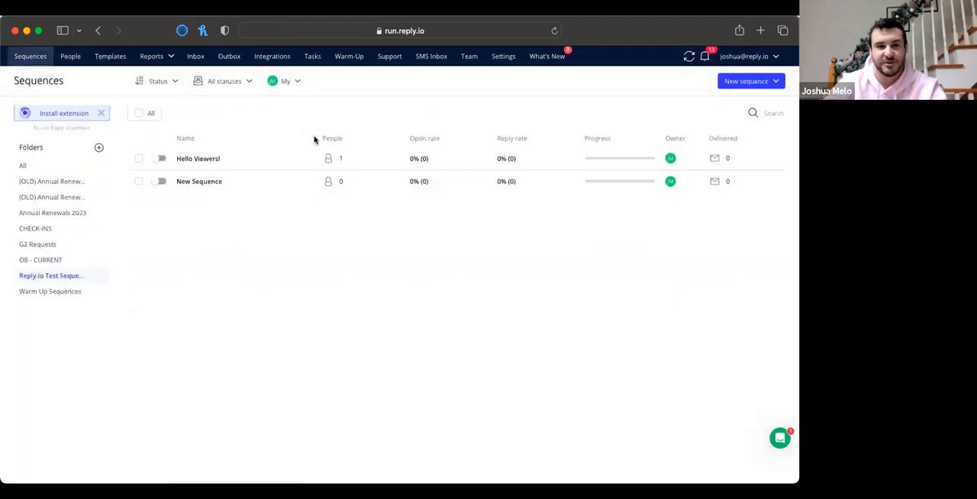
click(201, 159)
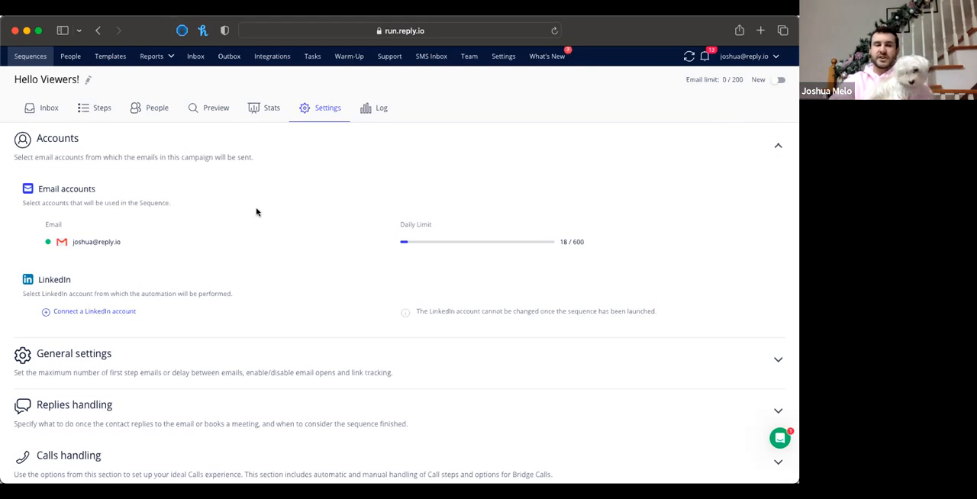
scroll(257, 212, down, 1)
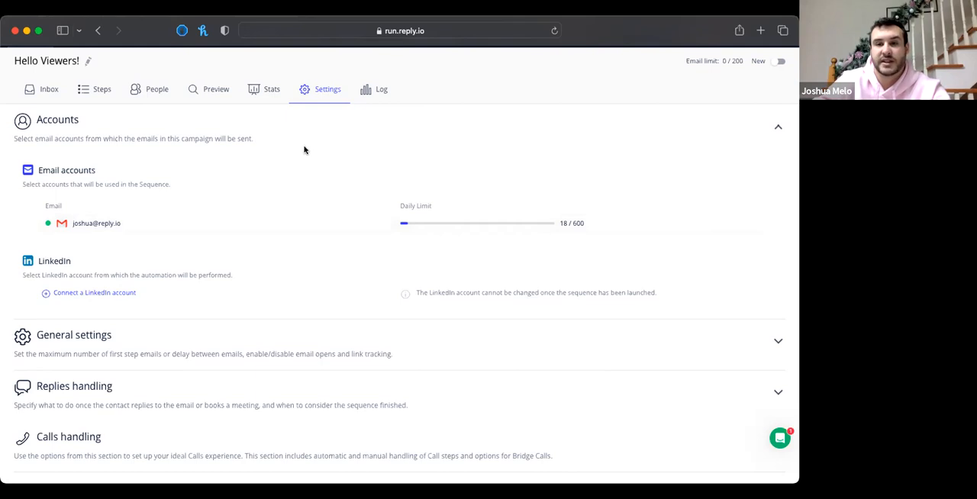
click(94, 295)
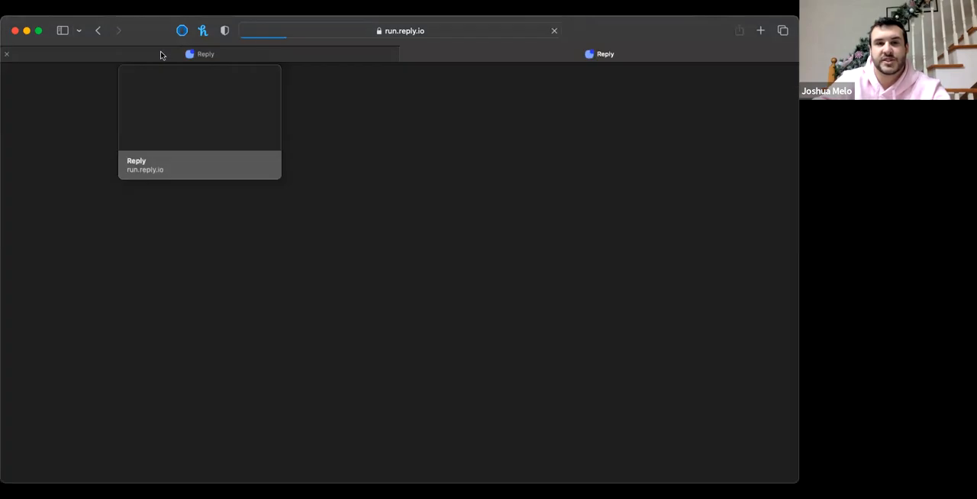
click(160, 55)
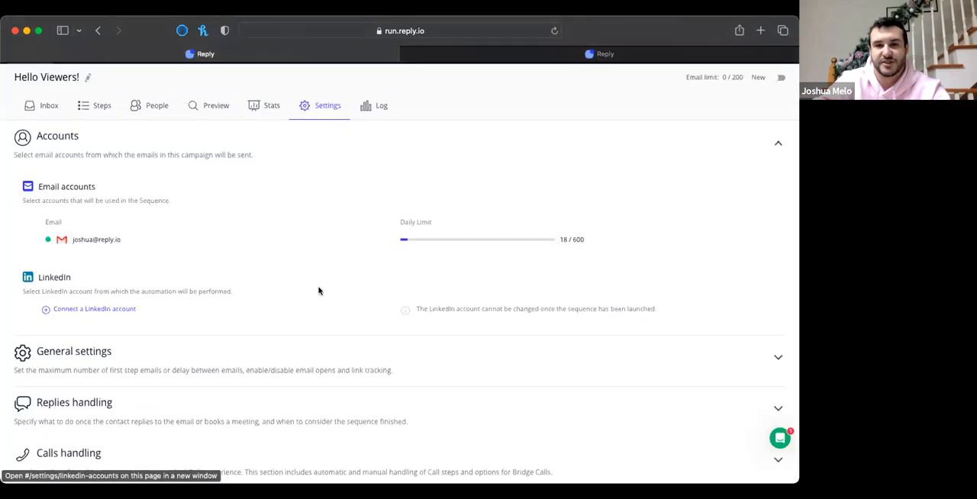
Expand the sequence's general settings and examine the daily prospects throttling and maximum number of emails per day
scroll(229, 298, down, 2)
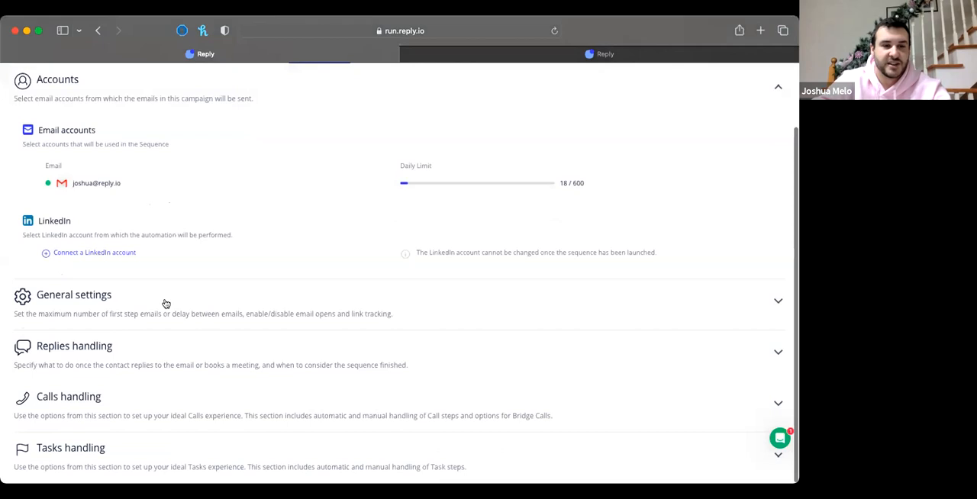
click(156, 309)
click(47, 350)
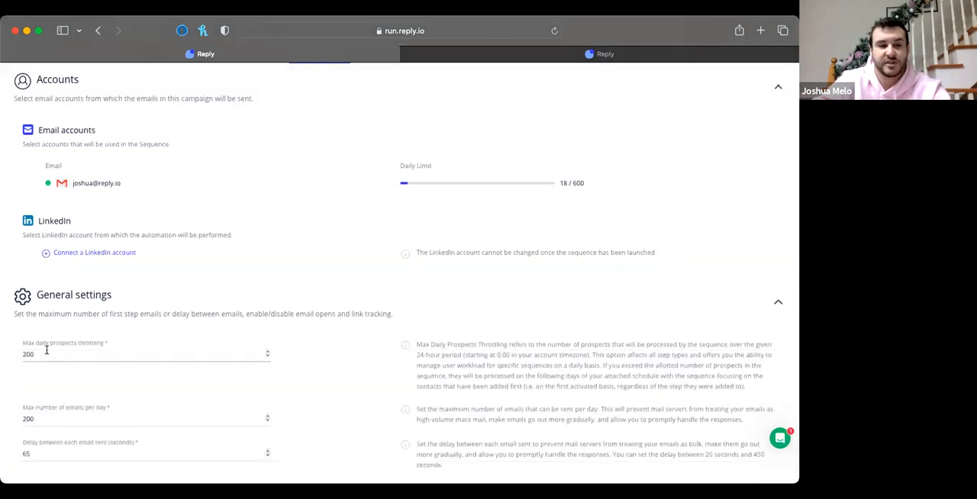
scroll(47, 350, down, 3)
click(36, 338)
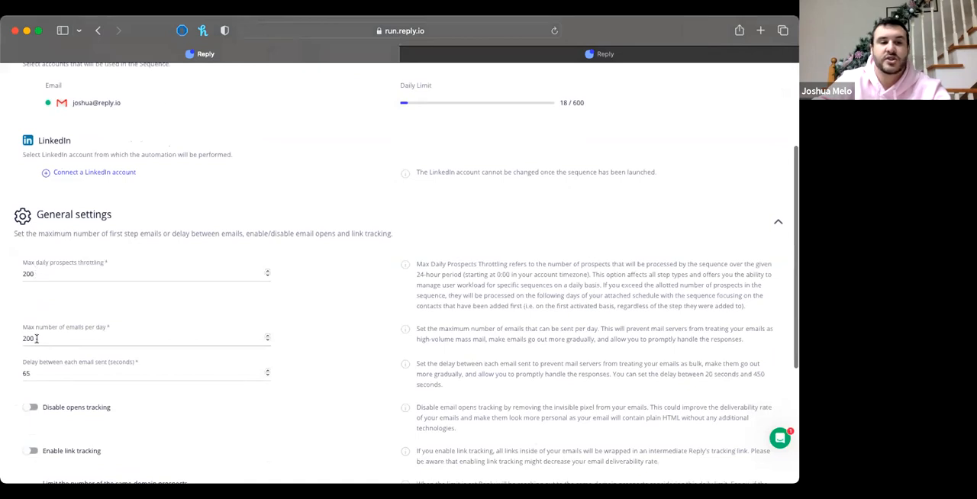
drag(38, 338, 21, 337)
drag(36, 272, 16, 269)
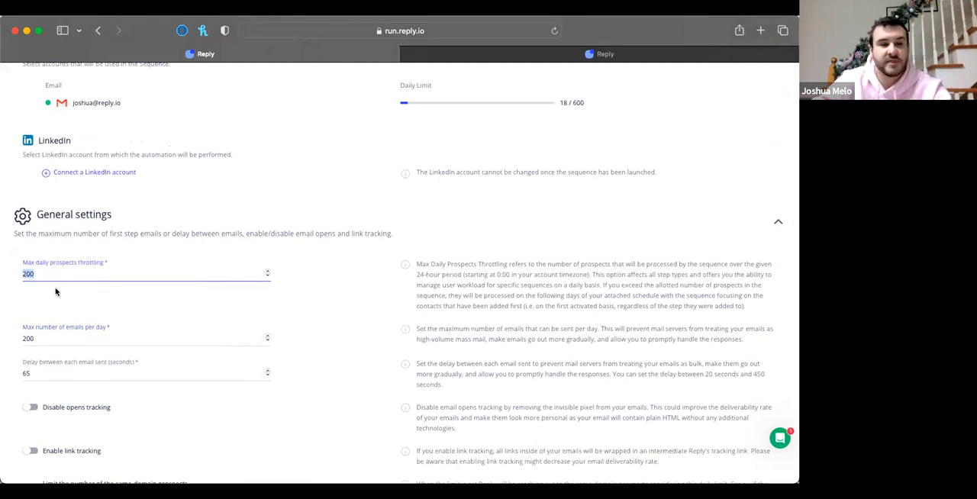
drag(35, 336, 17, 338)
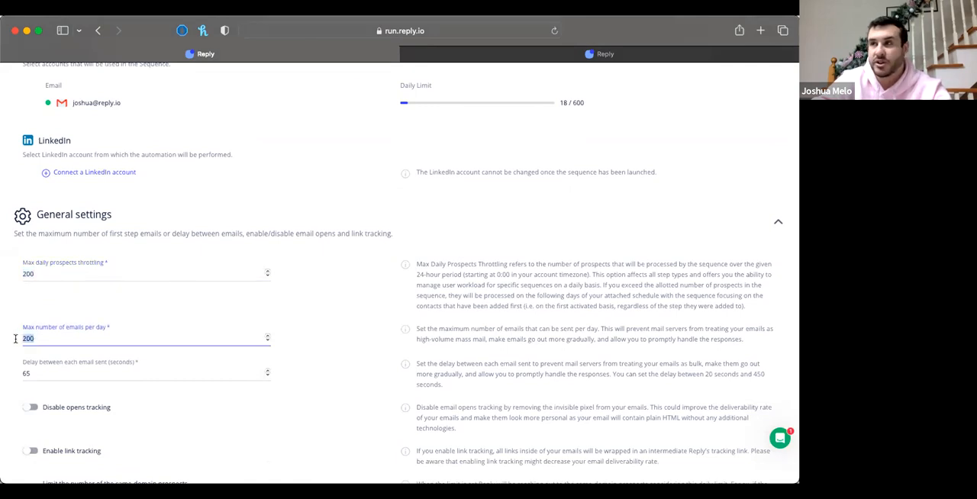
drag(34, 272, 16, 275)
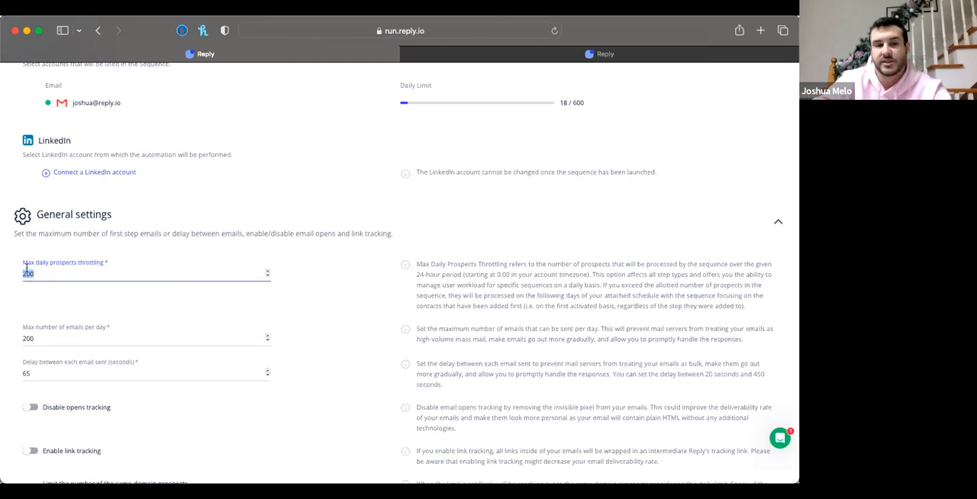
Examine the delay between emails, the opens and link tracking options, and the same-domain prospect limit
scroll(79, 302, down, 2)
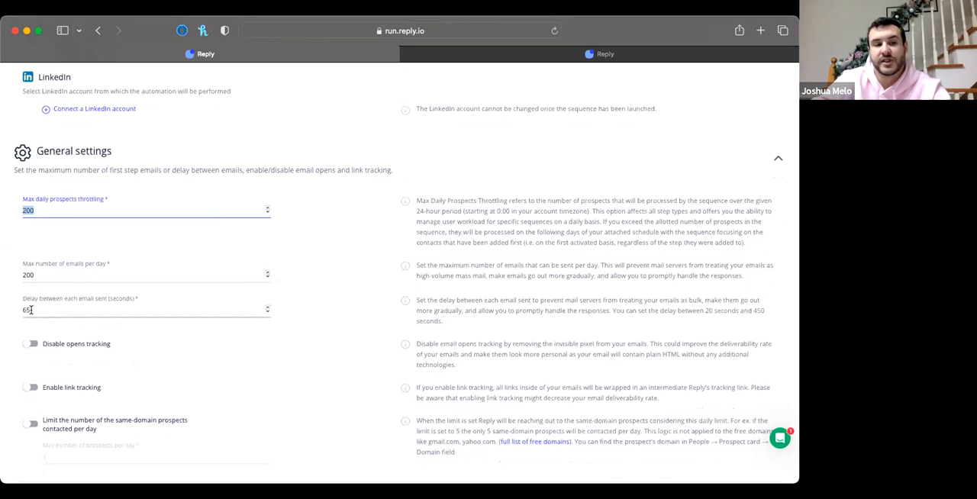
double_click(30, 309)
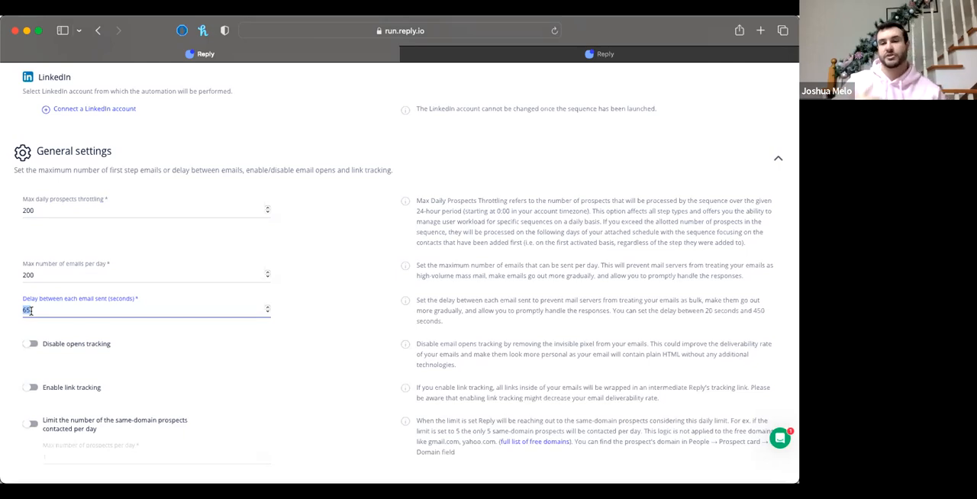
click(309, 341)
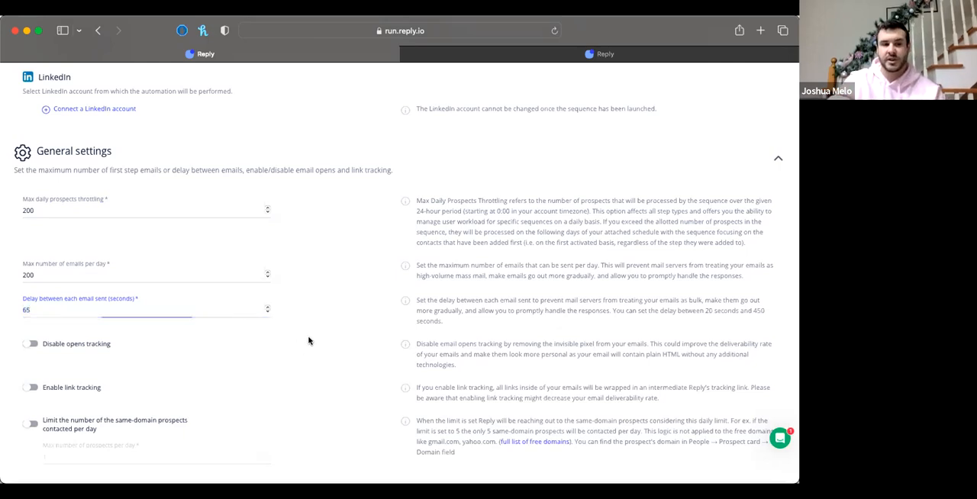
click(32, 309)
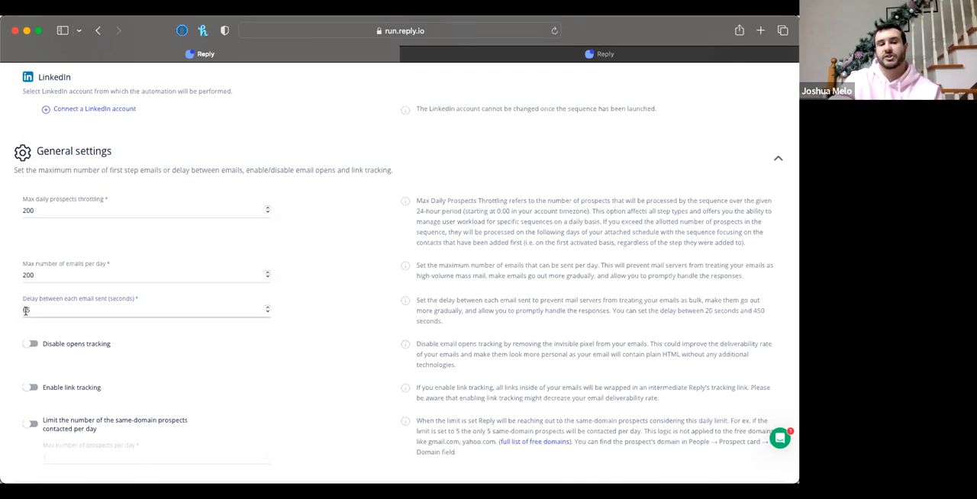
scroll(140, 341, down, 2)
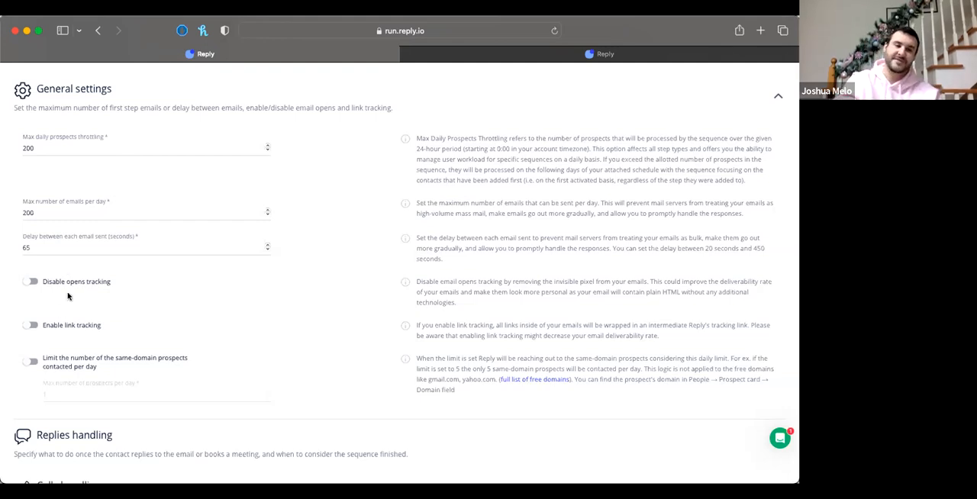
scroll(150, 303, down, 2)
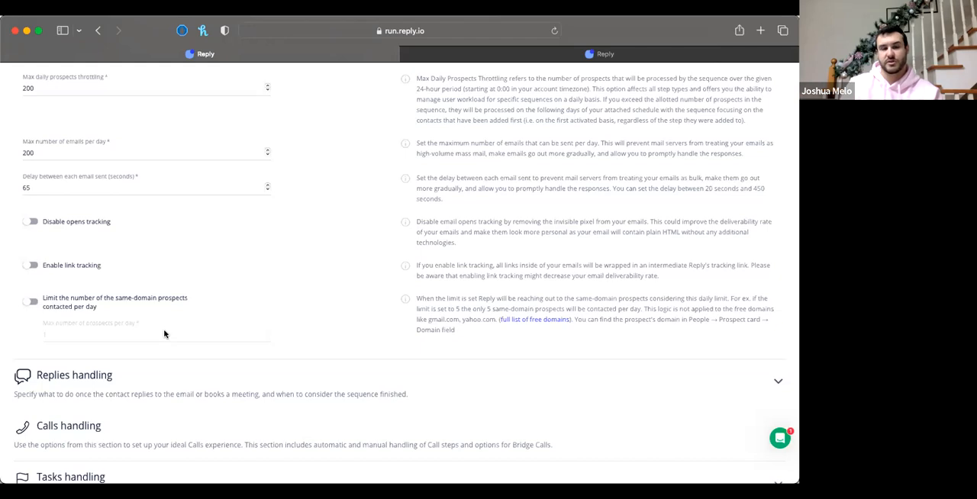
Expand Replies handling and review the options for replies, booked meetings and the number of days before contacts are marked as finished
scroll(163, 333, down, 1)
click(144, 366)
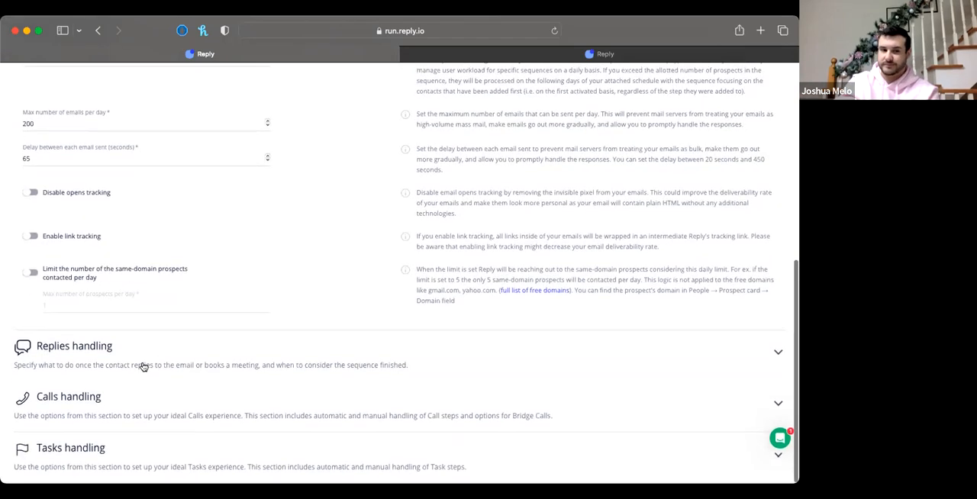
scroll(144, 367, down, 2)
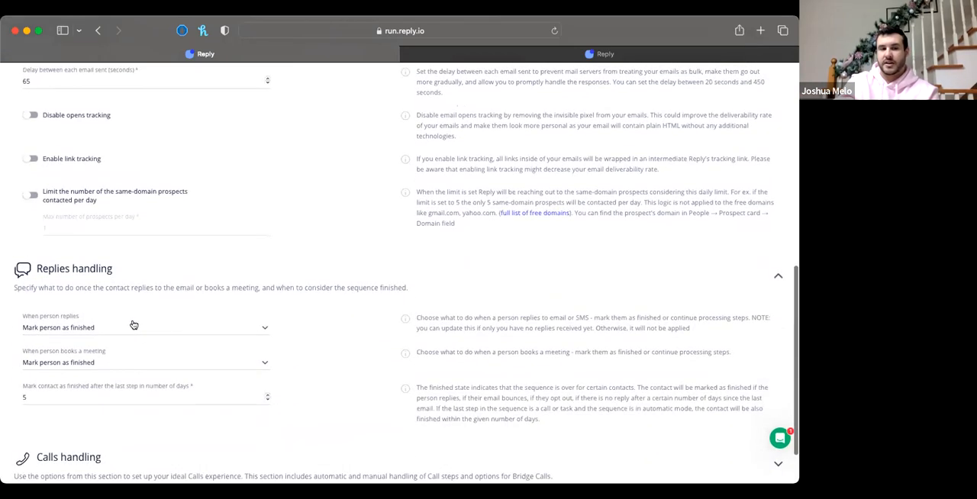
click(97, 365)
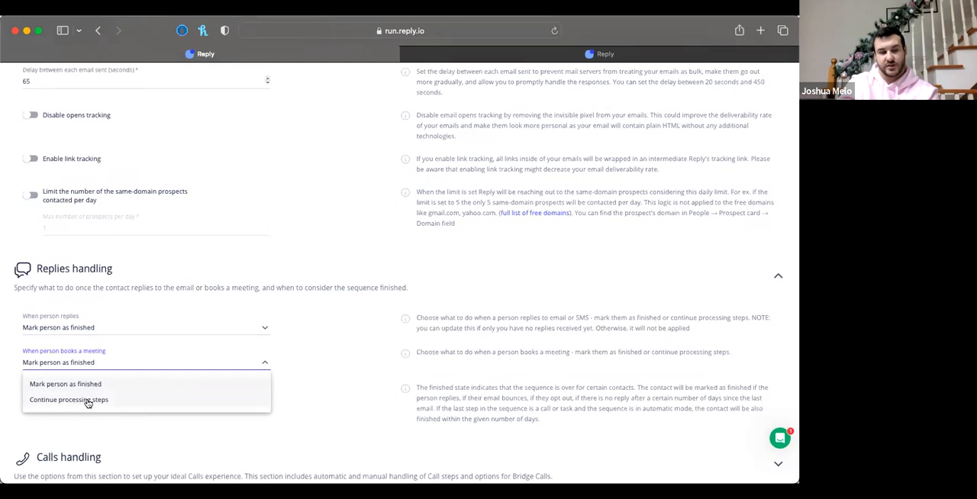
click(71, 334)
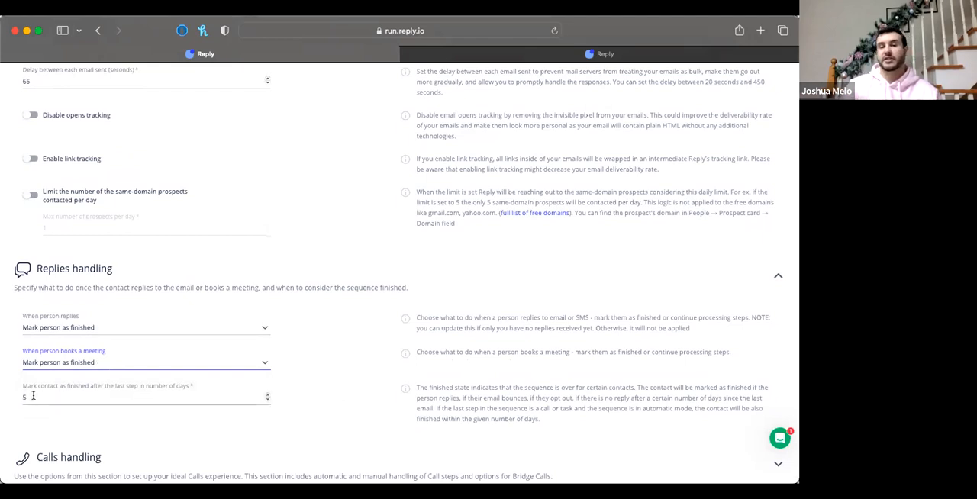
drag(33, 396, 15, 397)
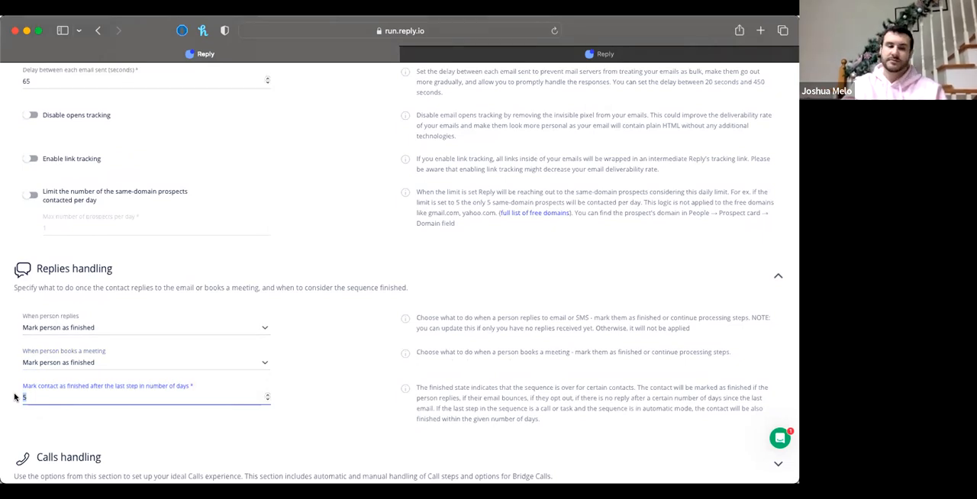
Leave the sequence's settings, open the Triggers section of the account settings and start a new trigger
scroll(136, 425, down, 2)
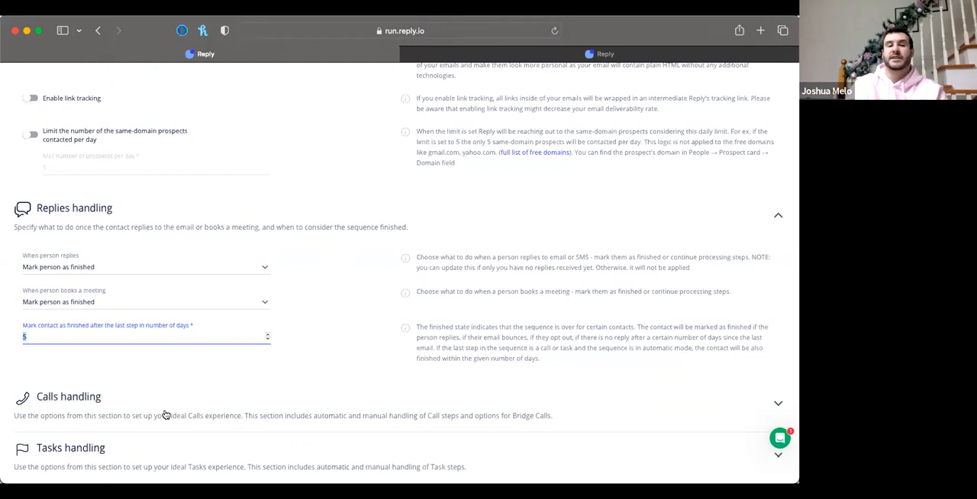
scroll(164, 412, up, 5)
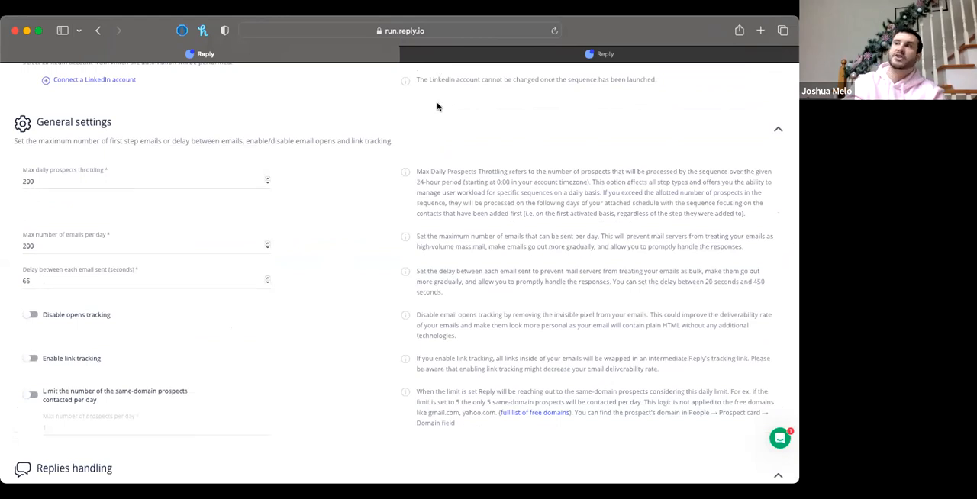
scroll(375, 166, up, 5)
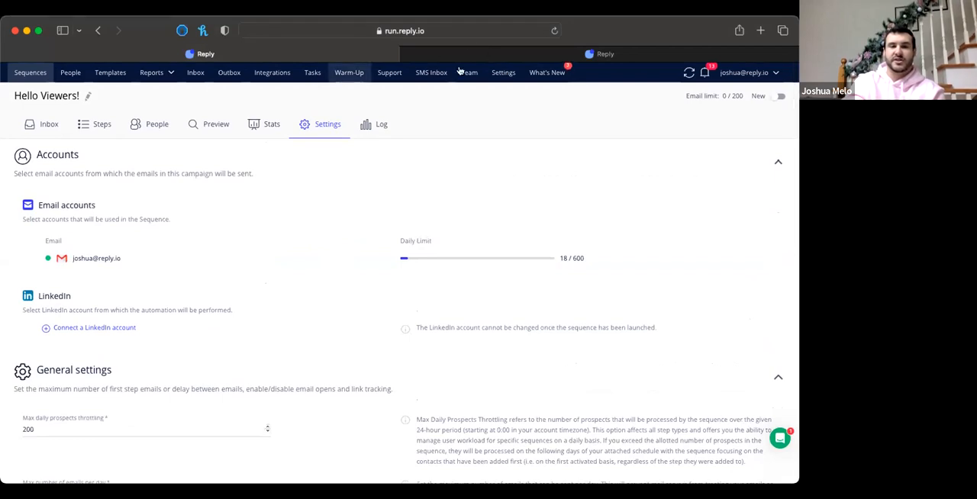
click(501, 72)
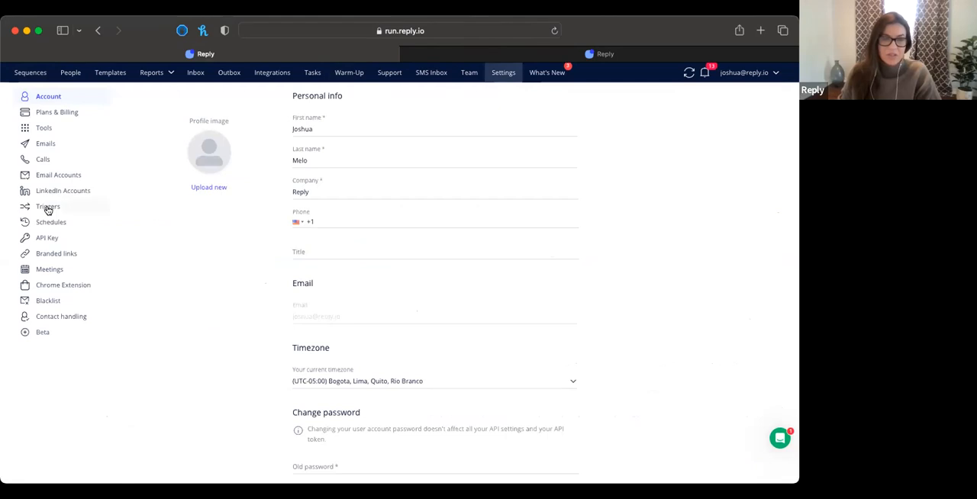
click(48, 207)
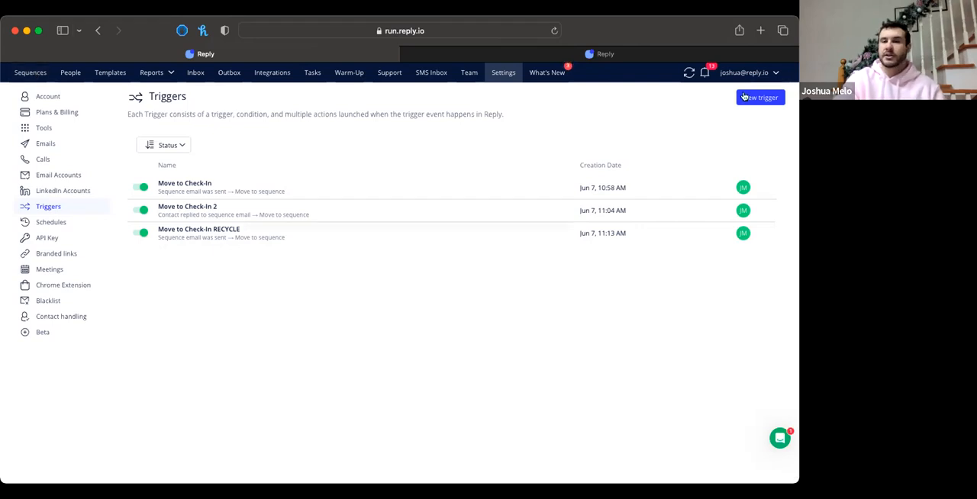
click(268, 225)
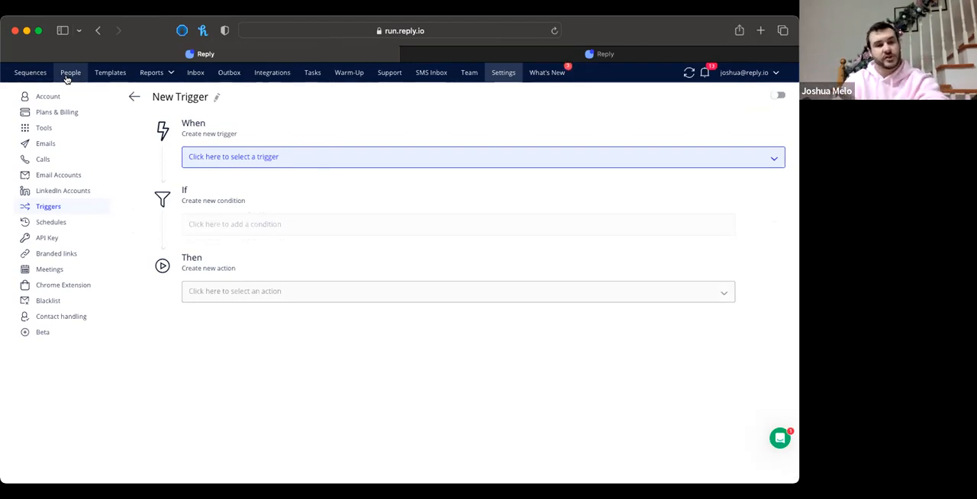
Set the trigger event to Inbox category set for reply, with the condition Inbox category Equals Interested
click(282, 158)
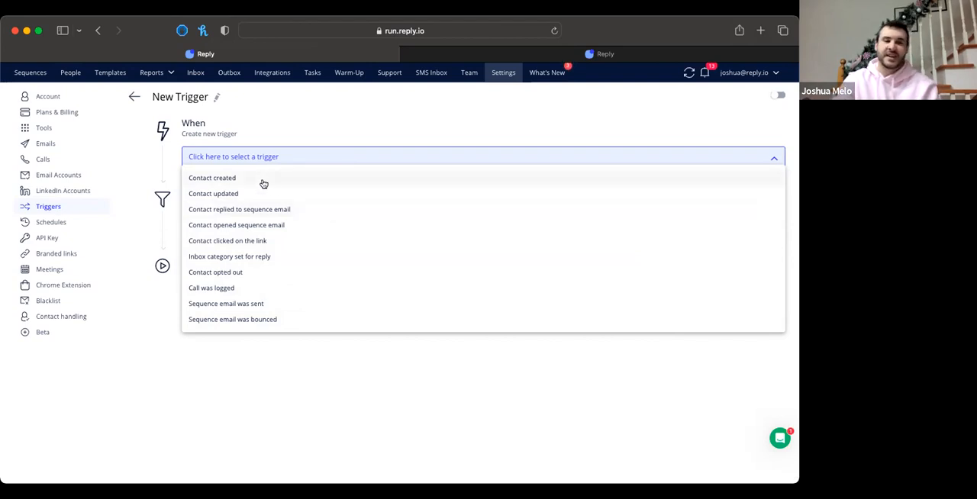
click(228, 259)
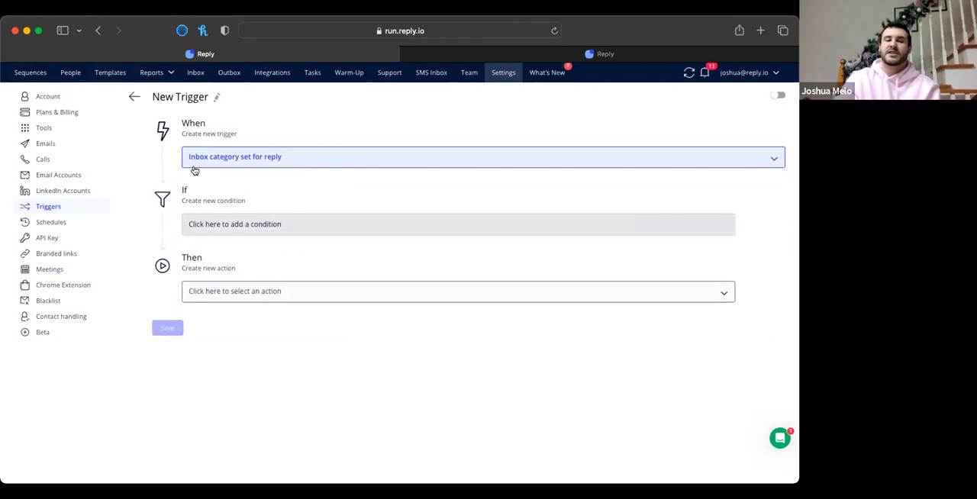
click(264, 226)
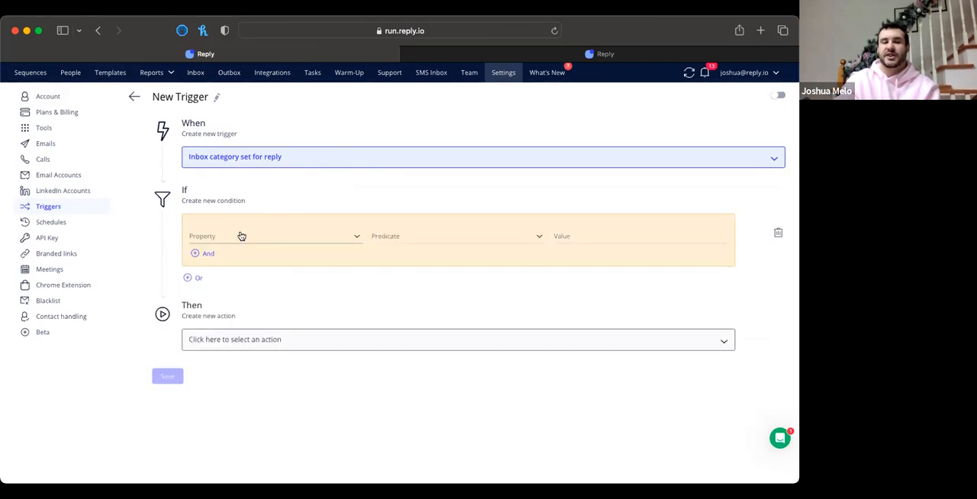
click(241, 236)
click(225, 259)
click(411, 240)
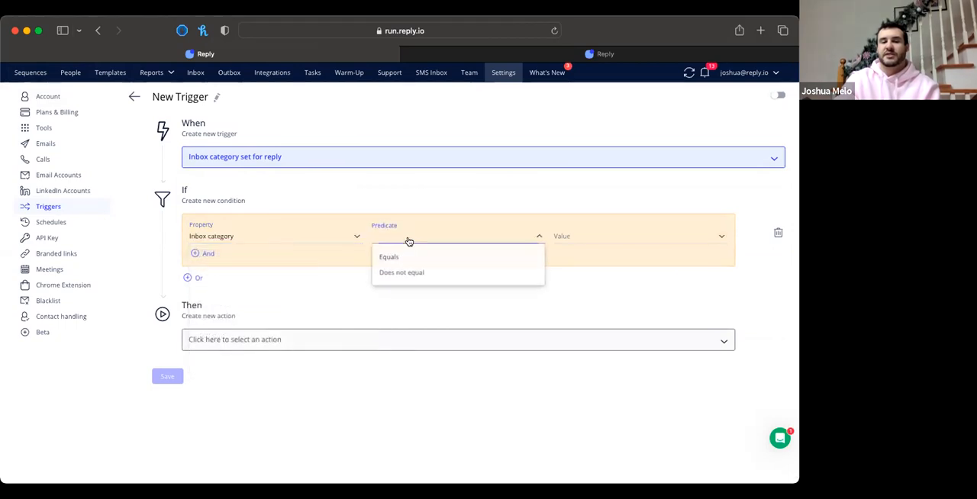
click(397, 257)
click(598, 237)
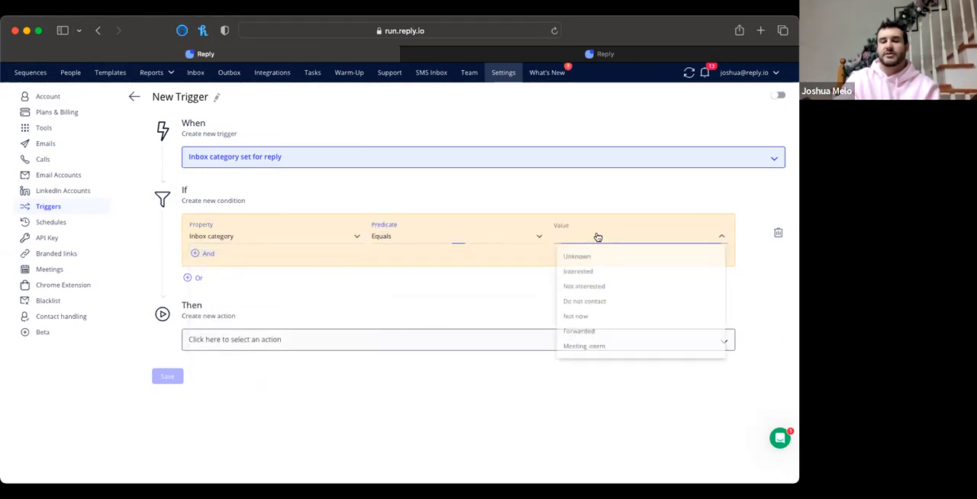
click(577, 271)
Browse the properties available for an additional And condition and discard that empty condition
click(205, 254)
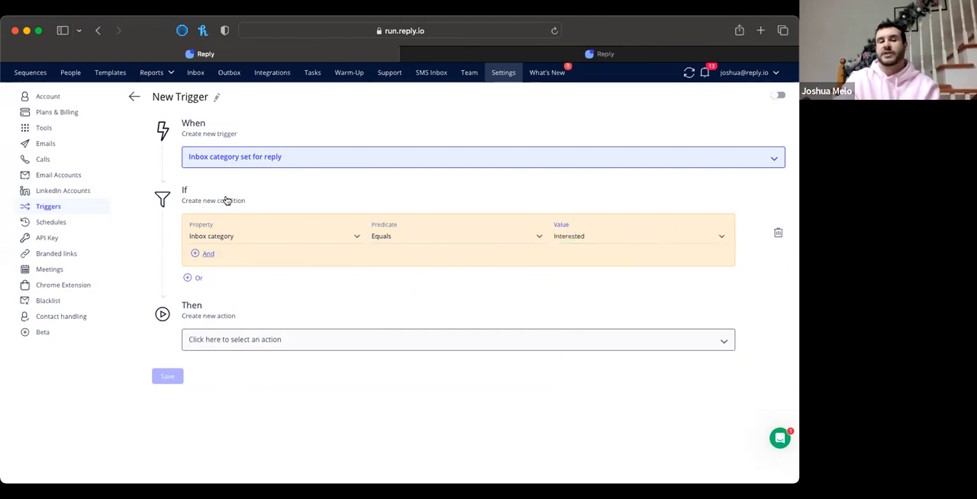
click(241, 266)
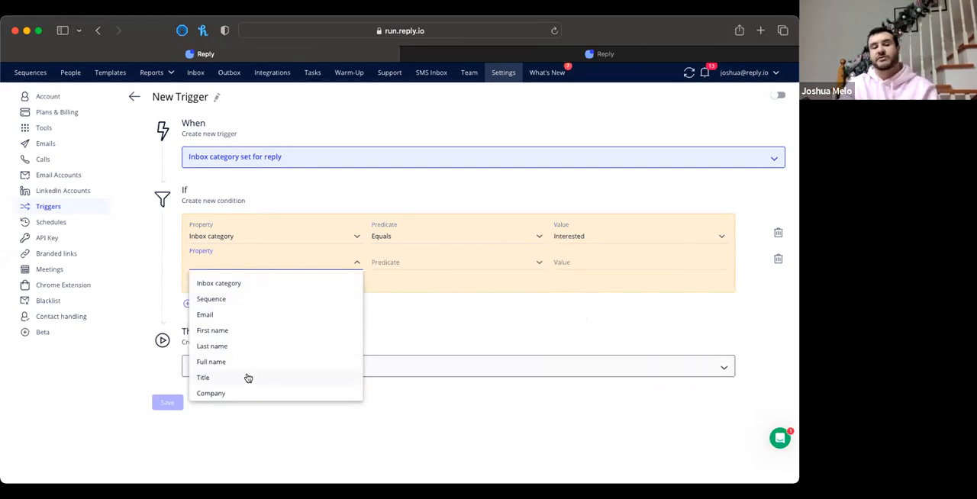
scroll(246, 377, down, 2)
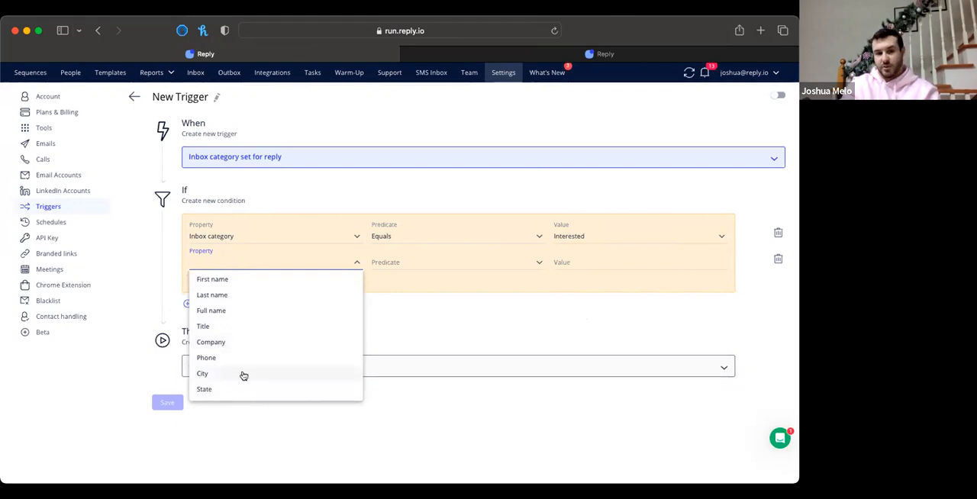
click(431, 313)
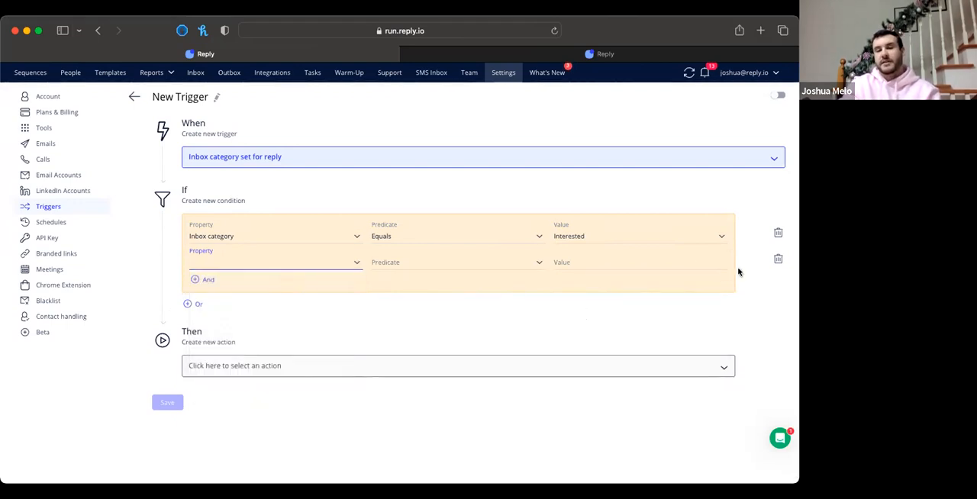
click(777, 260)
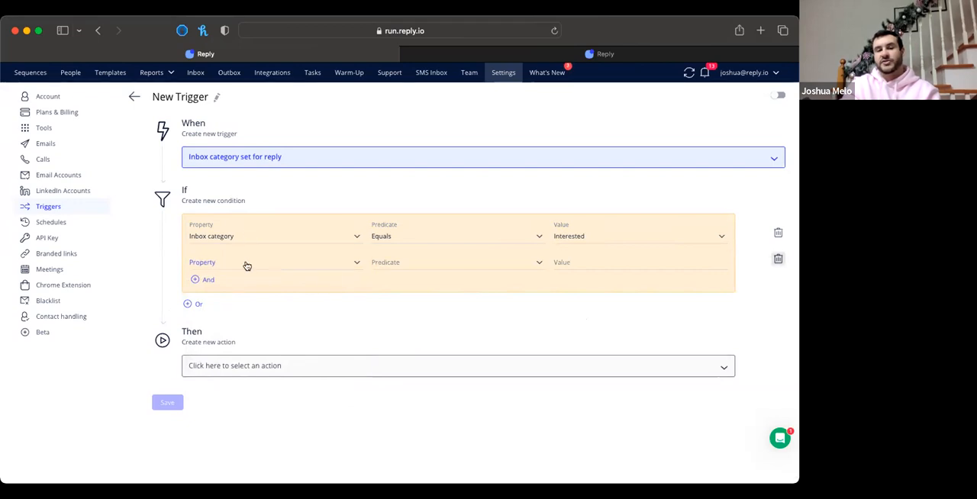
Set the trigger's action to Move to sequence with April 2021 - Annuals as the target, and view the step choices without picking one
click(232, 339)
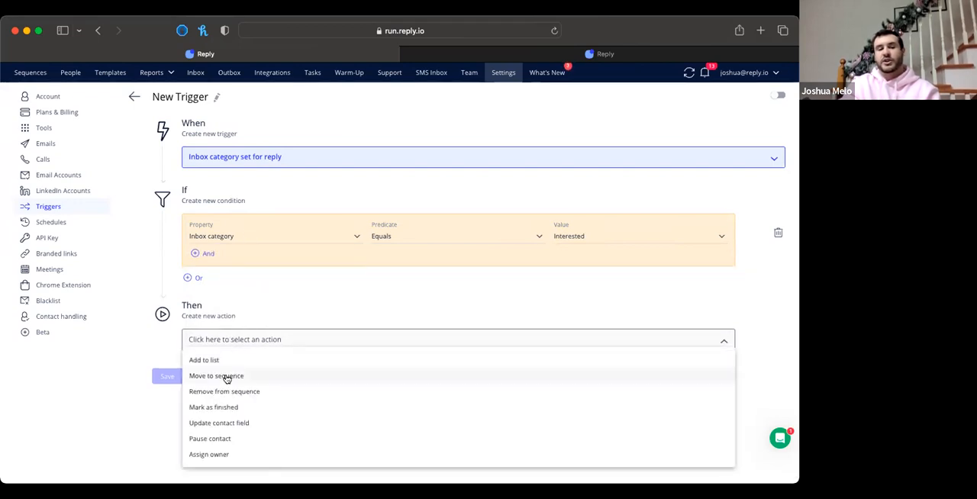
click(227, 377)
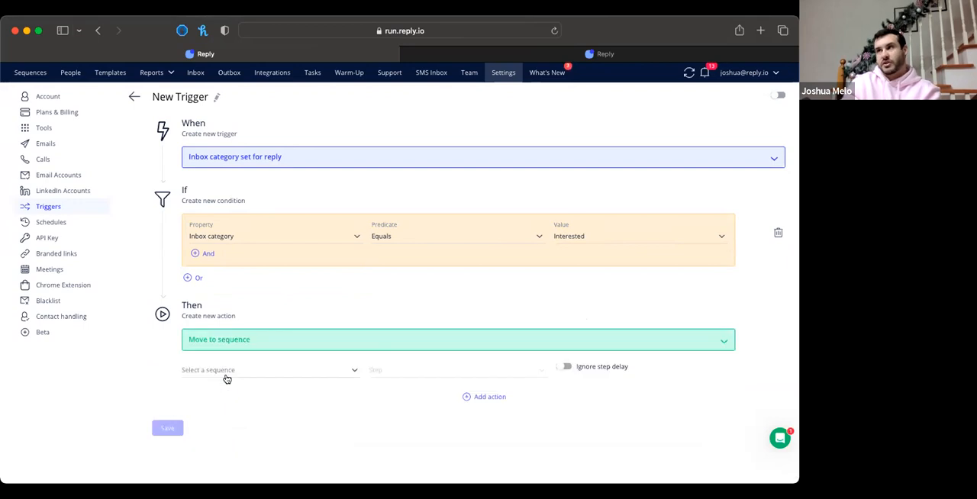
click(283, 370)
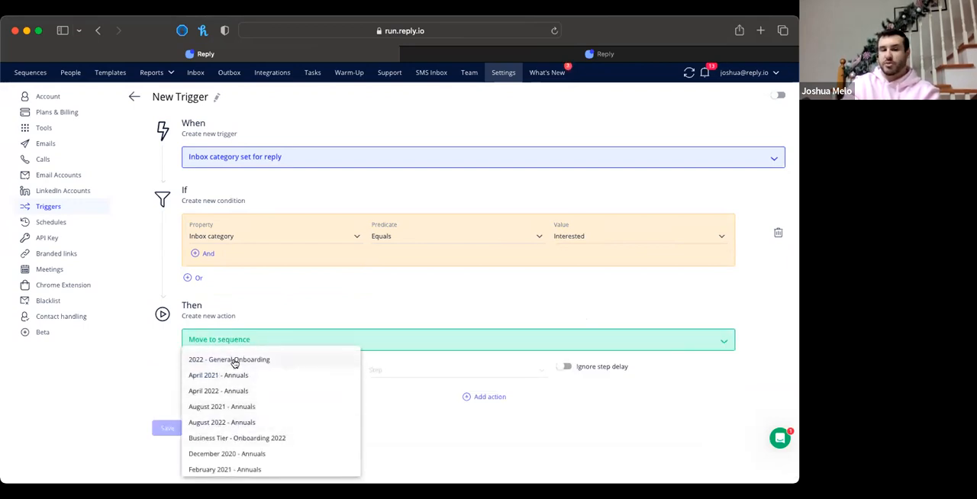
click(412, 366)
click(345, 367)
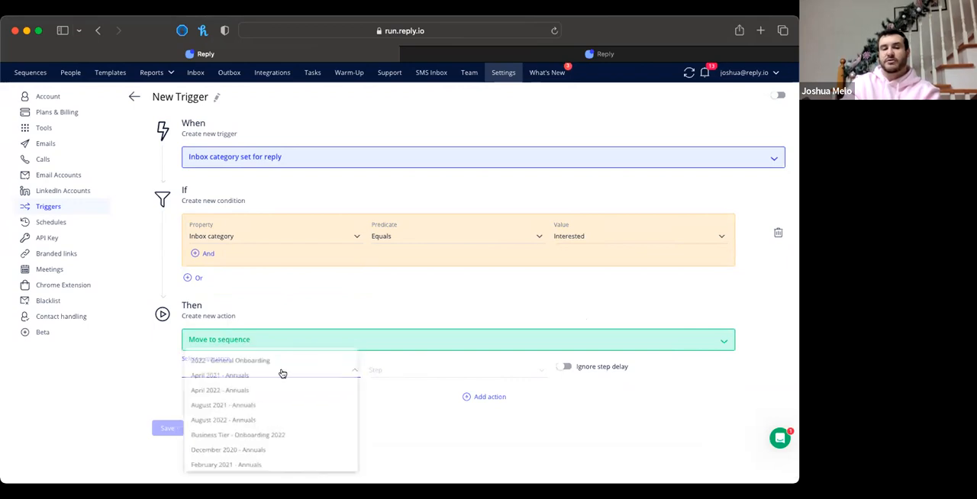
click(257, 372)
click(432, 374)
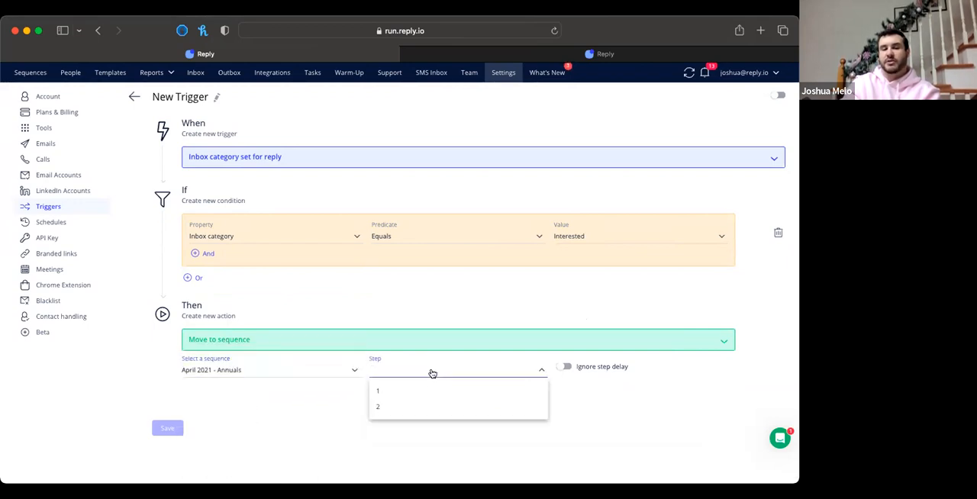
click(297, 447)
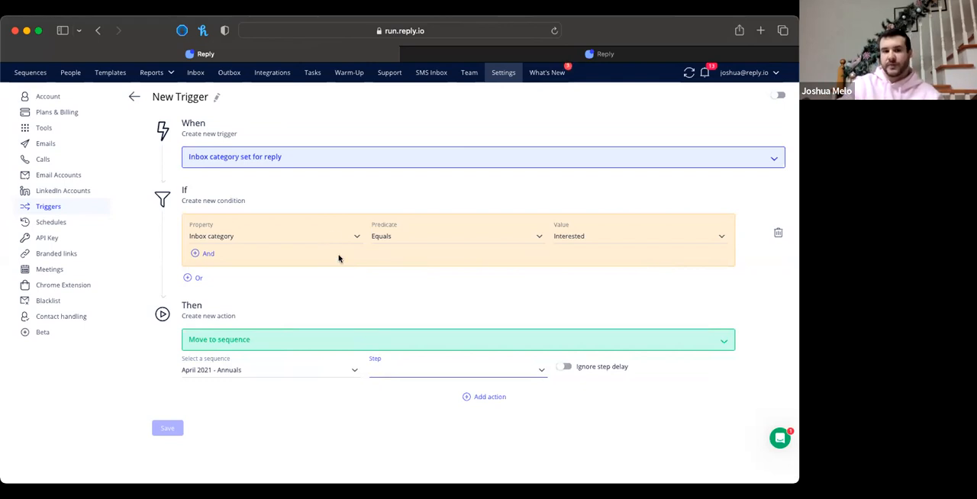
Change the trigger event to Contact opened sequence email, with the condition Sequence Equals April 2021 - Annuals
click(314, 162)
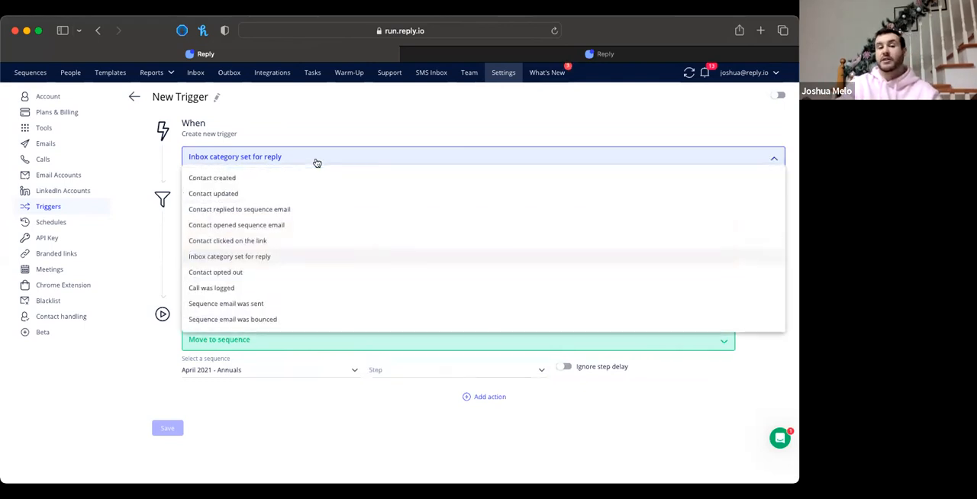
click(241, 225)
click(344, 241)
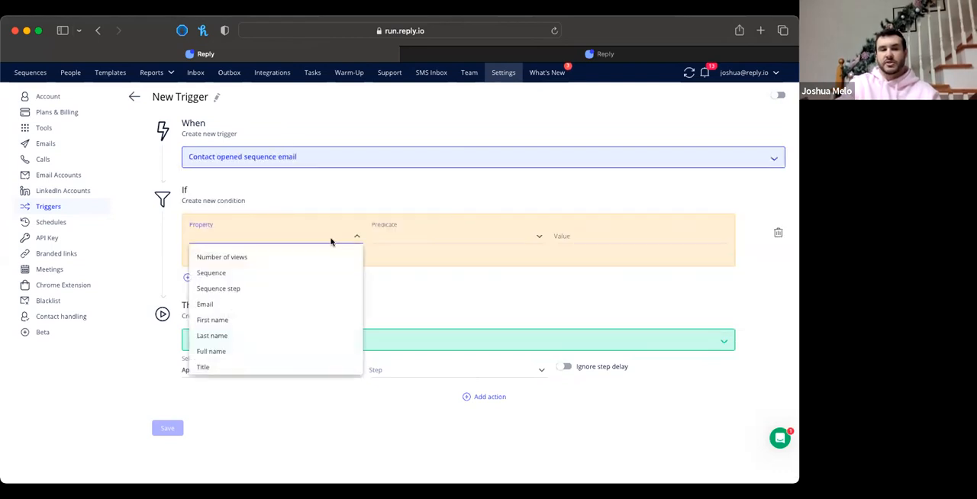
click(412, 238)
click(514, 257)
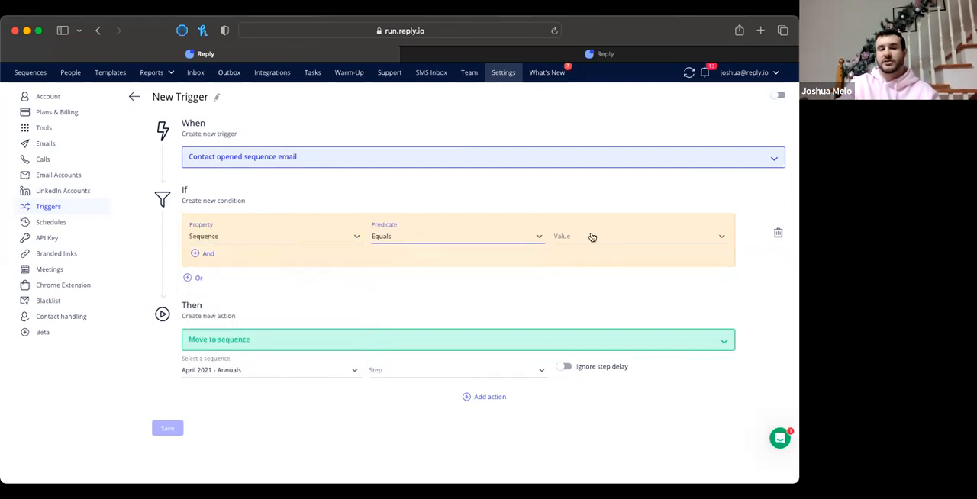
click(590, 236)
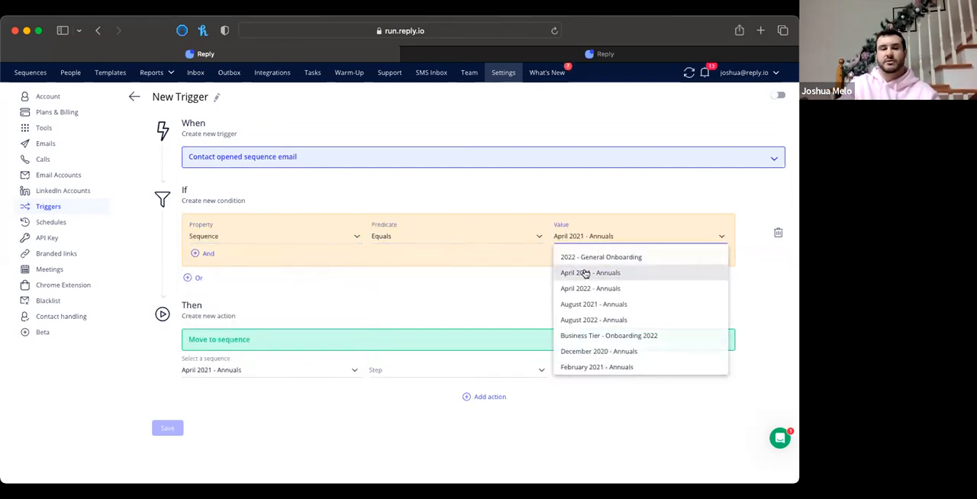
click(585, 273)
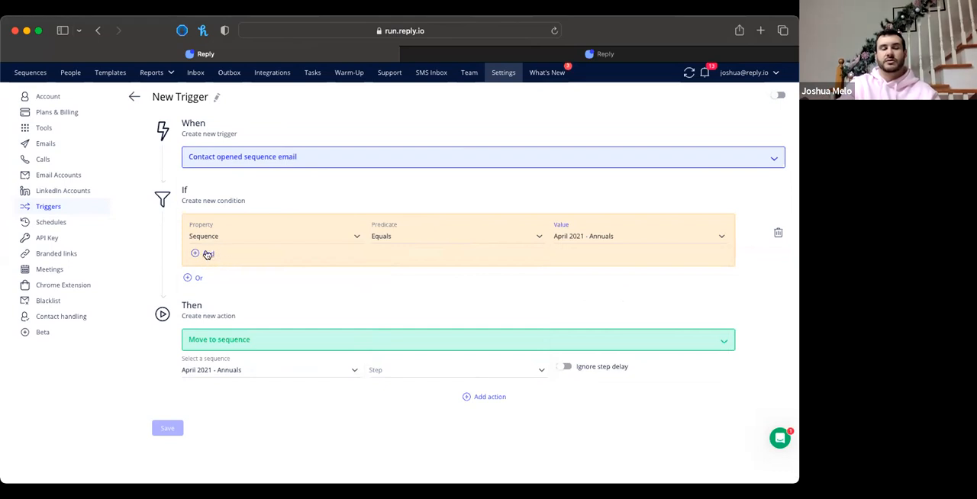
Add an And condition requiring Number of views More than 5
click(208, 254)
click(235, 265)
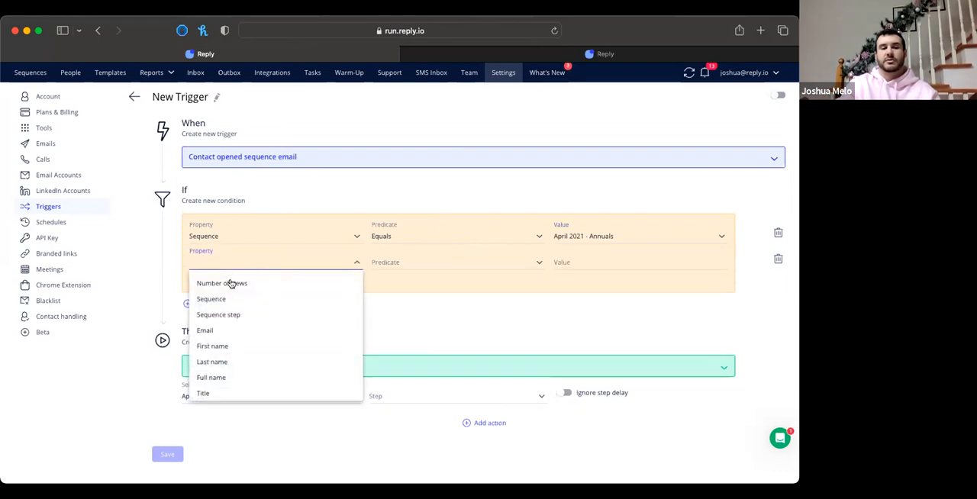
click(229, 284)
click(419, 266)
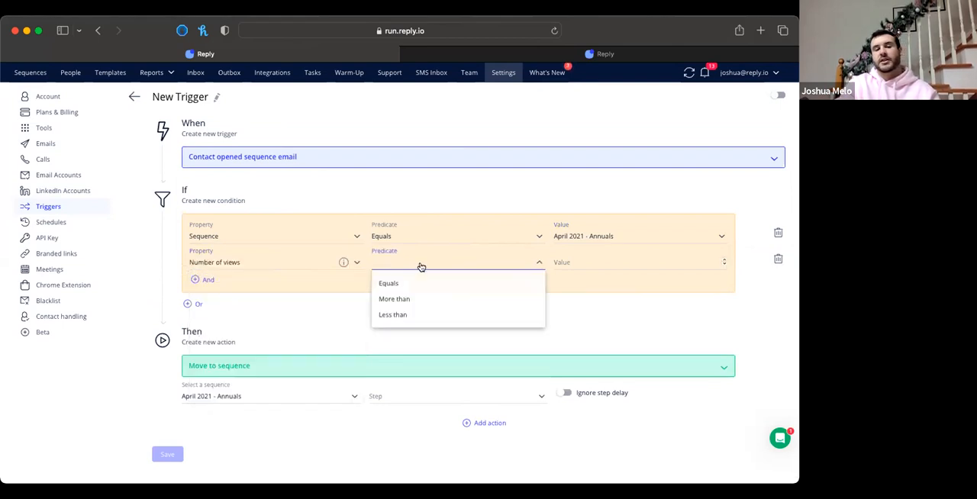
click(394, 298)
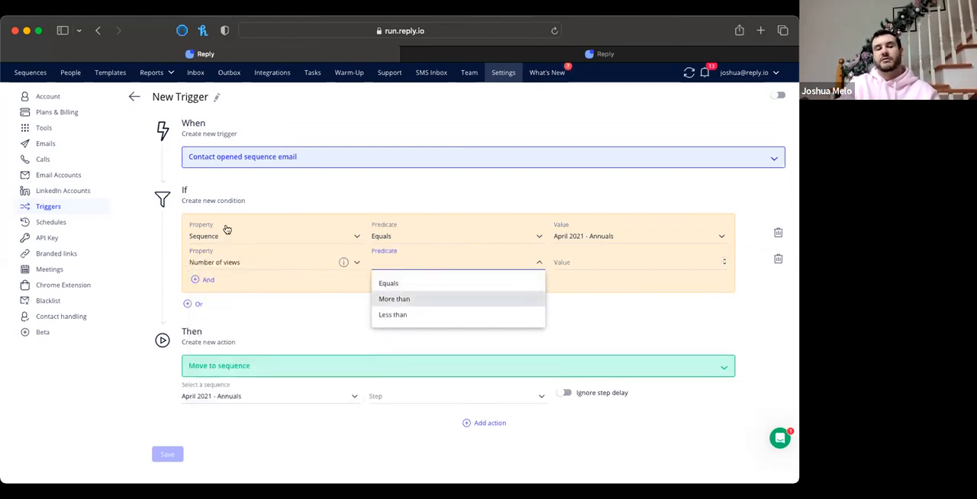
click(565, 265)
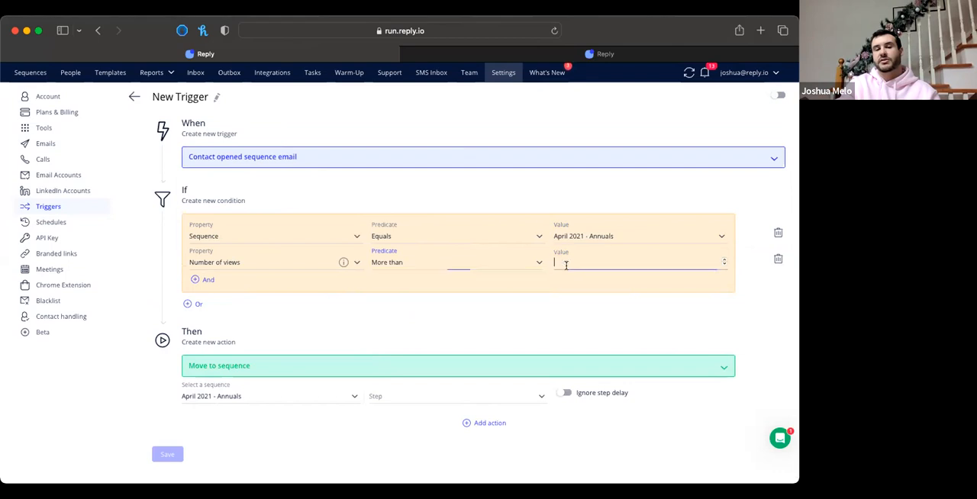
text(5)
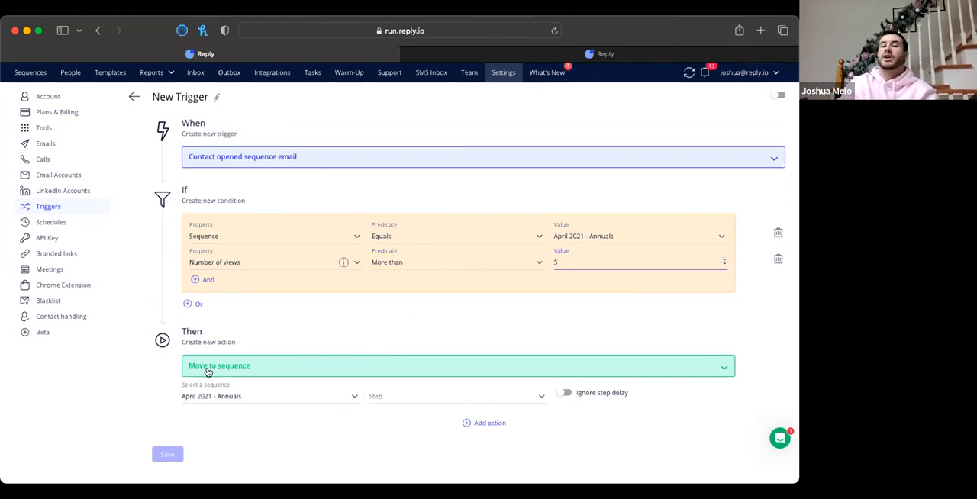
View the alternative actions while keeping Move to sequence, and add a third, empty And condition to the trigger
click(290, 371)
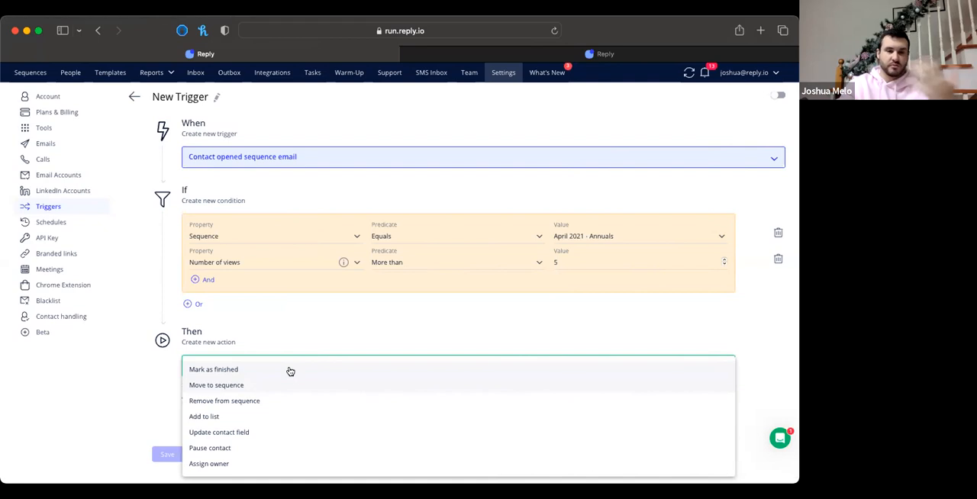
click(208, 281)
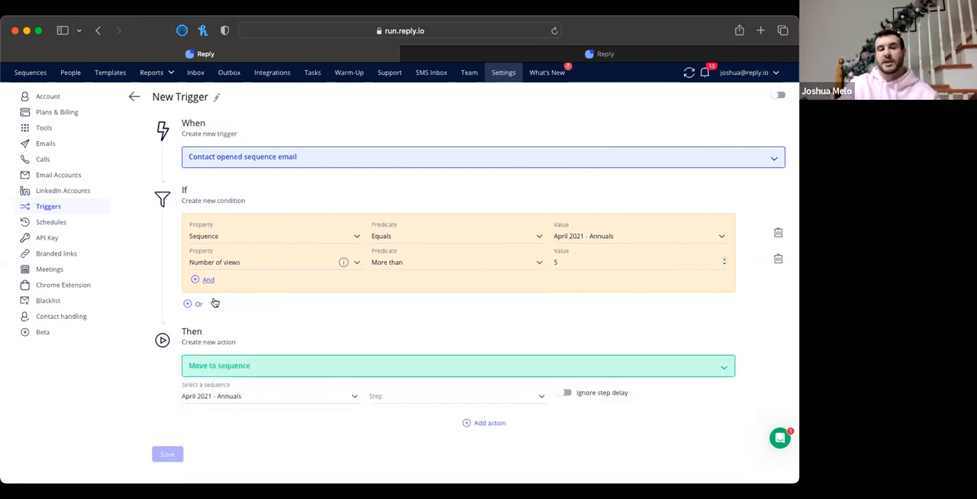
click(213, 280)
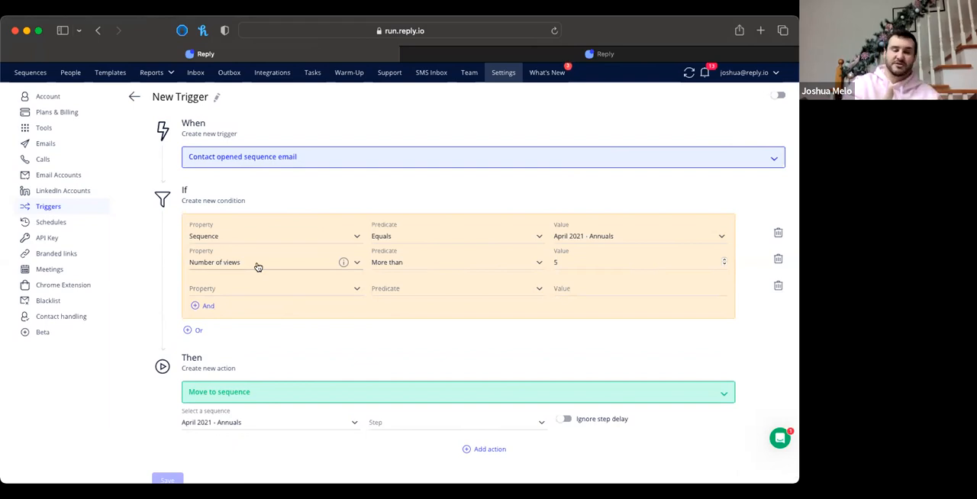
Check the available trigger actions without choosing another, and leave the new trigger unsaved to return to the triggers list
click(263, 389)
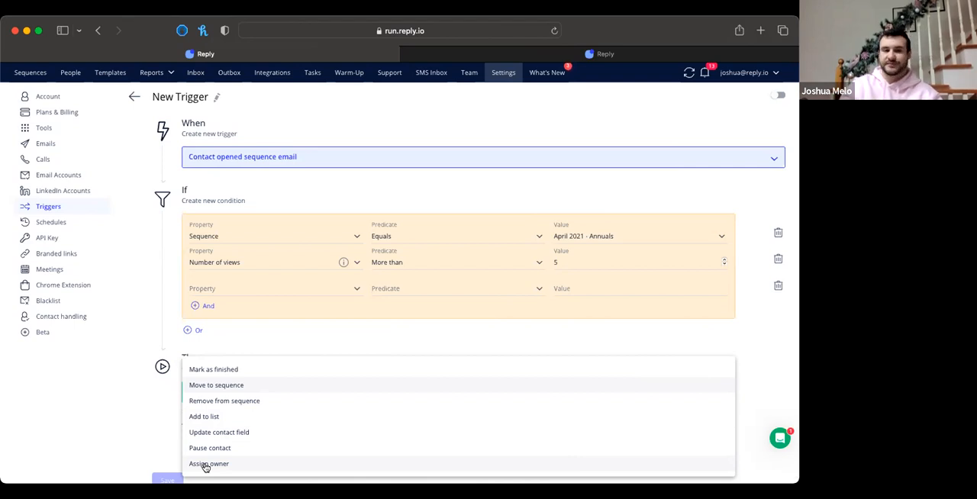
click(221, 349)
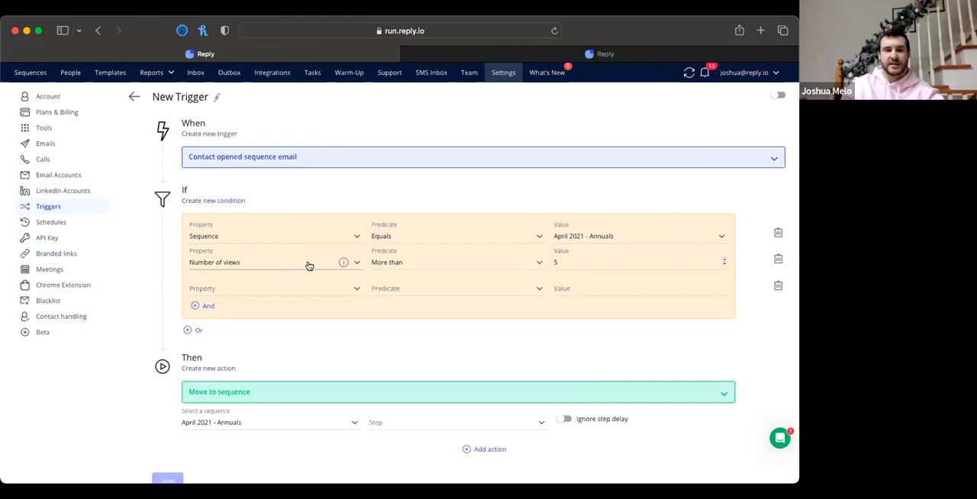
click(135, 98)
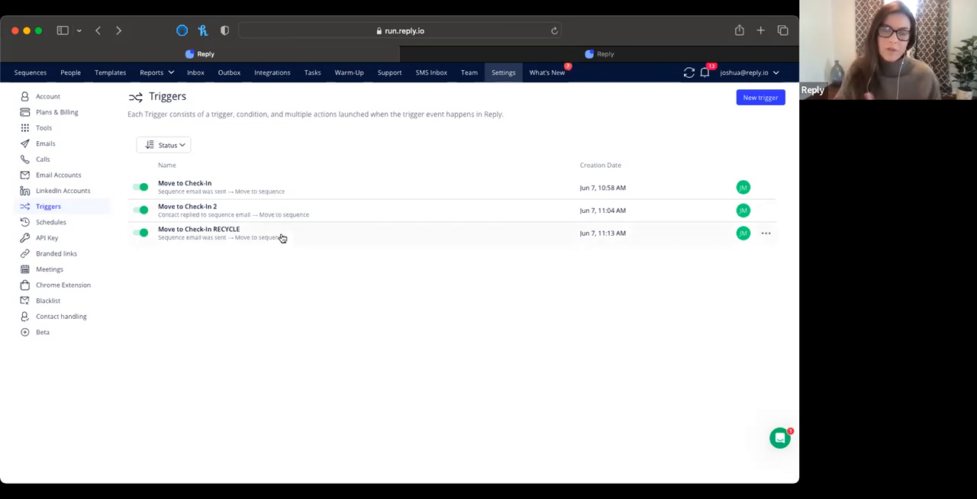
Start a new smart filter for the People contacts and look through its available properties without changing Added on
click(72, 71)
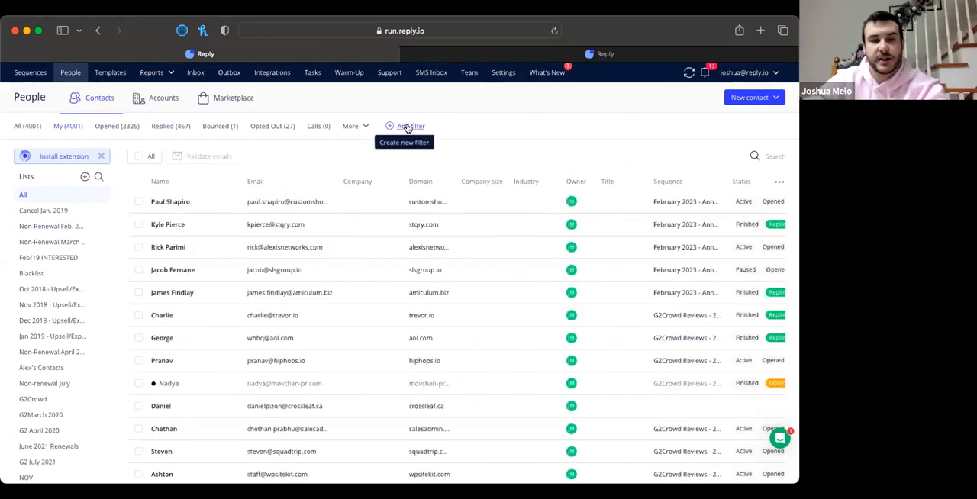
click(408, 127)
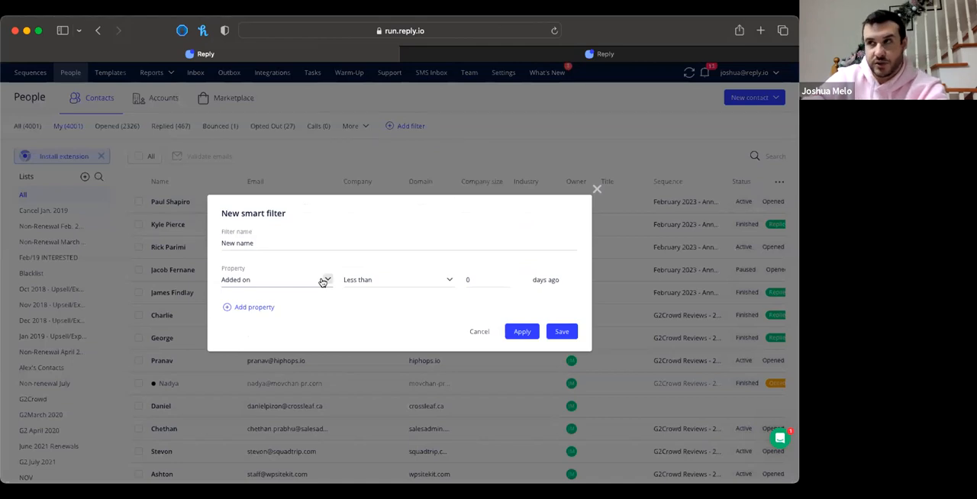
click(323, 281)
scroll(267, 440, down, 3)
scroll(259, 359, down, 3)
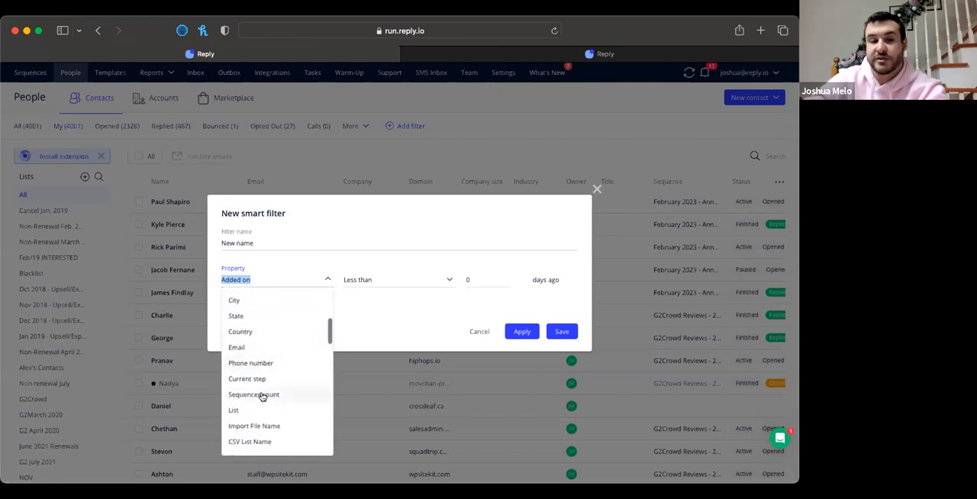
scroll(261, 400, down, 5)
scroll(261, 410, down, 2)
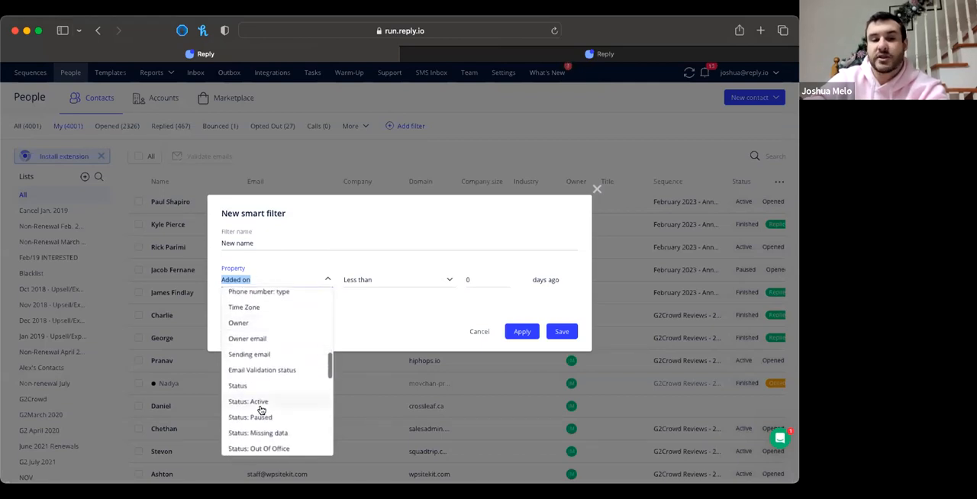
click(373, 317)
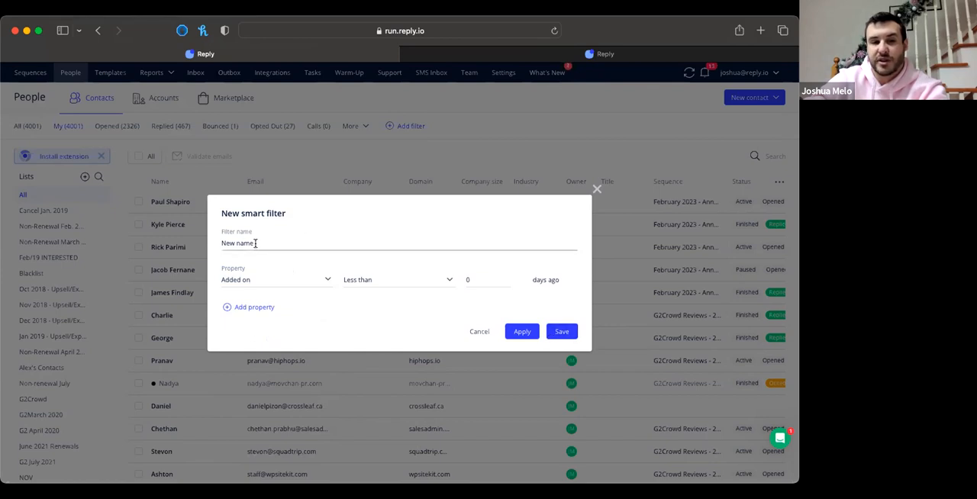
drag(255, 243, 218, 245)
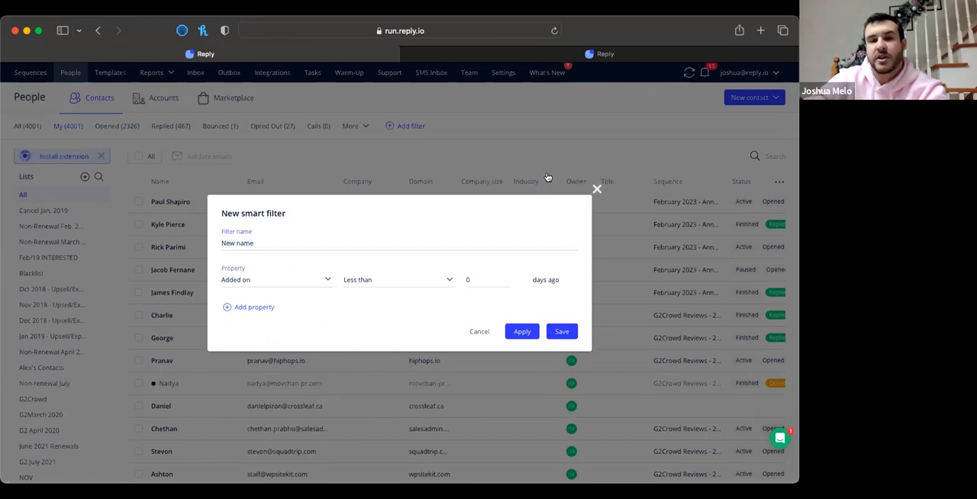
Discard the new smart filter and view the additional saved contact filters without applying one
click(361, 128)
click(361, 129)
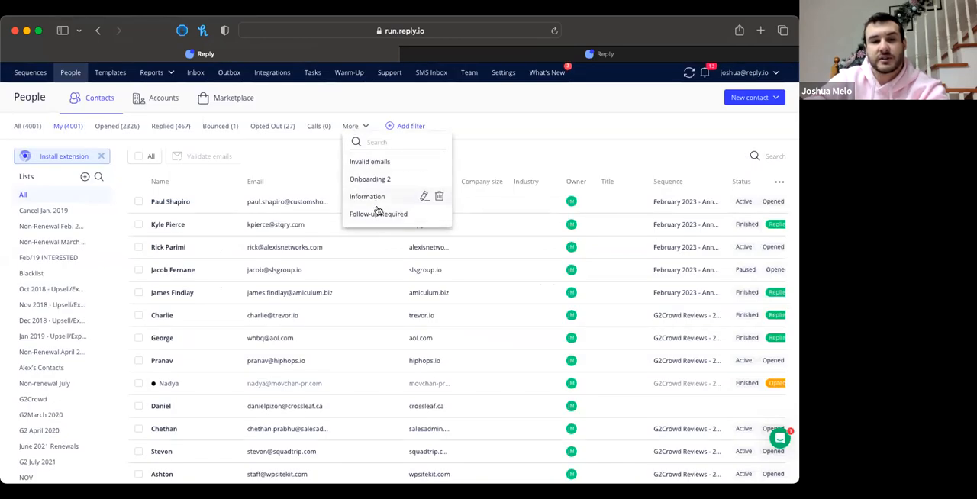
click(487, 155)
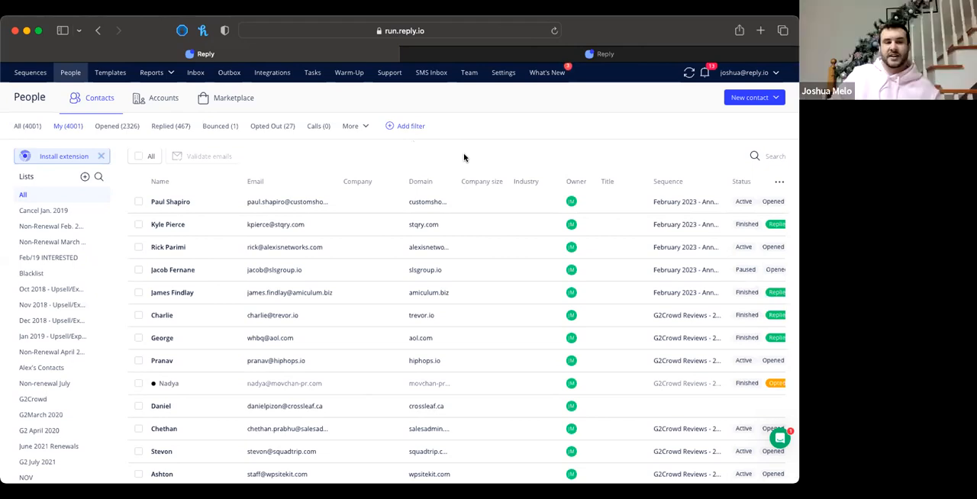
Open the first listed contact's details, expand them and review the full activity history
click(190, 206)
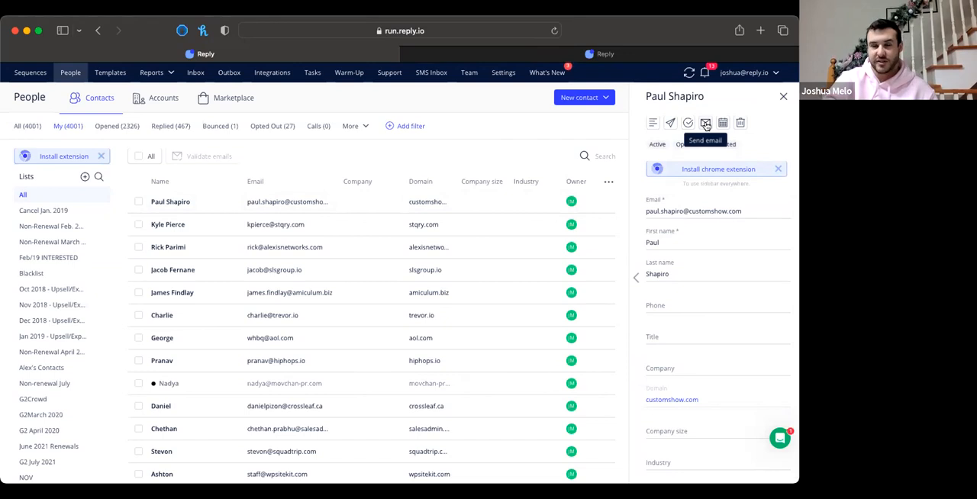
click(636, 279)
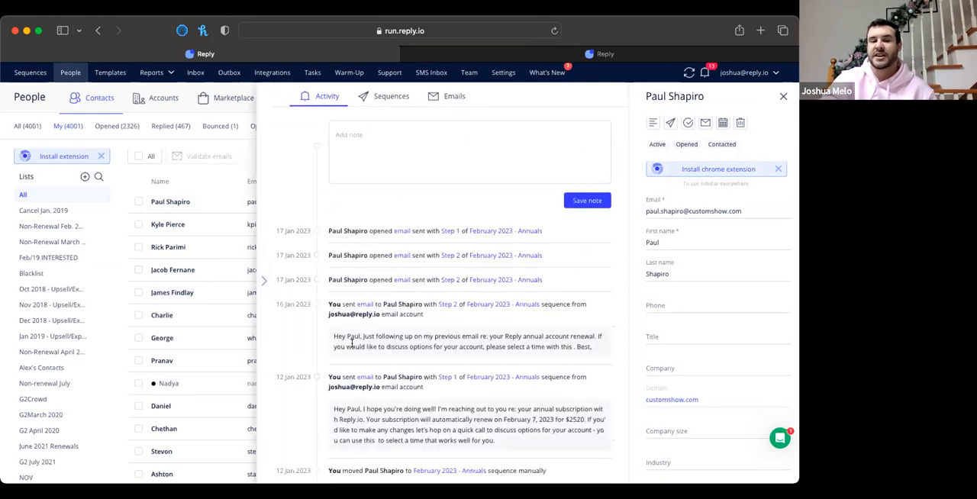
scroll(355, 349, down, 2)
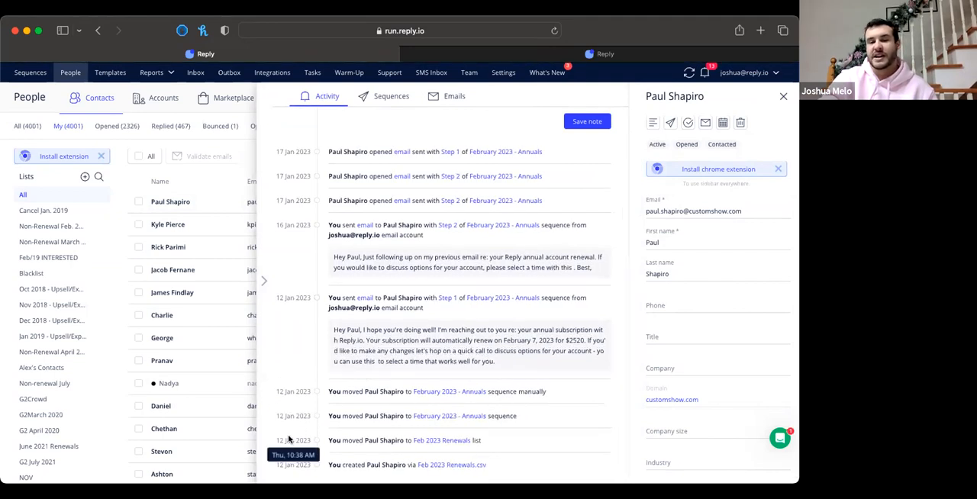
scroll(326, 341, up, 2)
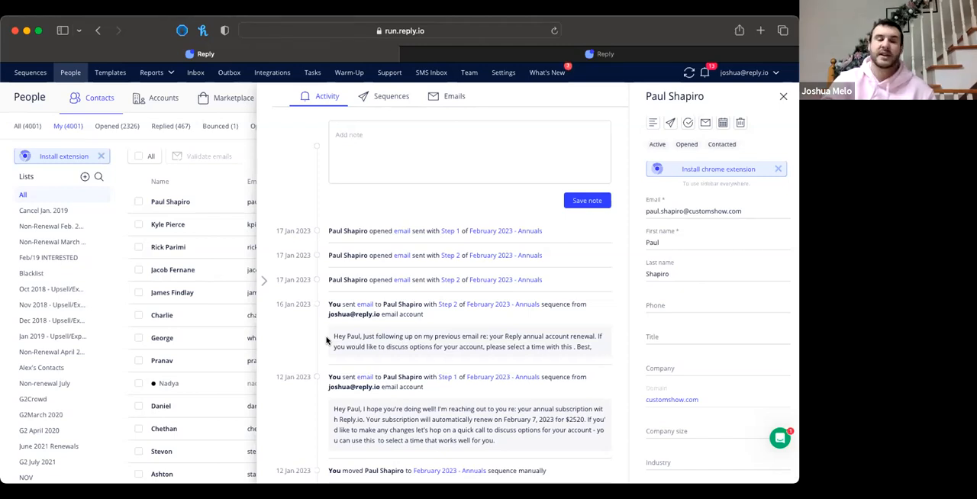
View the emails sent to the contact, and close the contact's details to return to the contacts list
click(455, 99)
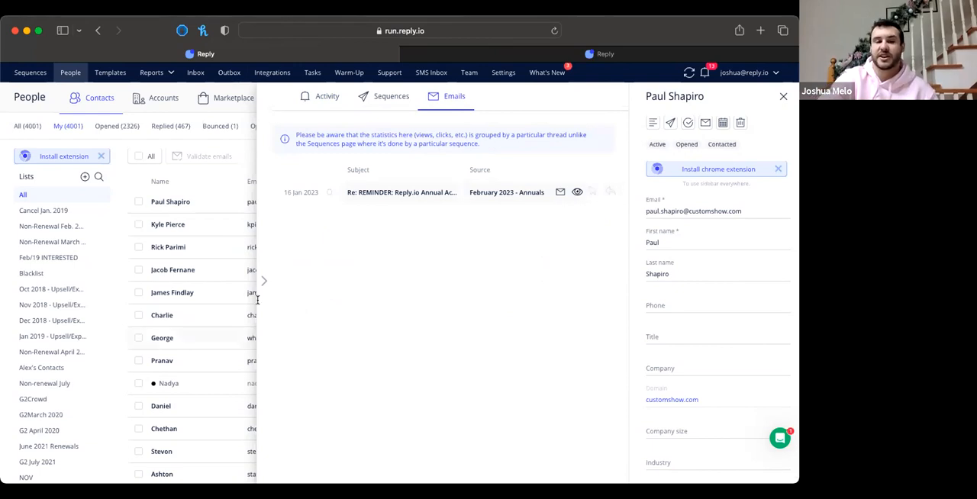
click(632, 281)
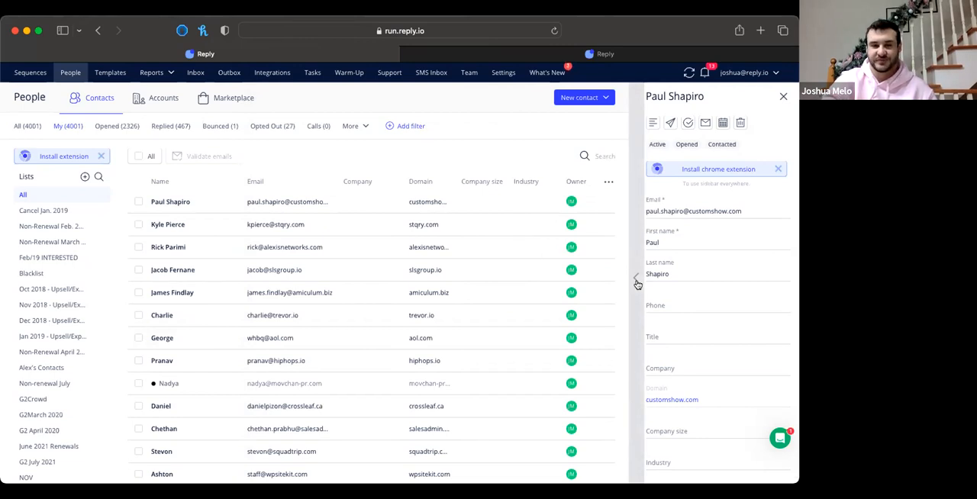
click(637, 283)
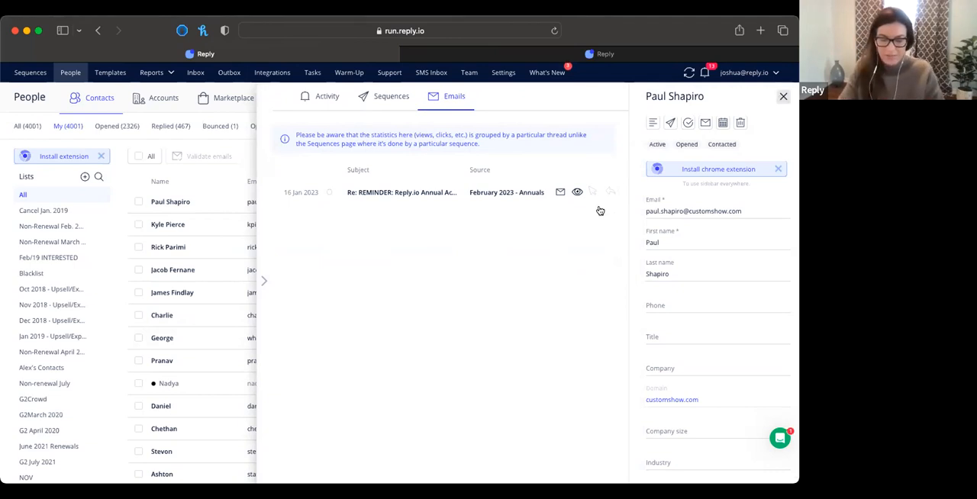
key(Escape)
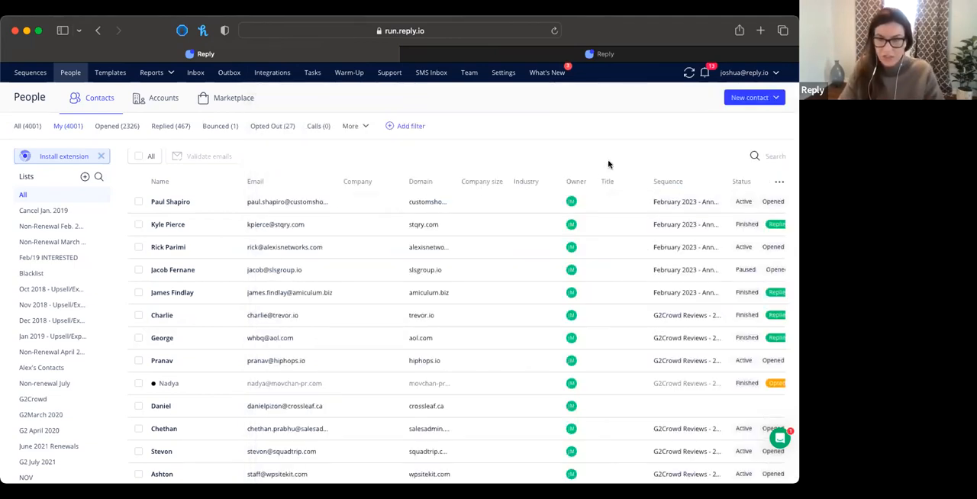